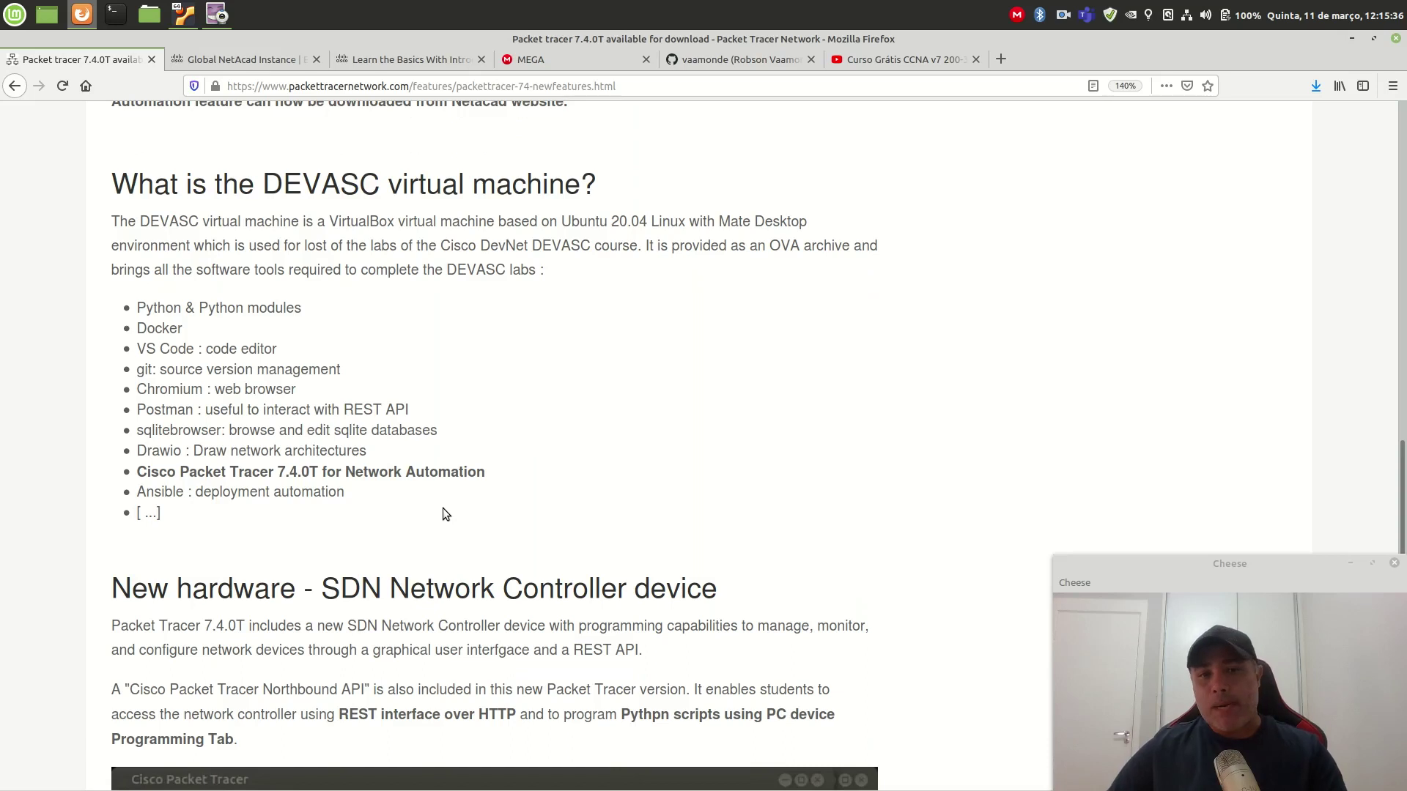
Step: Scroll down to the SDN Network Controller screenshot, back to the top, and bring up the FEATURES menu
scroll(442, 508, "down", 3)
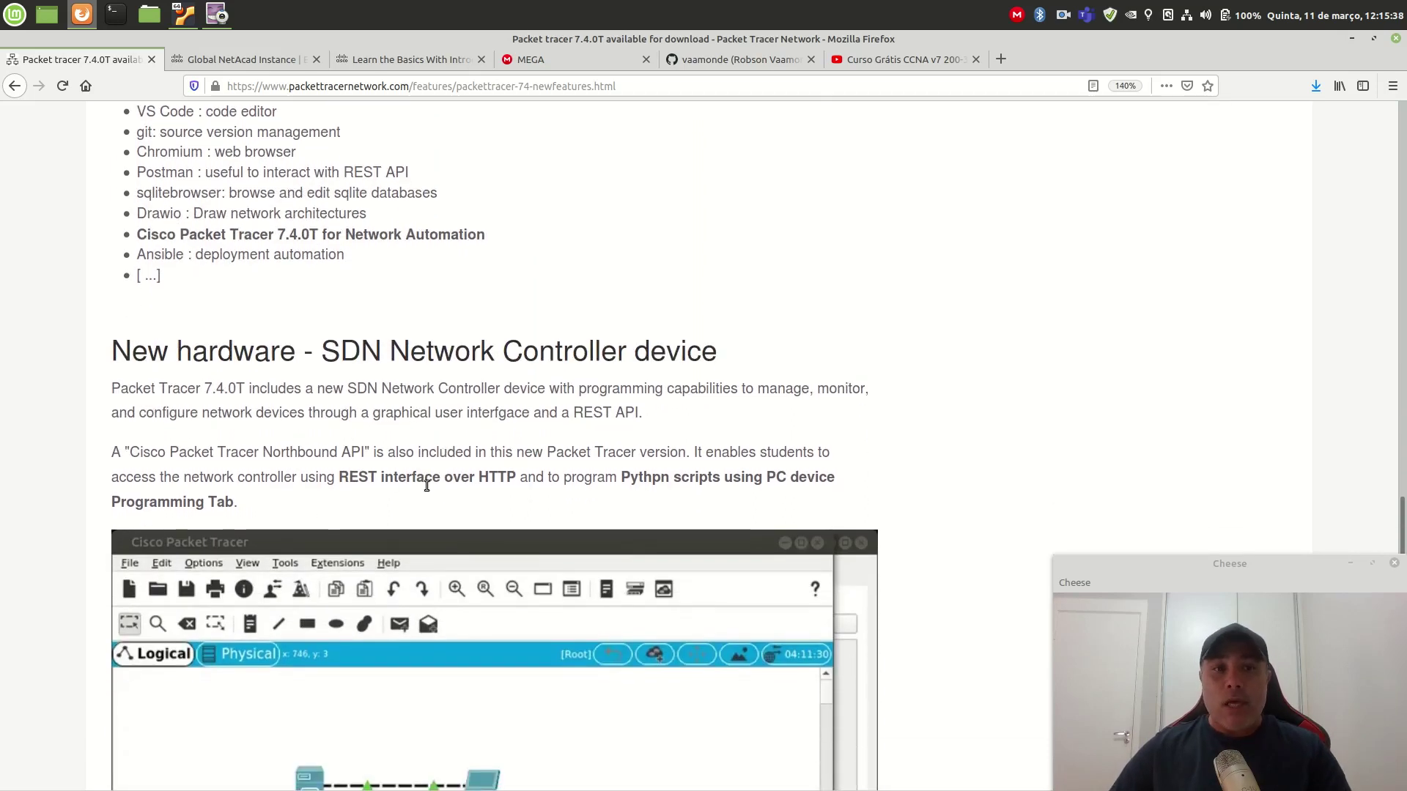
scroll(407, 342, "down", 2)
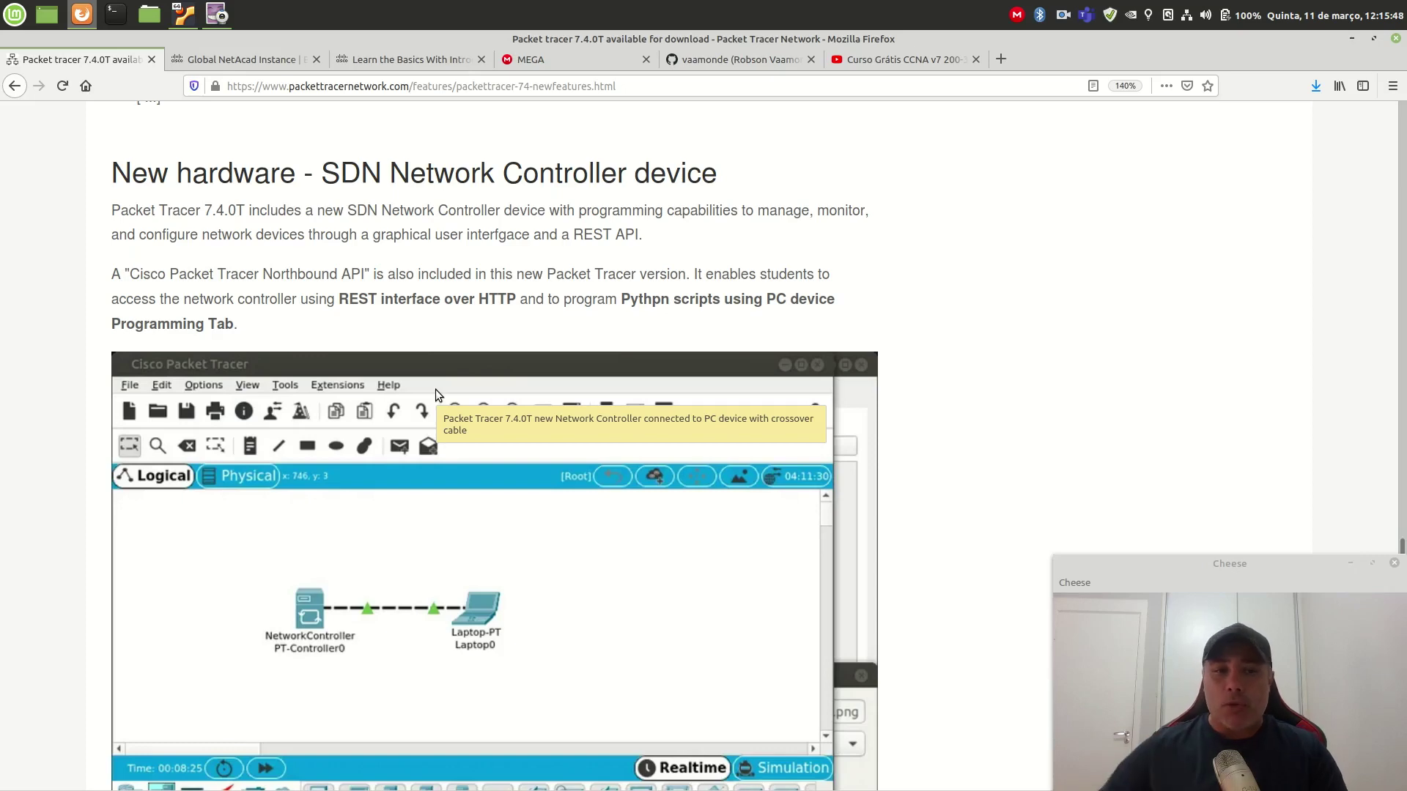
scroll(435, 393, "down", 3)
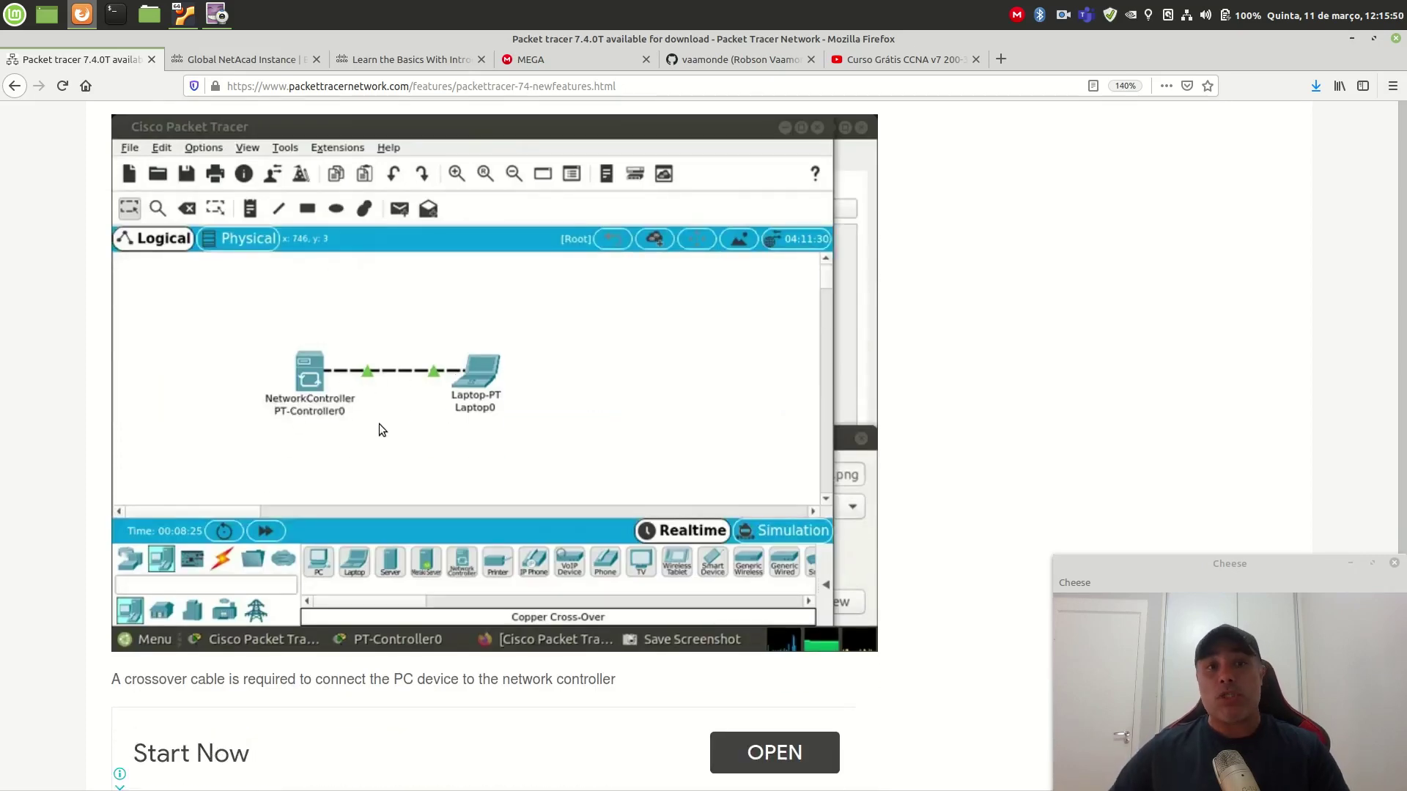
scroll(384, 429, "down", 3)
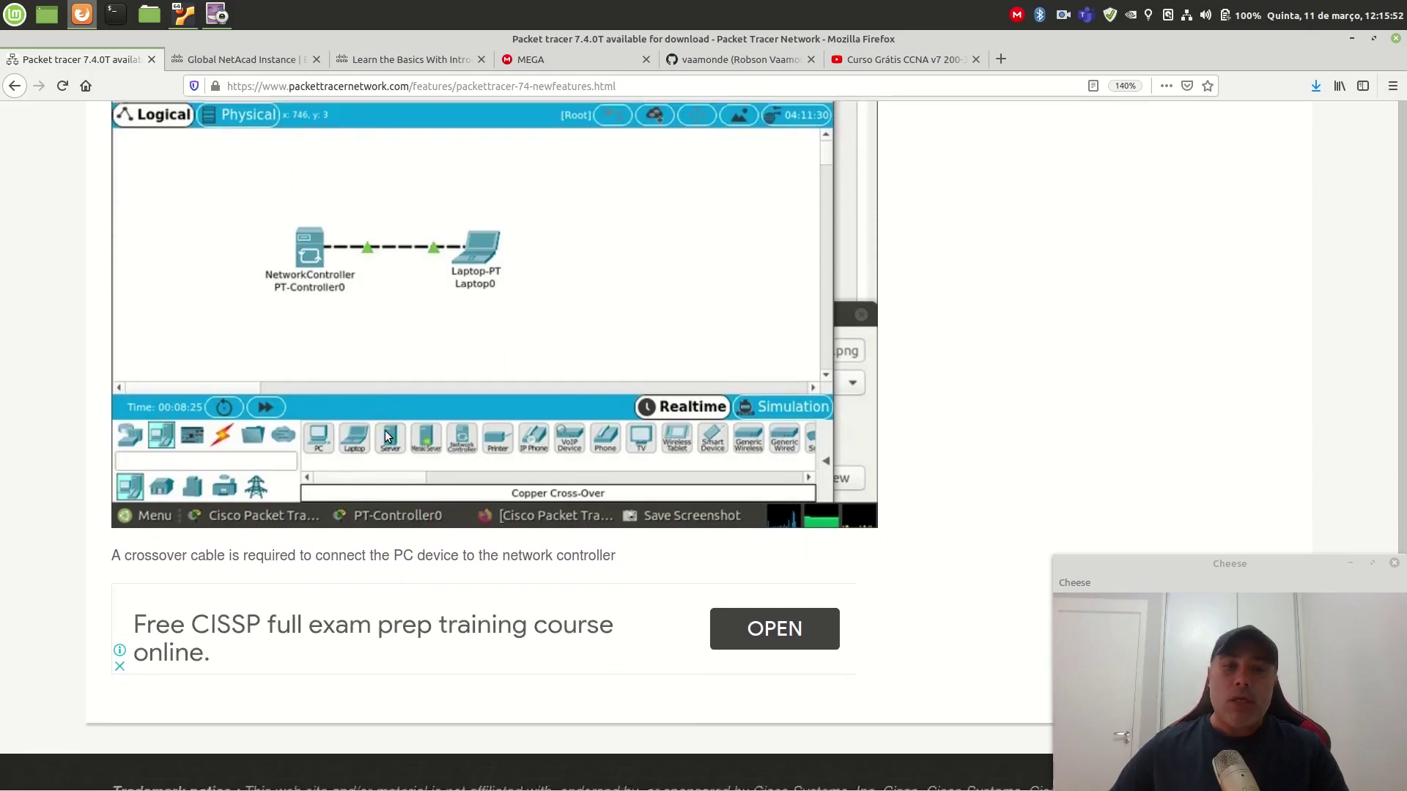
scroll(385, 429, "up", 10)
scroll(385, 430, "up", 15)
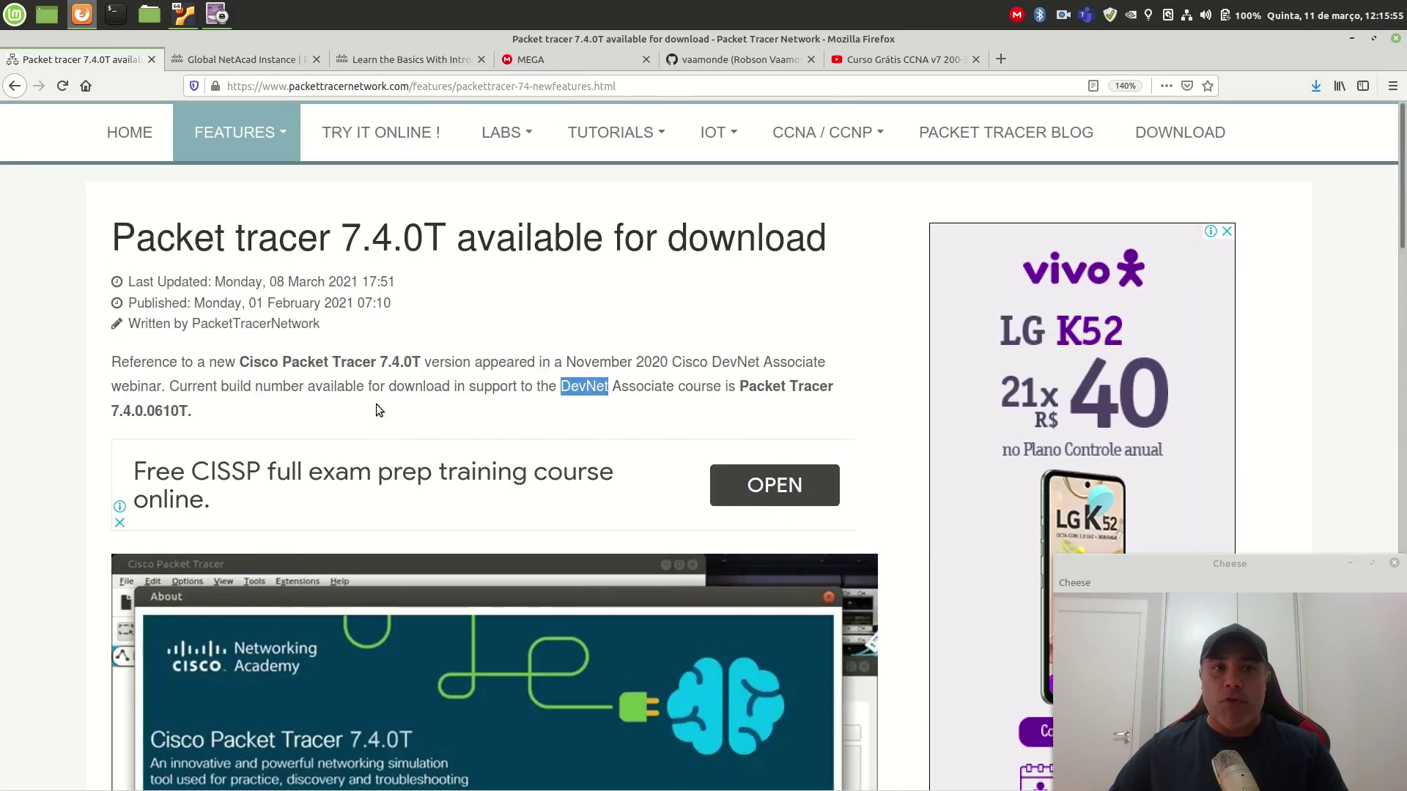
mouse_move(289, 128)
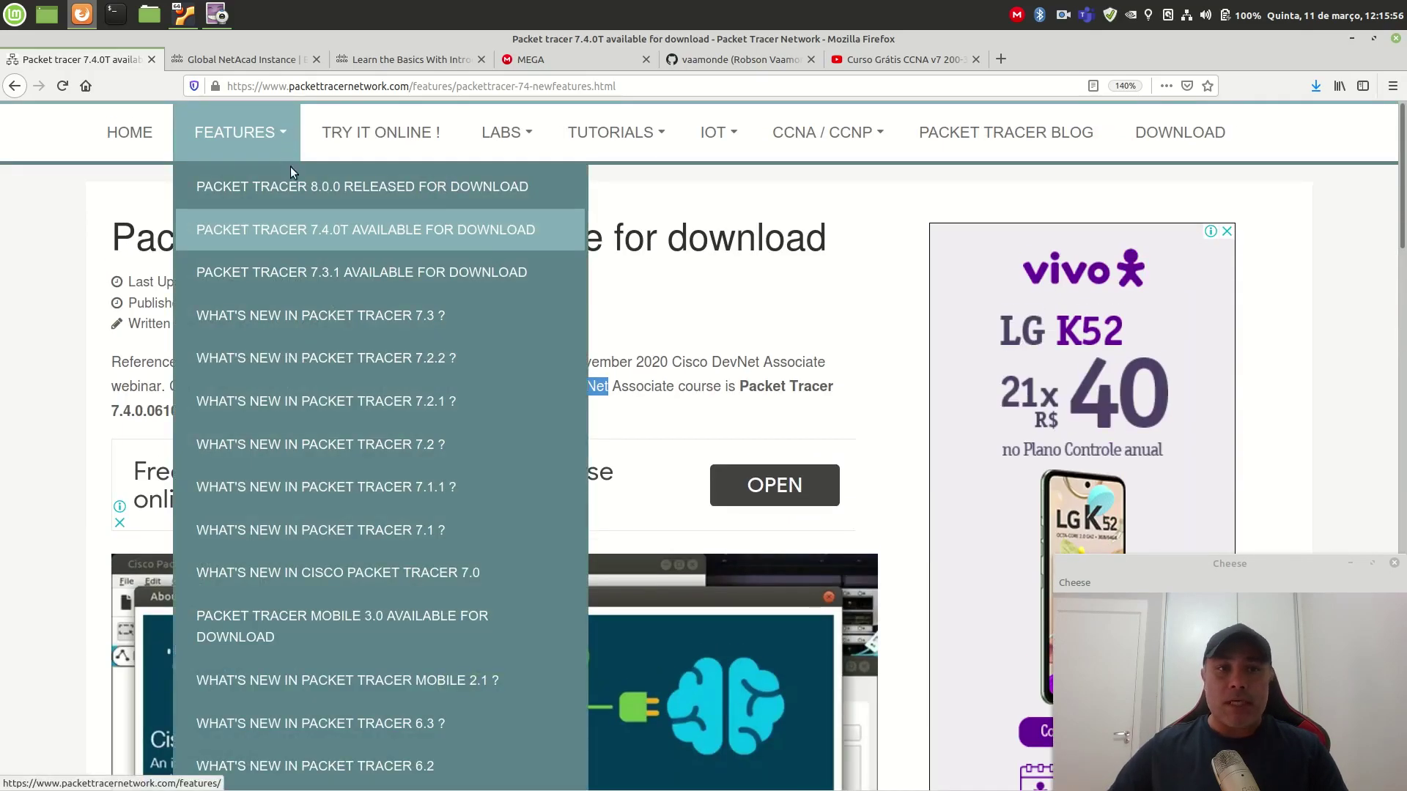
Step: Open the 'Packet Tracer 8.0.0 released for download' article and scroll through its feature list
left_click(298, 187)
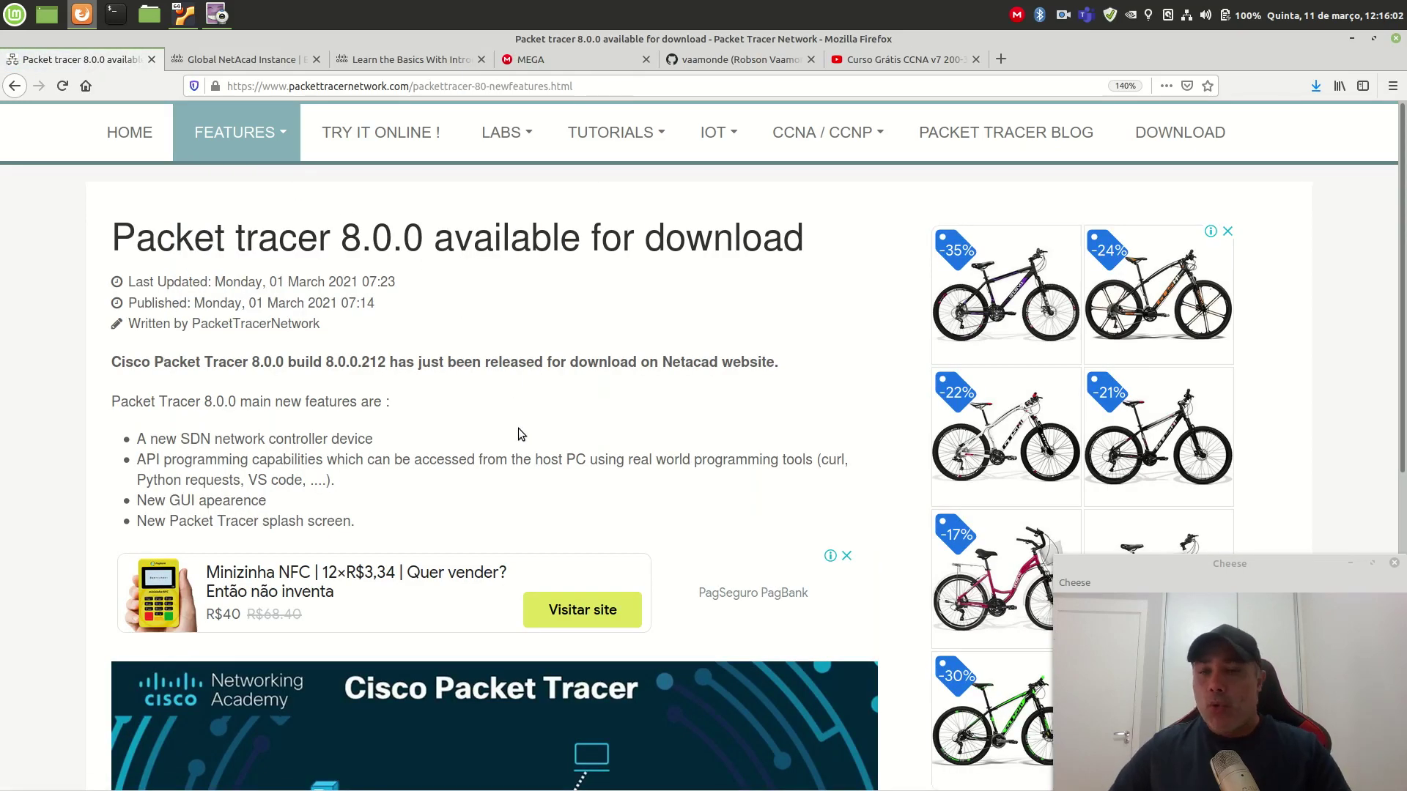
scroll(518, 432, "down", 1)
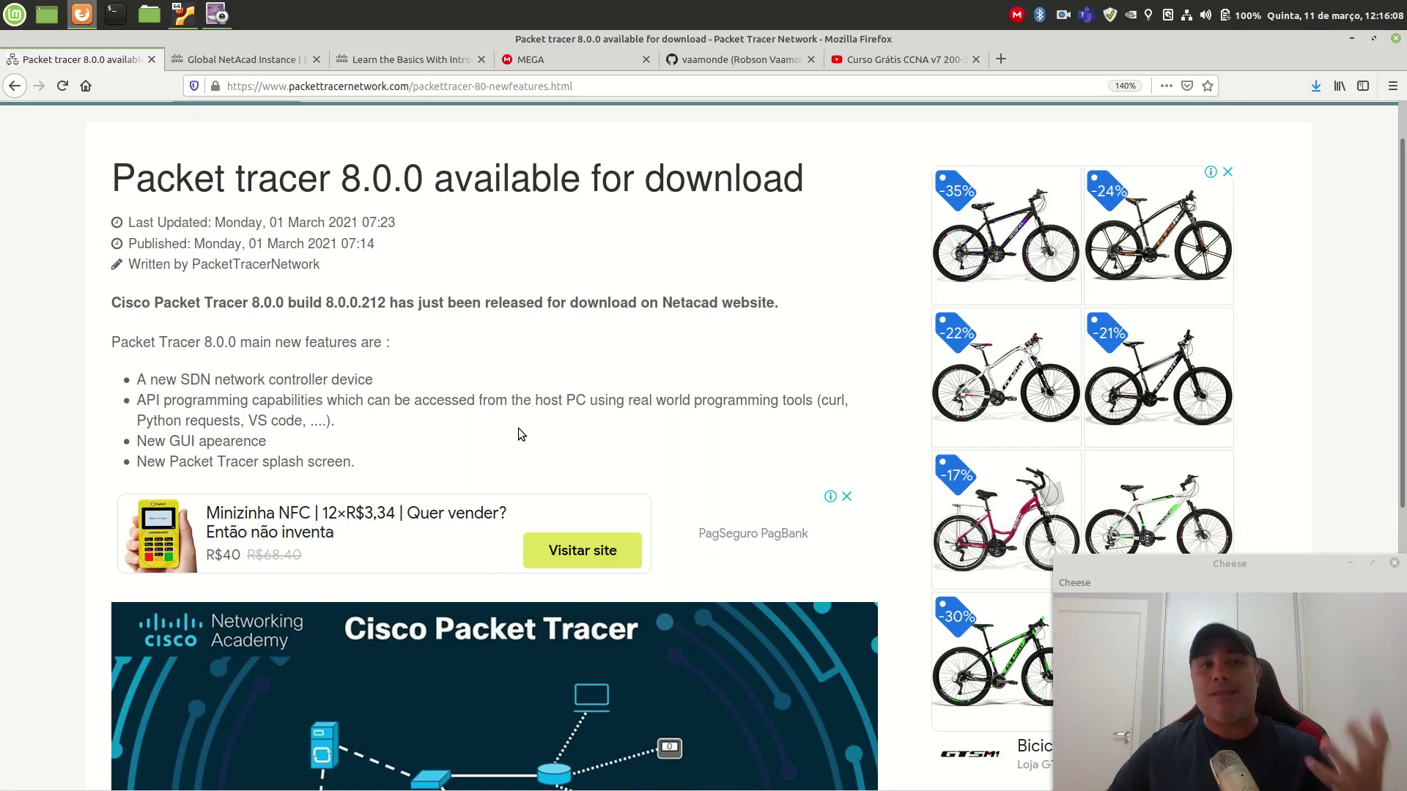
scroll(518, 429, "down", 8)
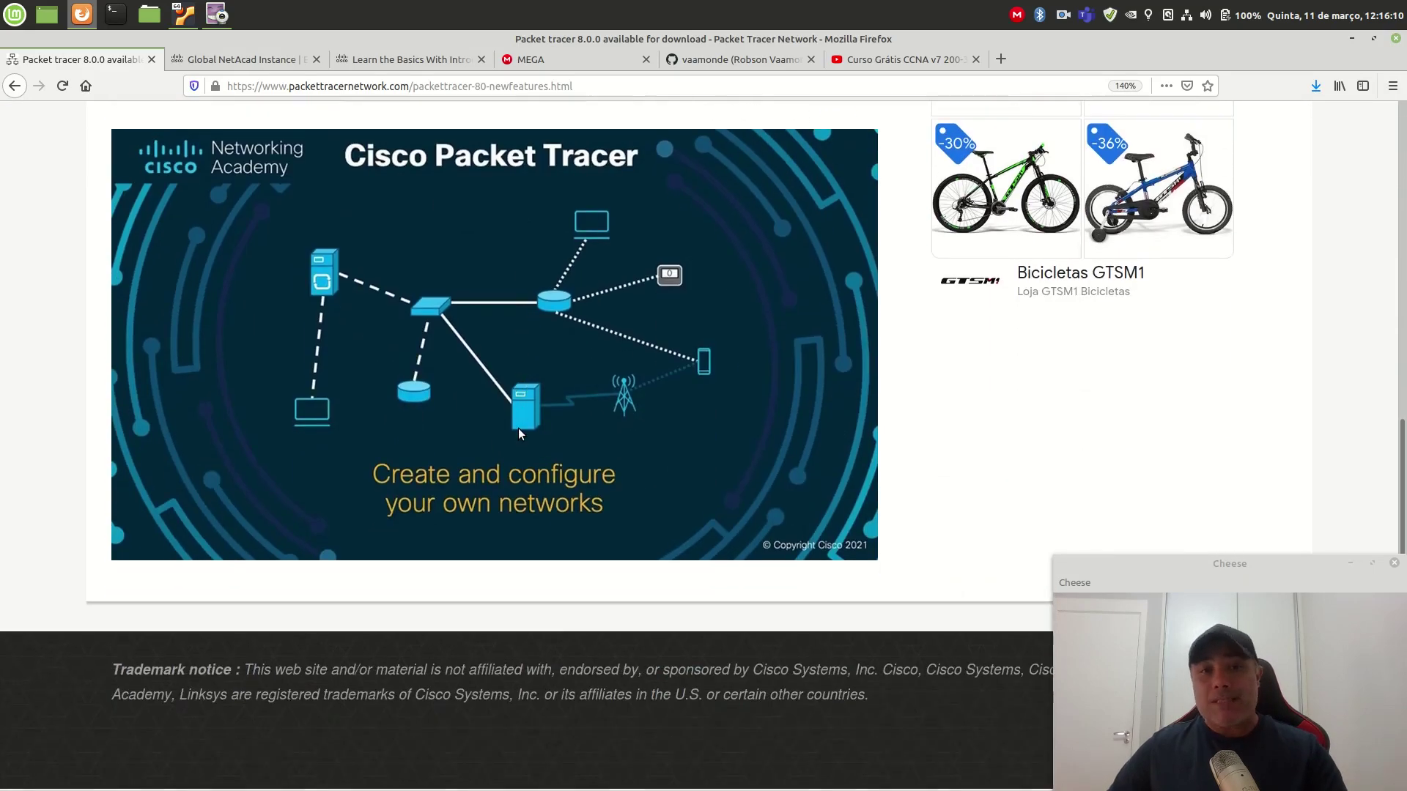
scroll(518, 433, "up", 9)
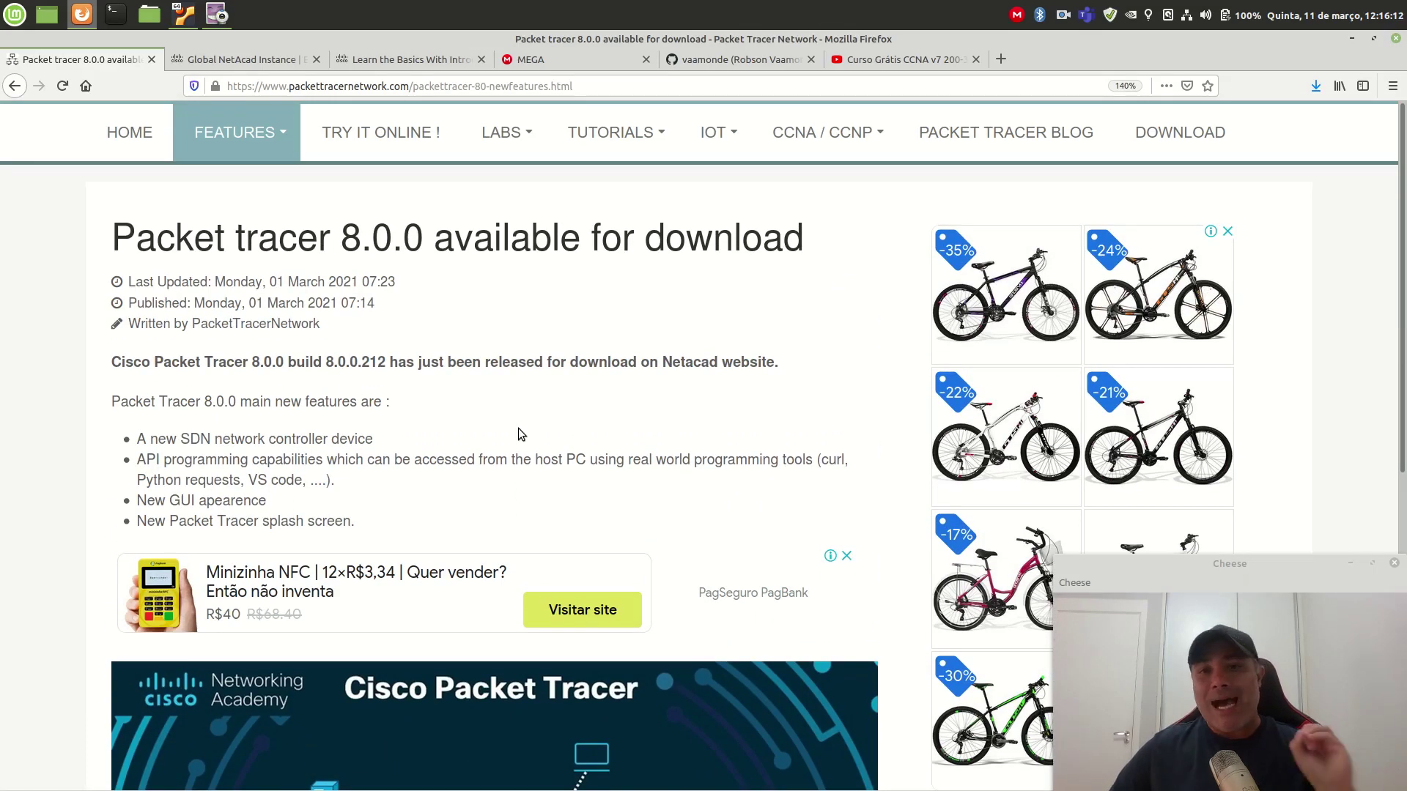
left_click(237, 59)
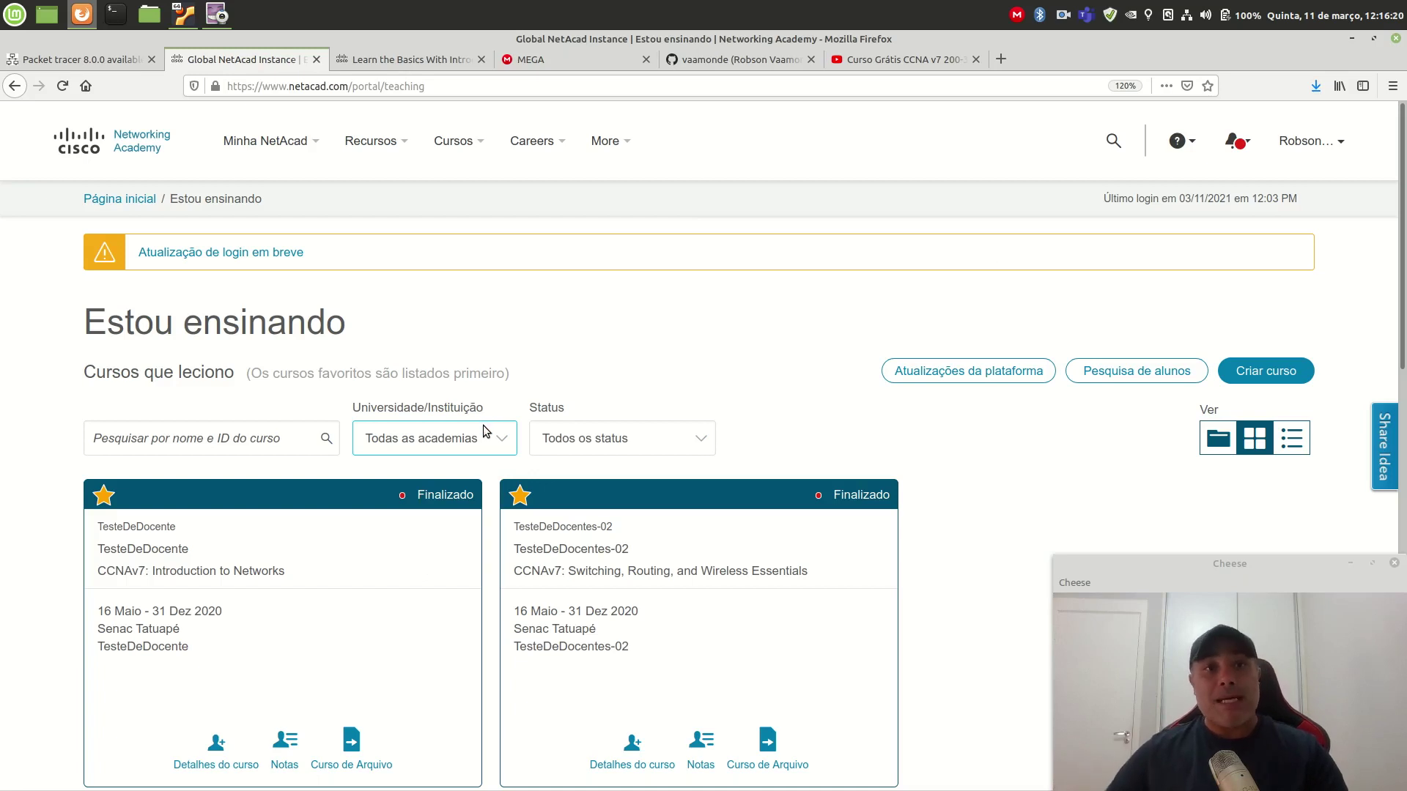
Step: Go to Recursos > Baixar o Packet Tracer, zoom the page to 150%, and browse the download links
mouse_move(408, 148)
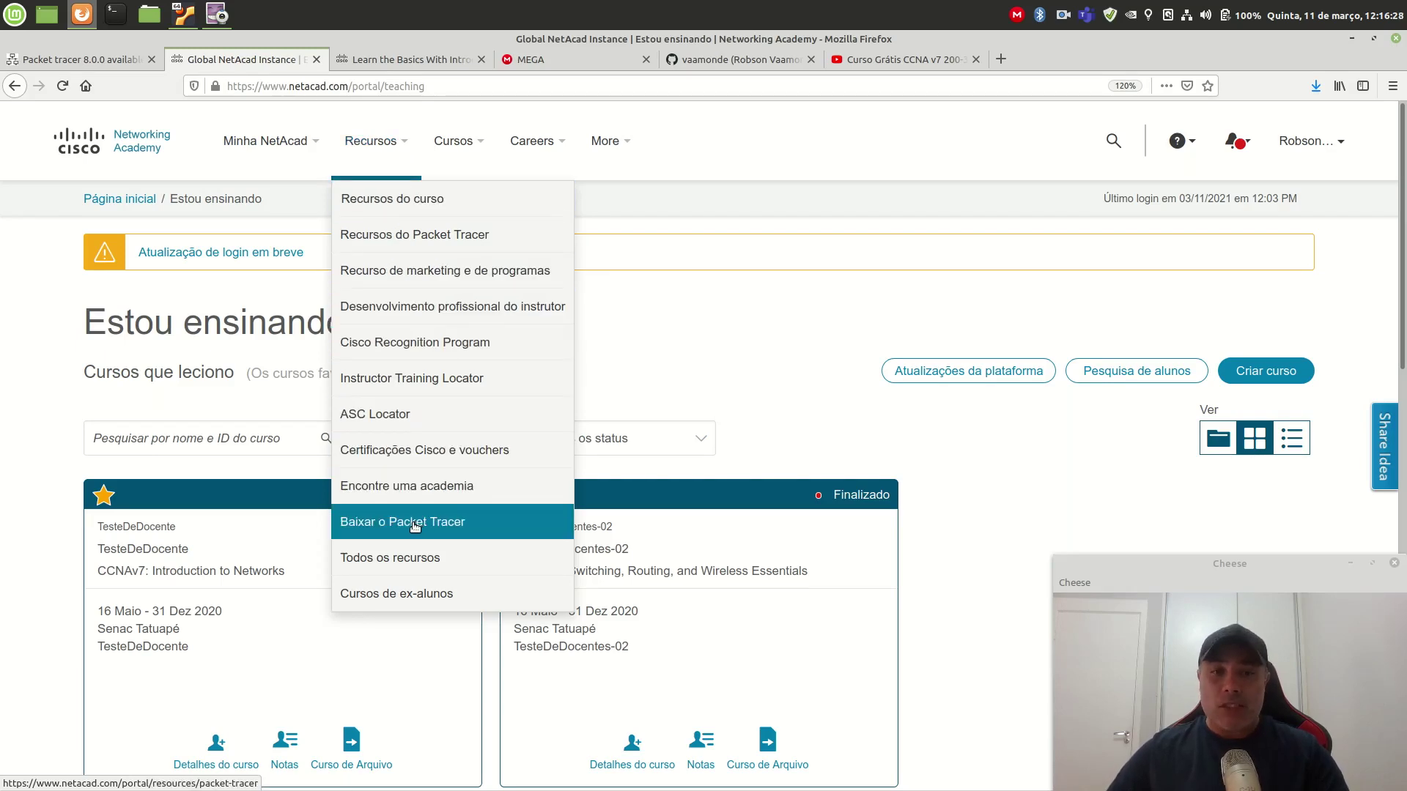
left_click(415, 521)
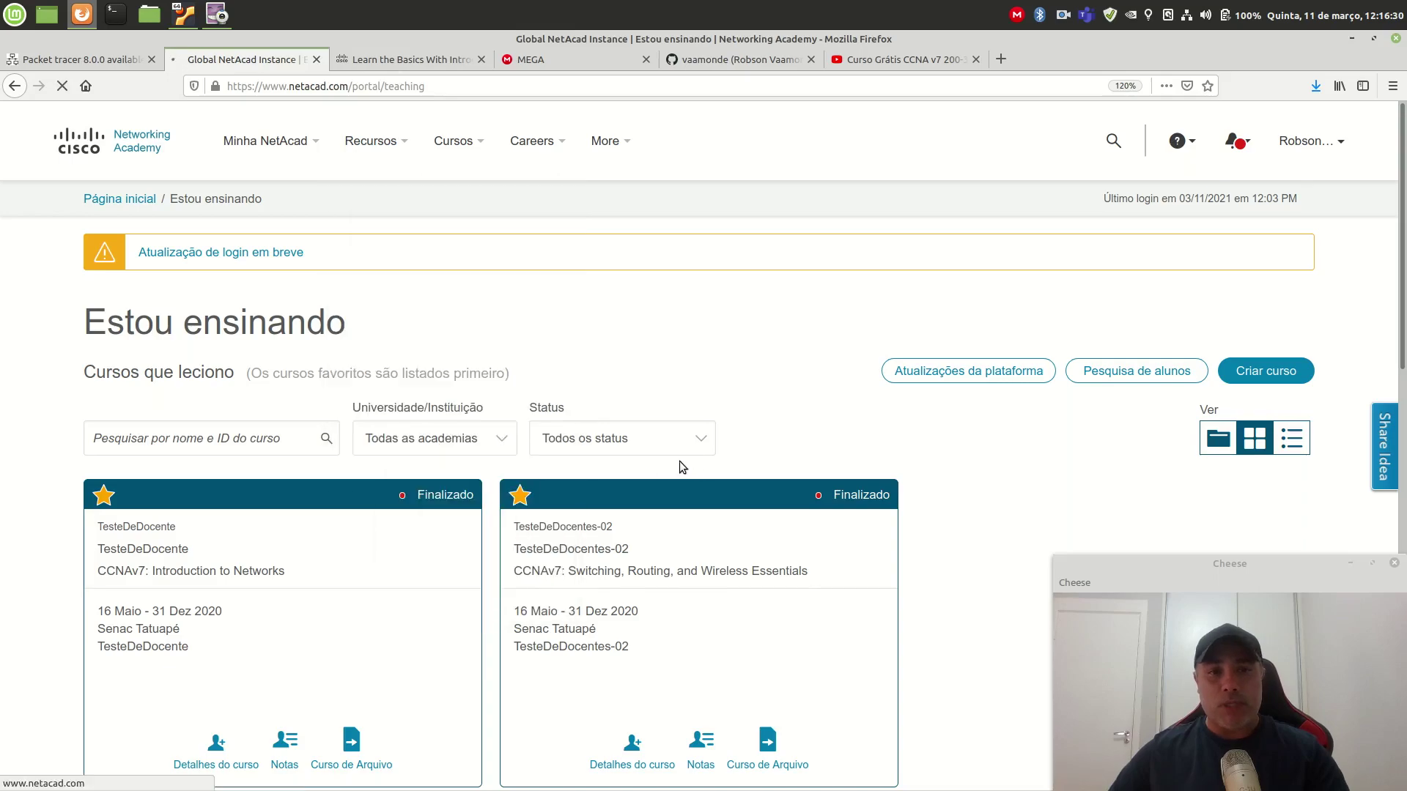
scroll(675, 469, "down", 9)
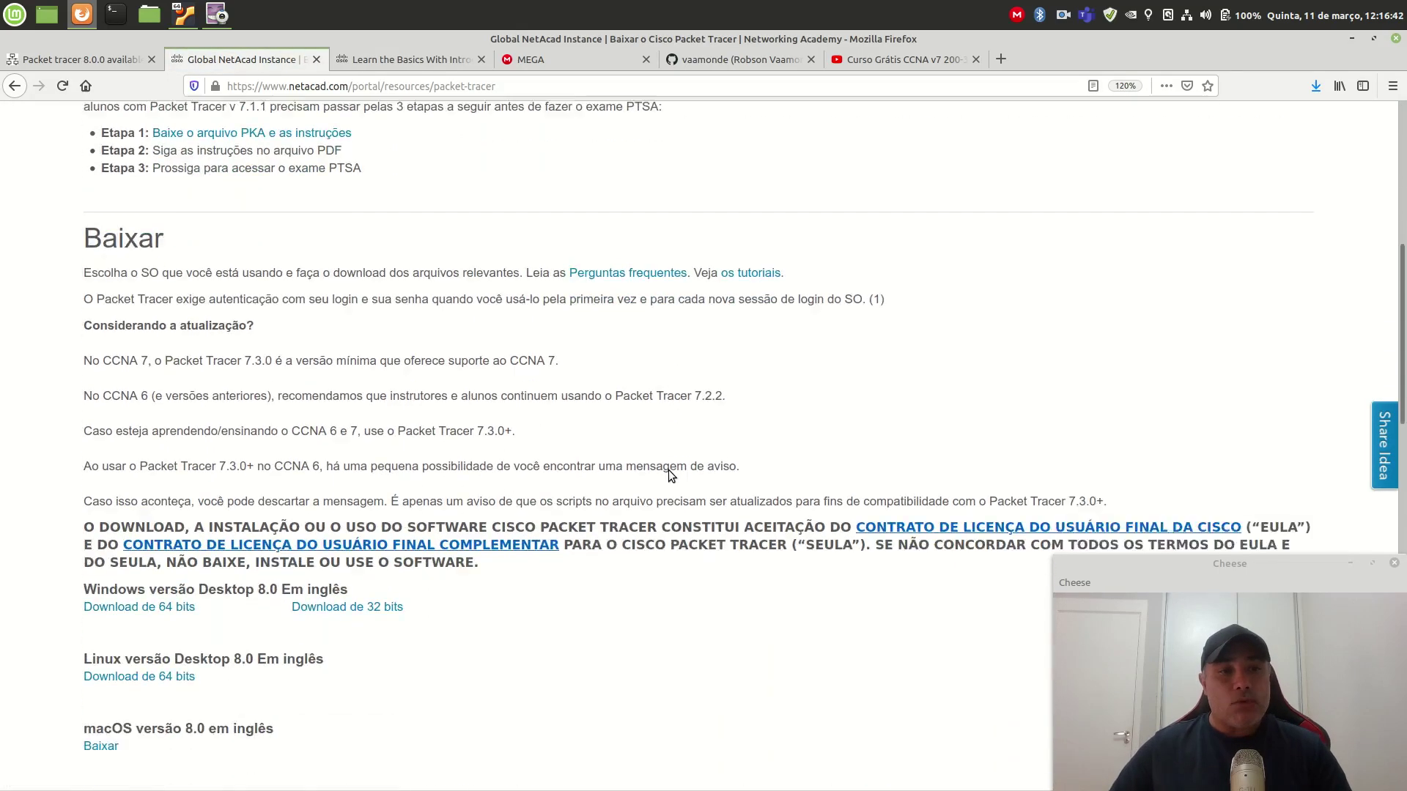
key("ctrl+plus")
key("ctrl+plus")
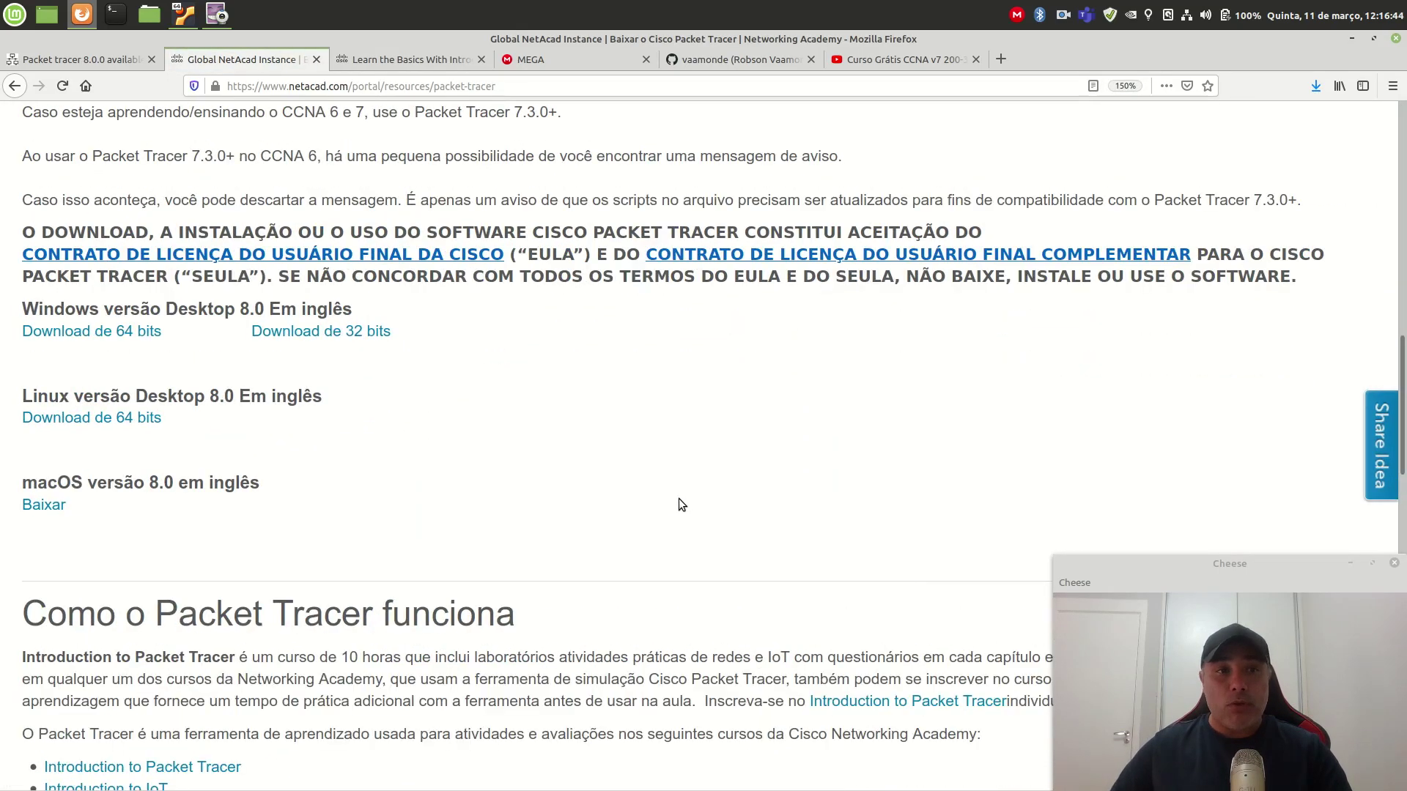
scroll(679, 499, "up", 1)
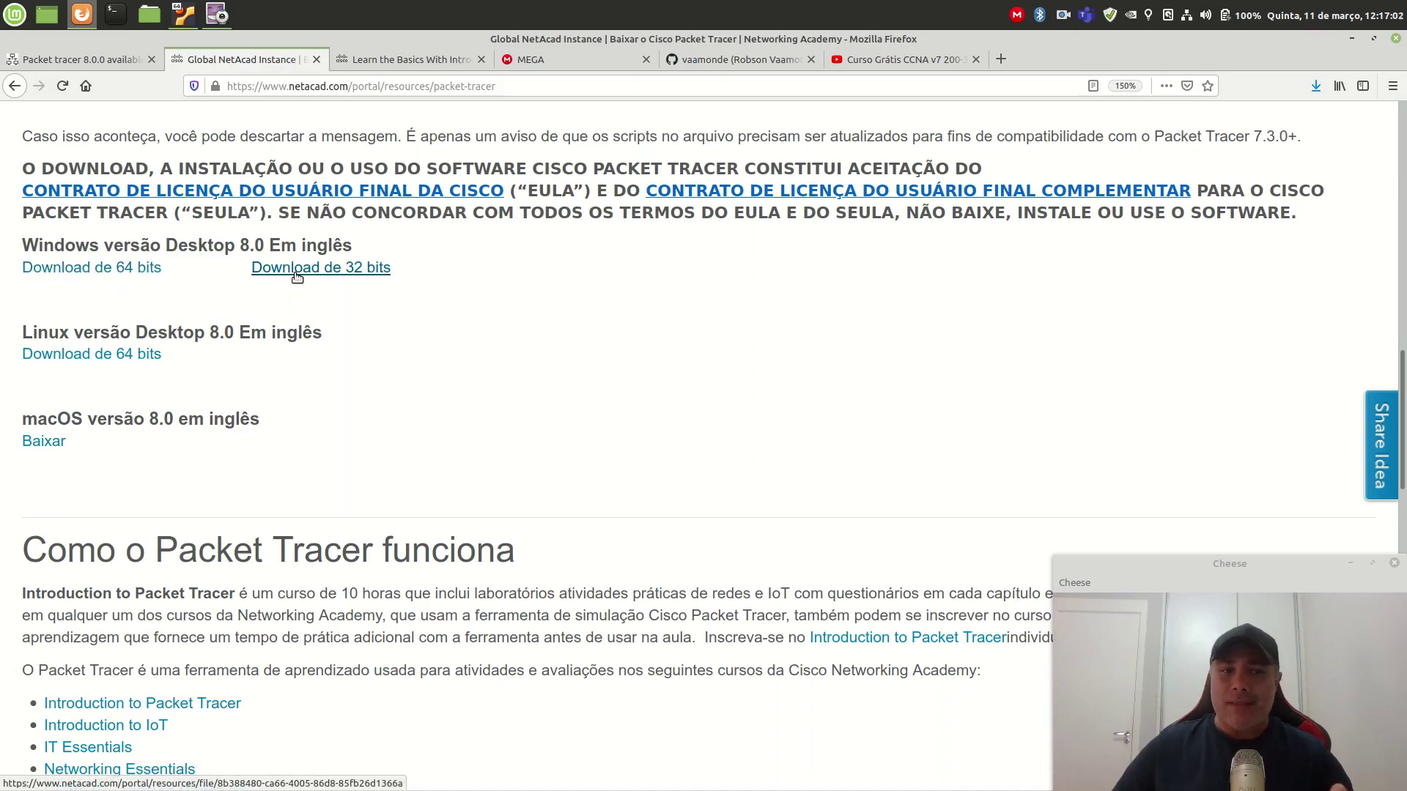
scroll(309, 333, "up", 10)
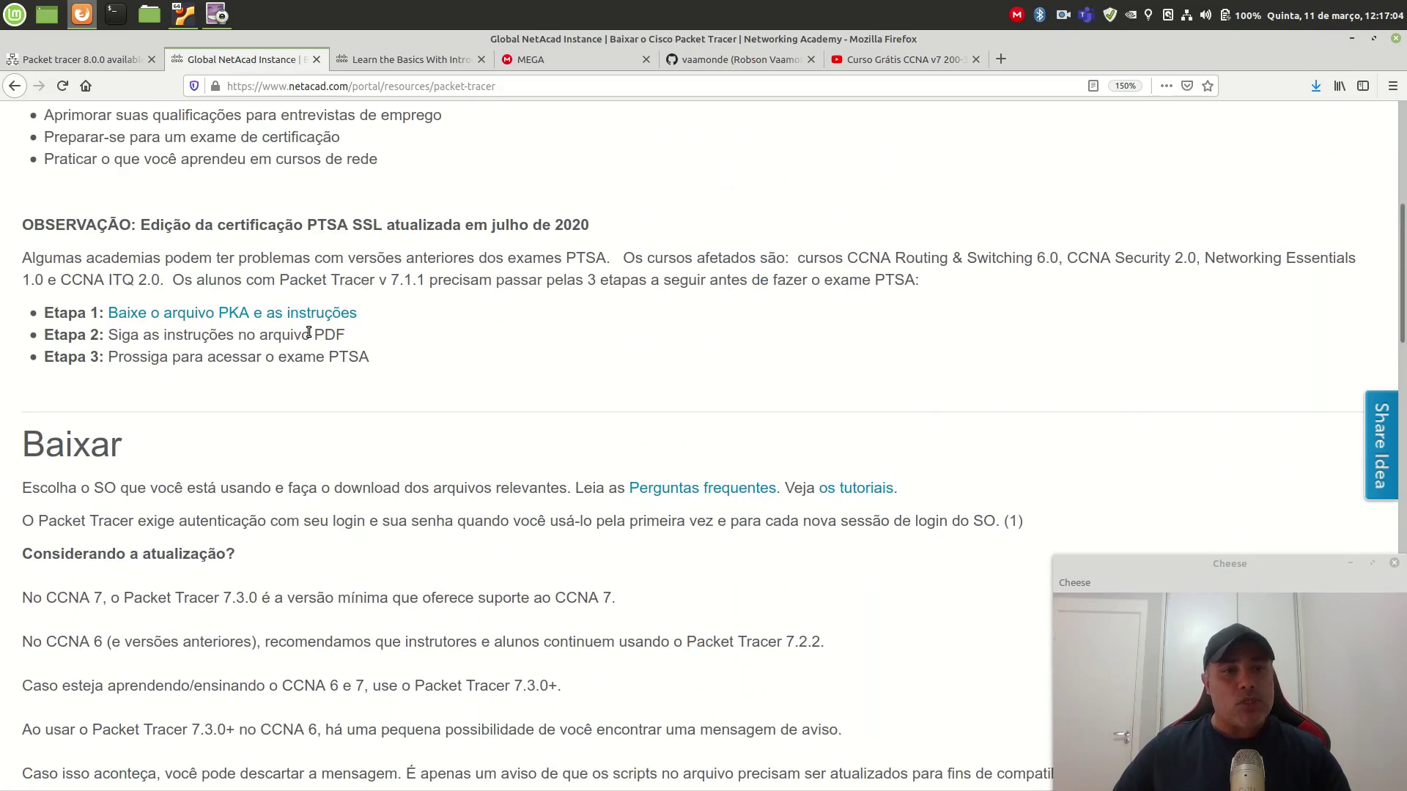
scroll(308, 333, "up", 6)
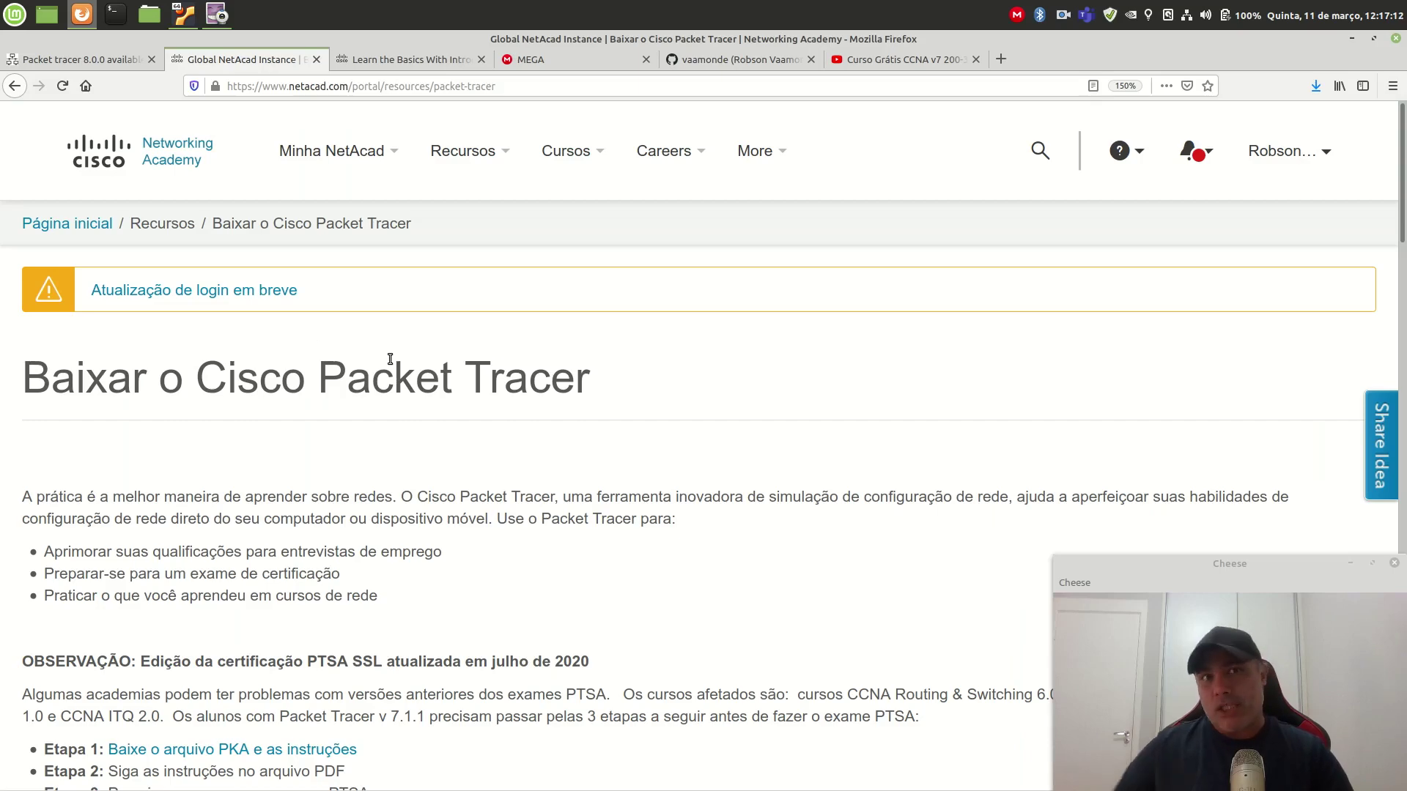
Step: Browse the Introduction to Packet Tracer course and its enrollment languages, then show the MEGA installer folder
left_click(399, 57)
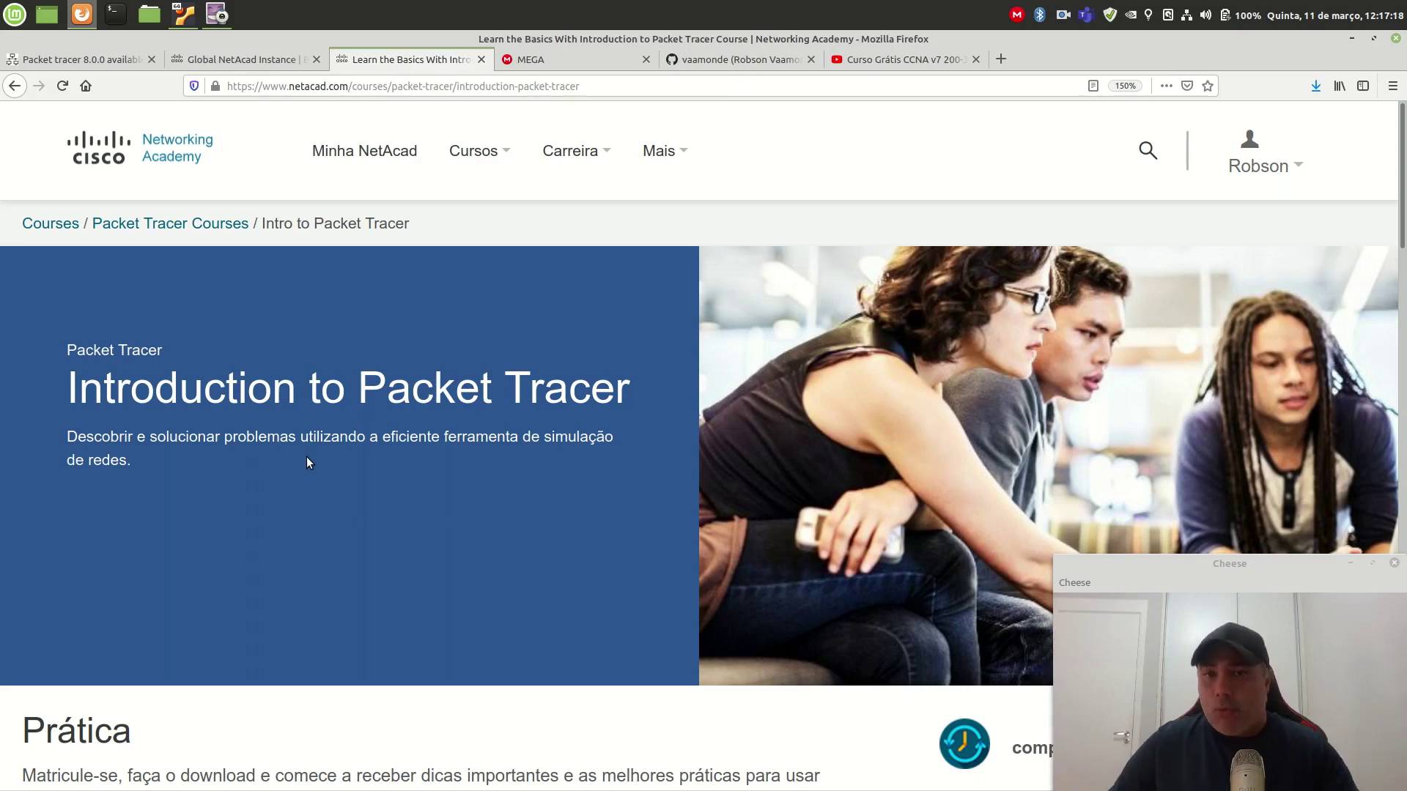
scroll(306, 461, "down", 1)
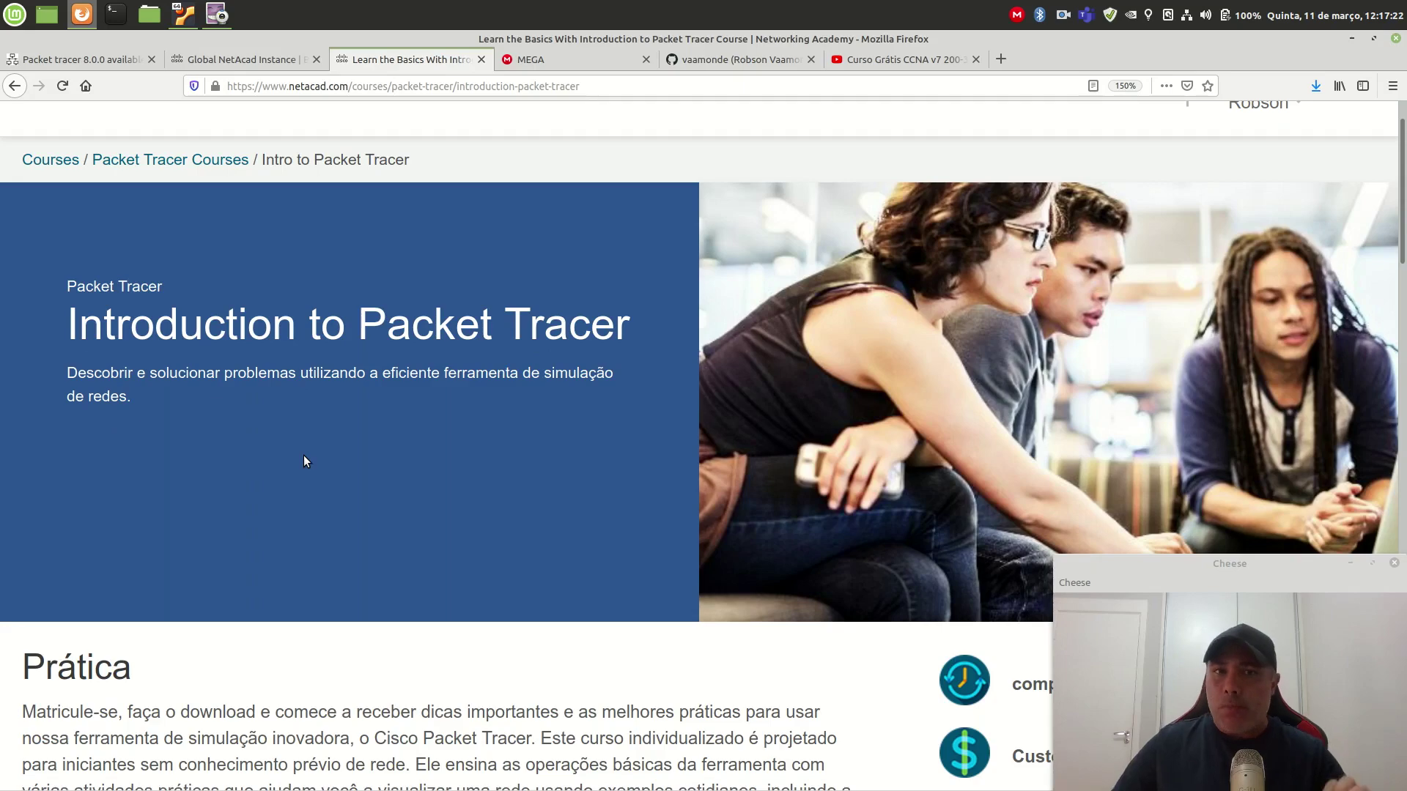
scroll(304, 460, "down", 10)
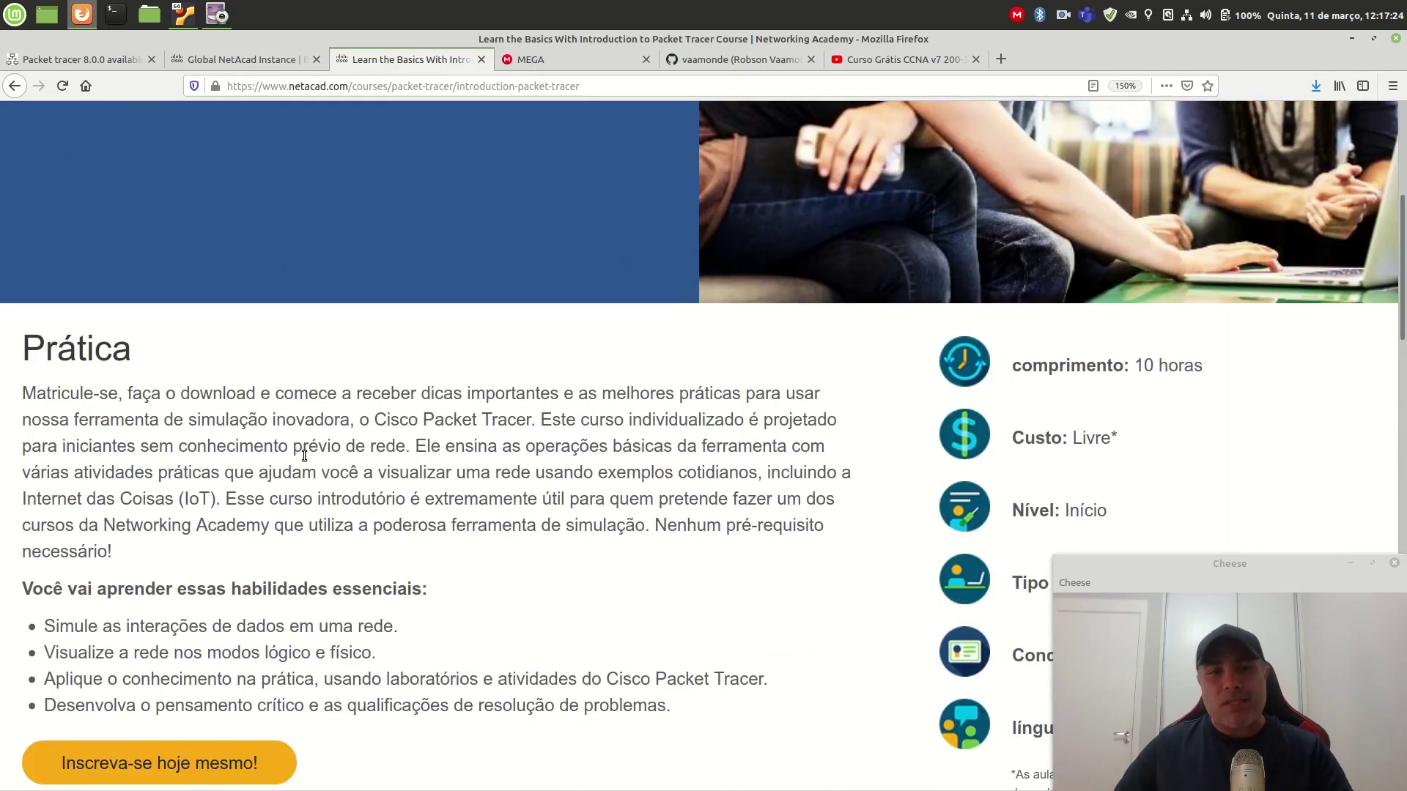
left_click(206, 460)
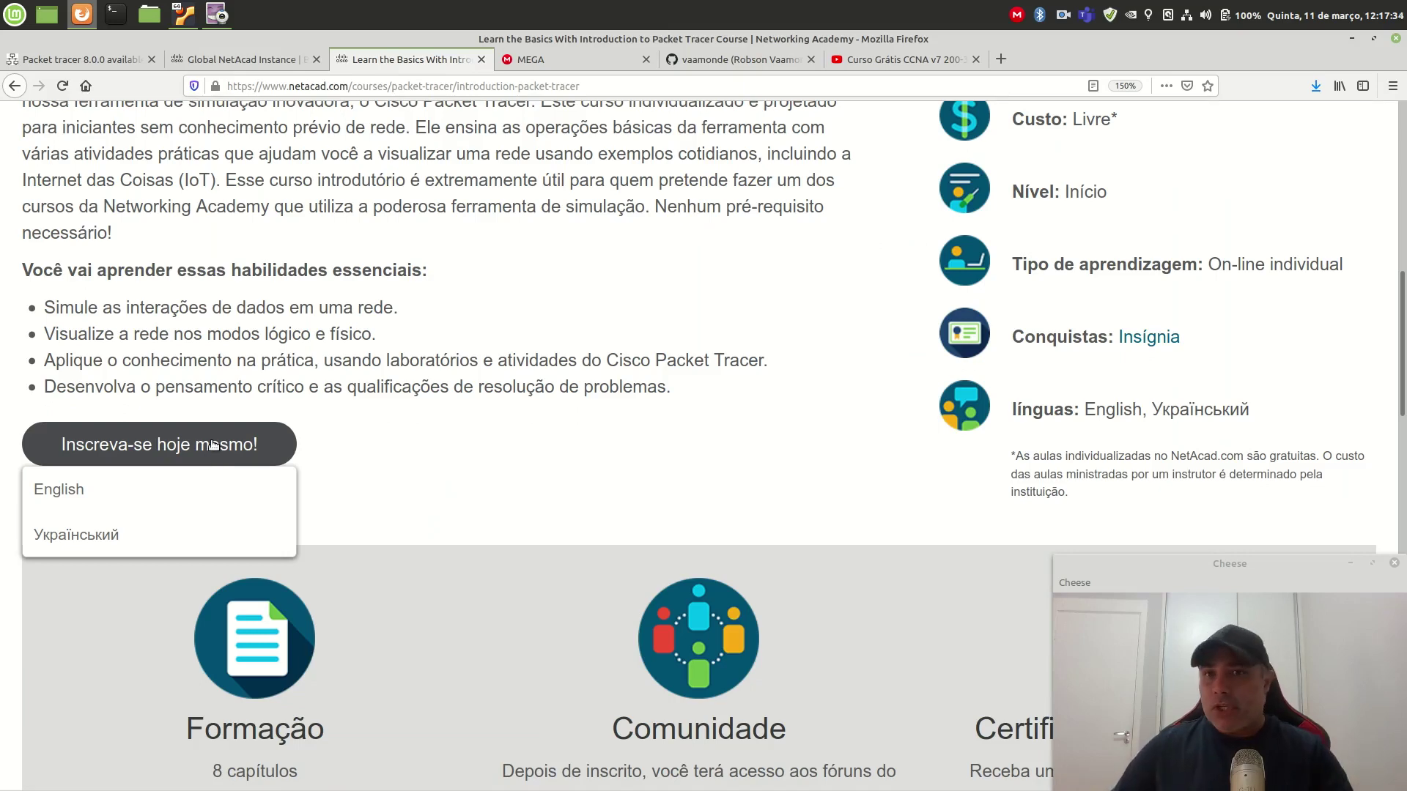
left_click(556, 58)
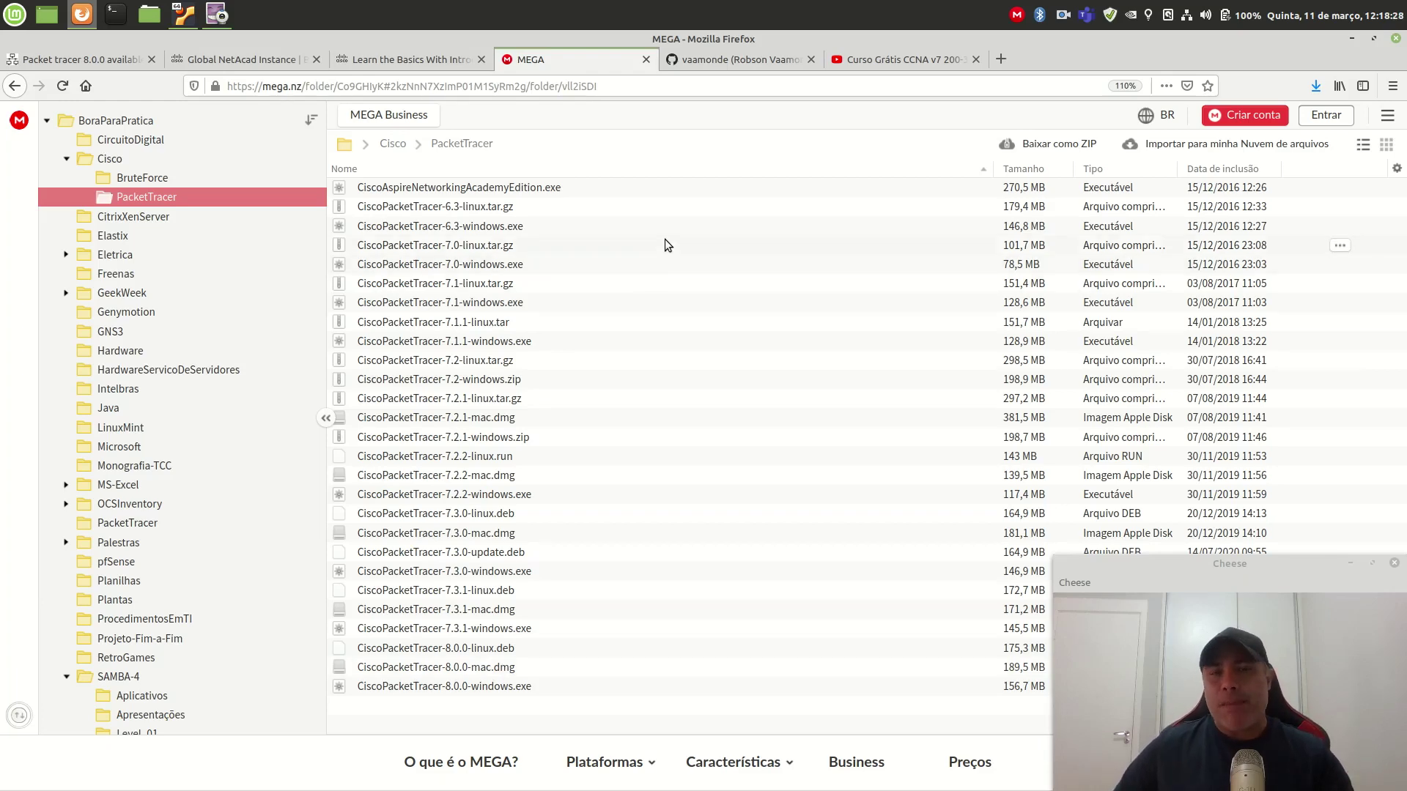
Step: Switch to the GitHub profile and open the ccna-v7-200-301 repository
left_click(719, 58)
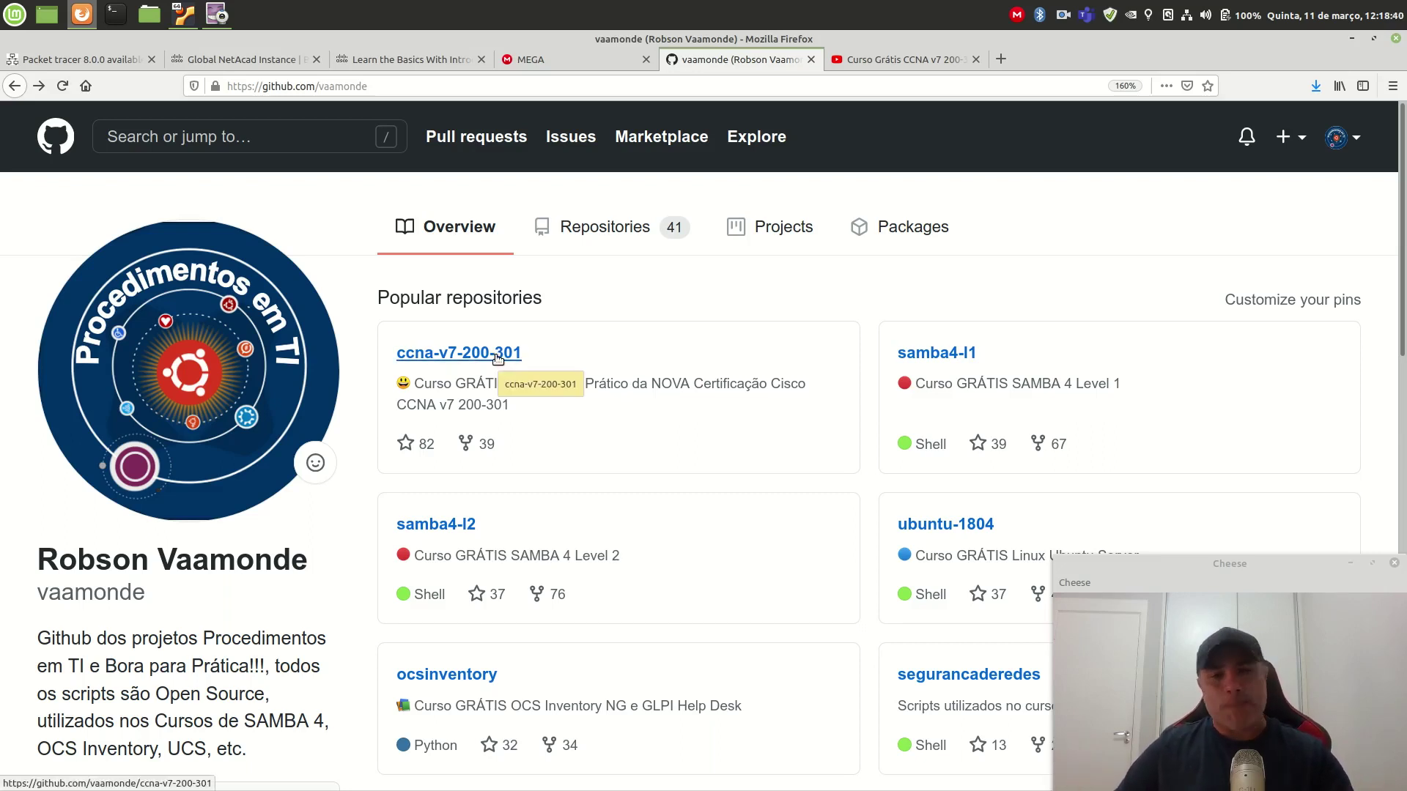
left_click(498, 357)
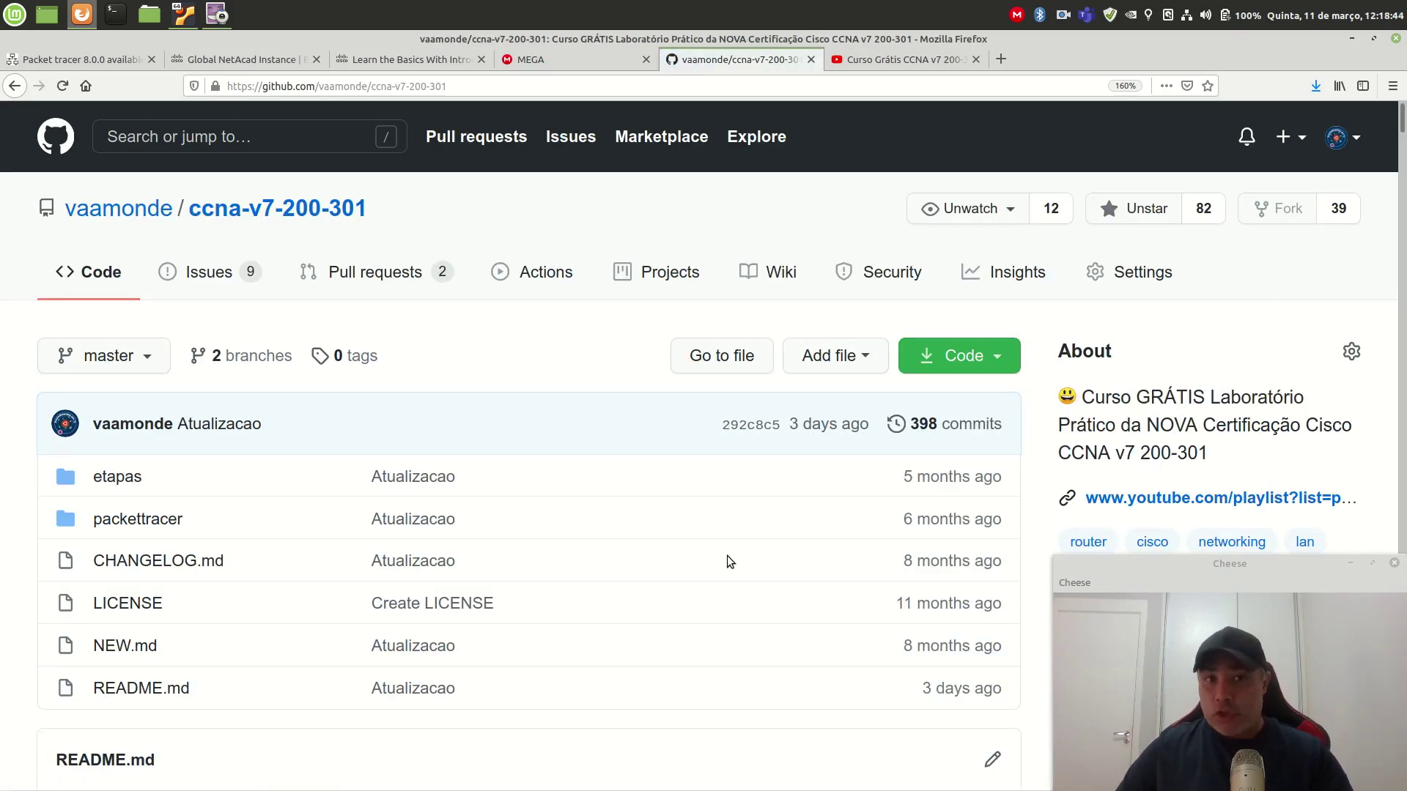
Step: Scroll the ccna-v7-200-301 README down to the Packet Tracer install videos and MEGA.nz link
scroll(727, 557, "down", 8)
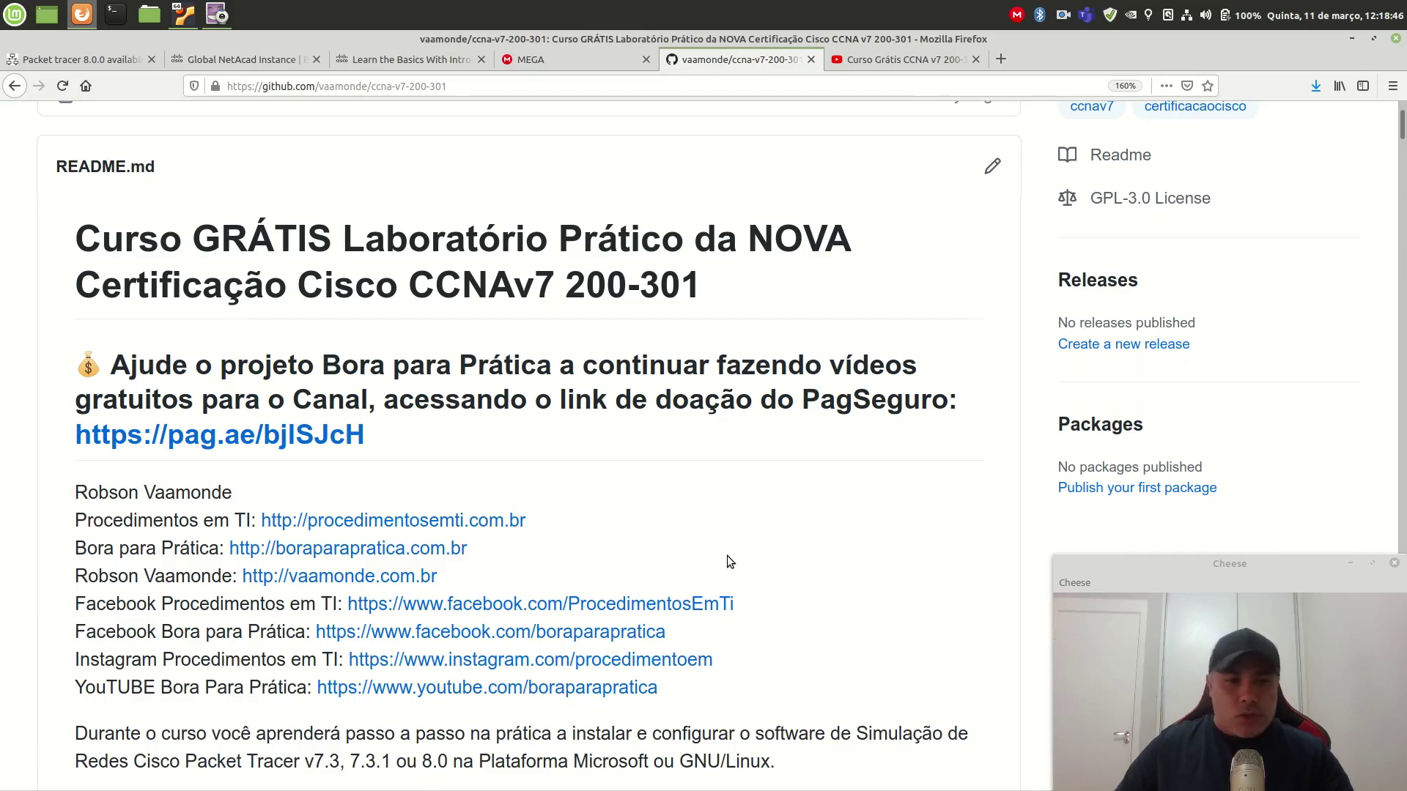
scroll(727, 555, "down", 3)
scroll(728, 559, "down", 7)
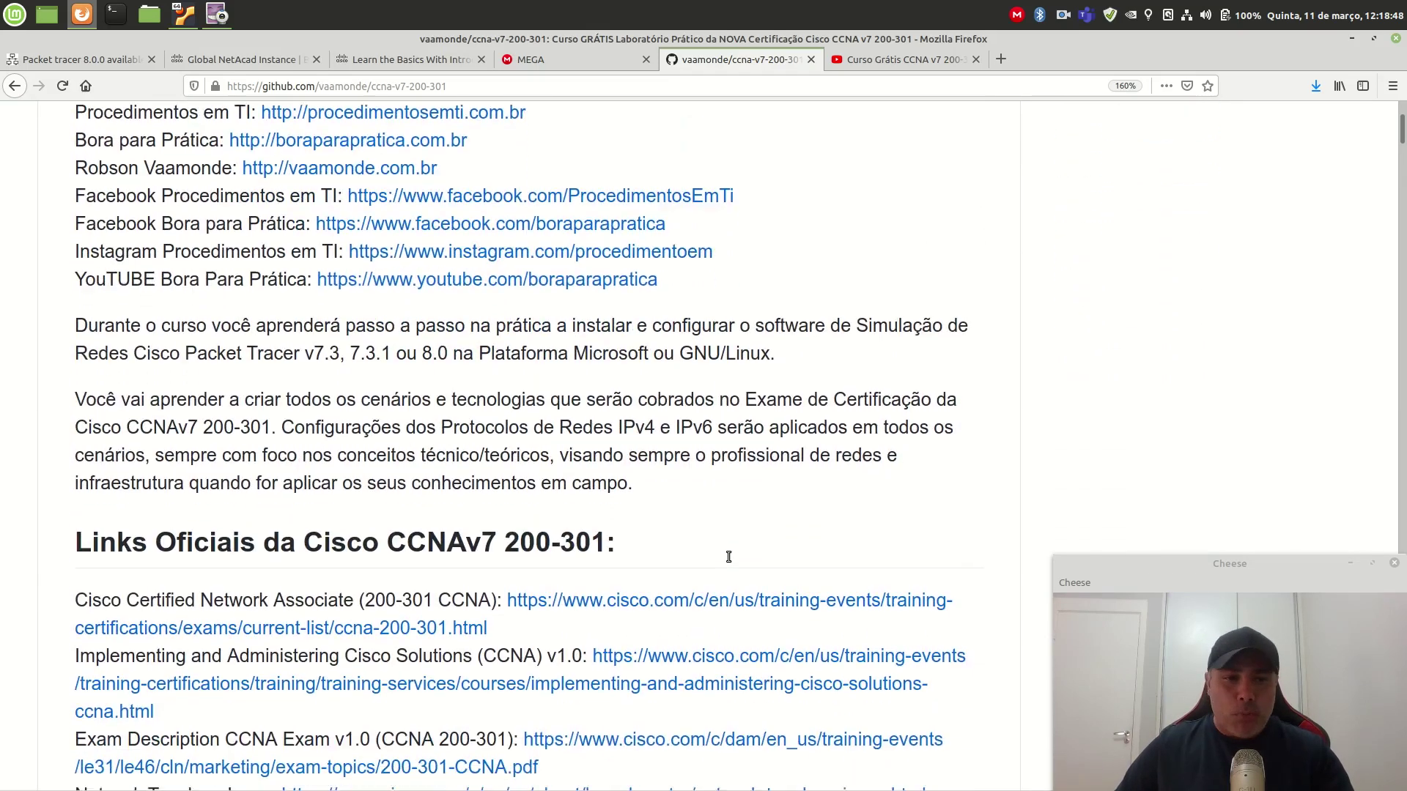
scroll(729, 561, "down", 1)
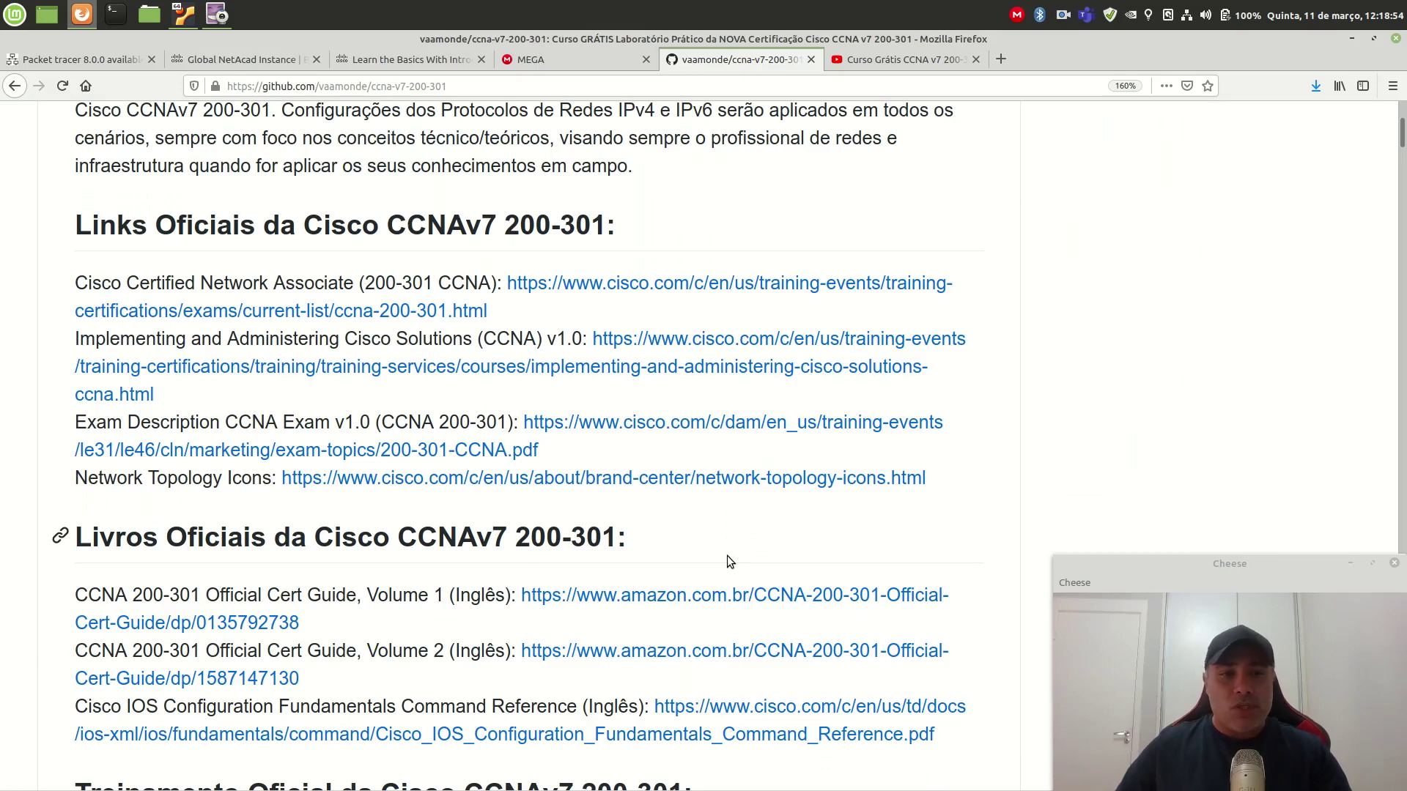
scroll(728, 558, "down", 20)
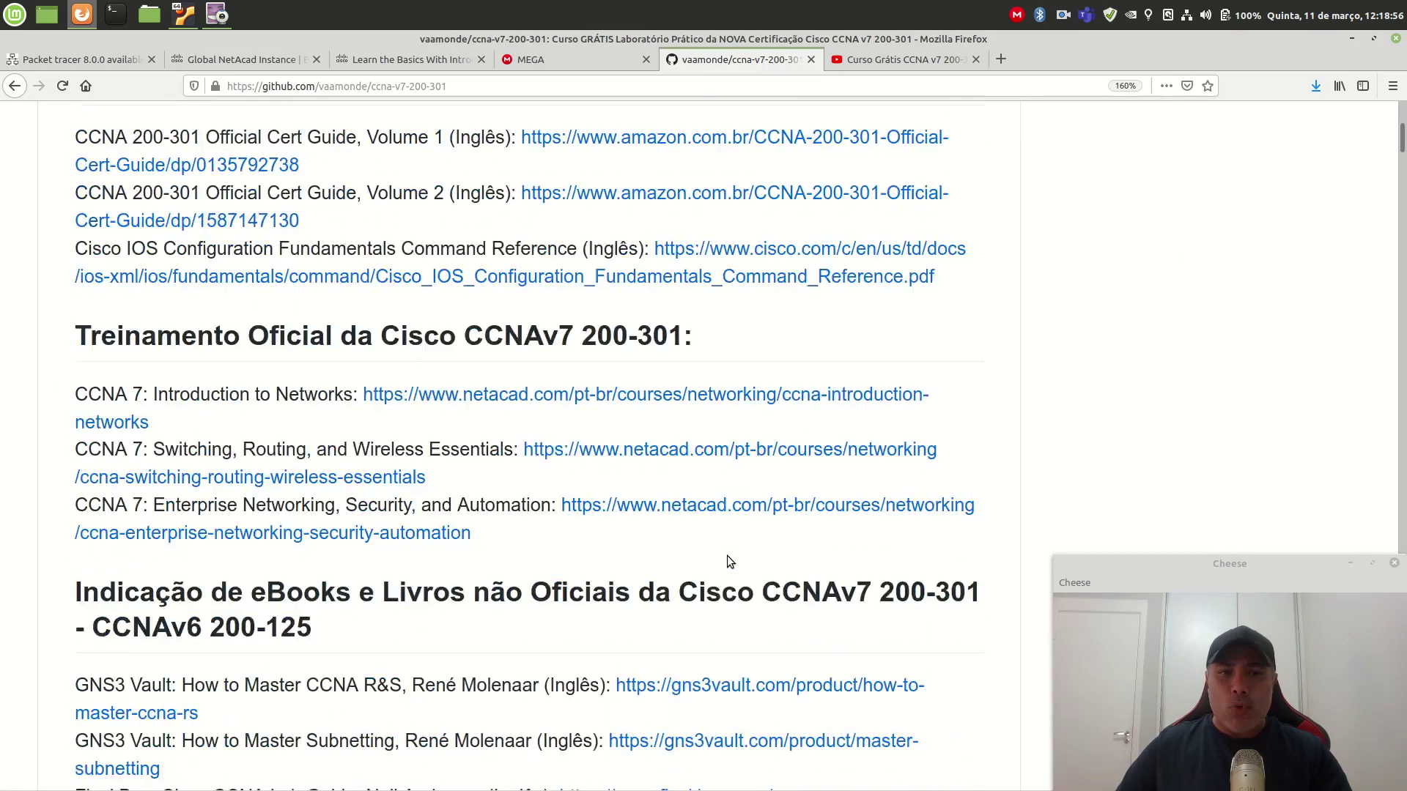
scroll(728, 560, "down", 19)
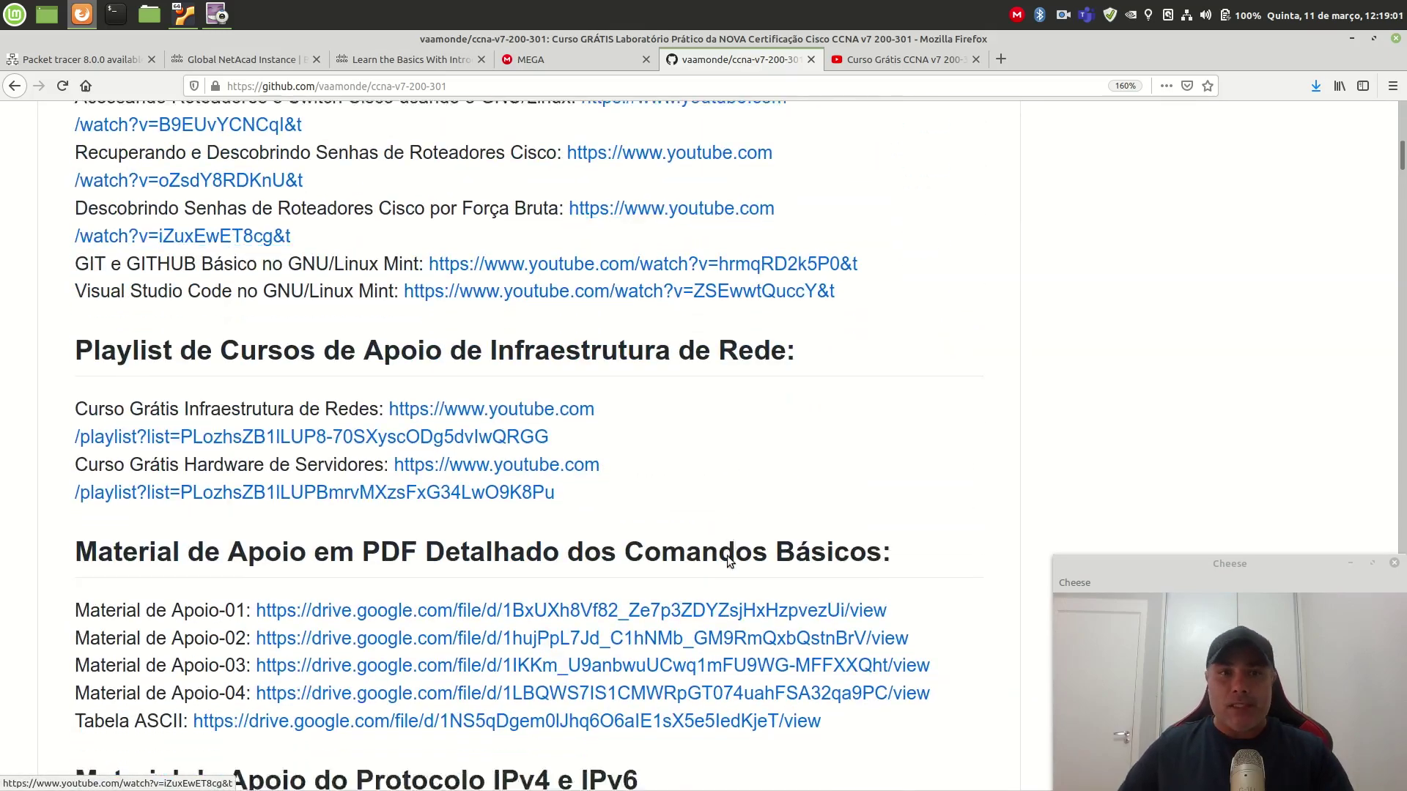
scroll(728, 560, "down", 18)
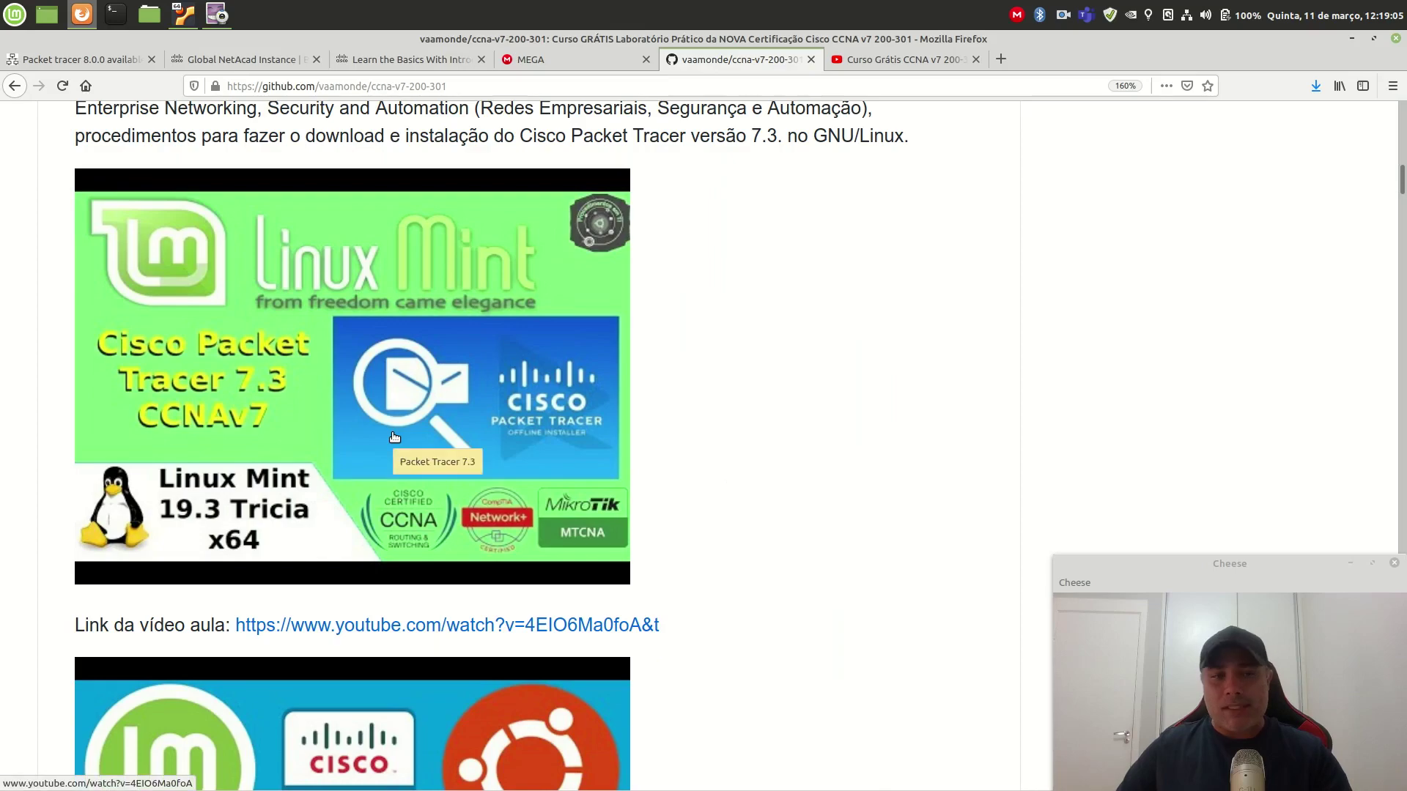
scroll(394, 438, "down", 7)
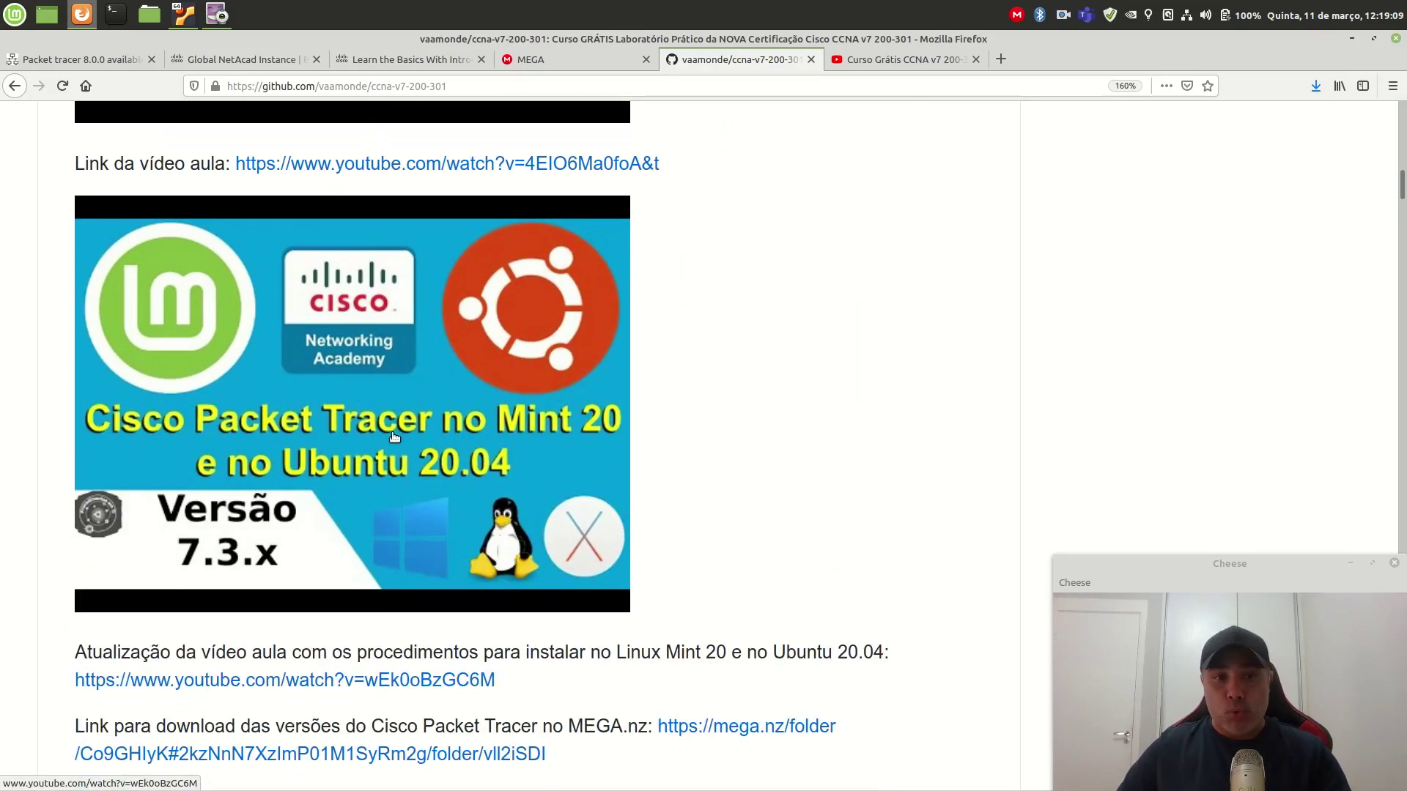
scroll(394, 437, "down", 3)
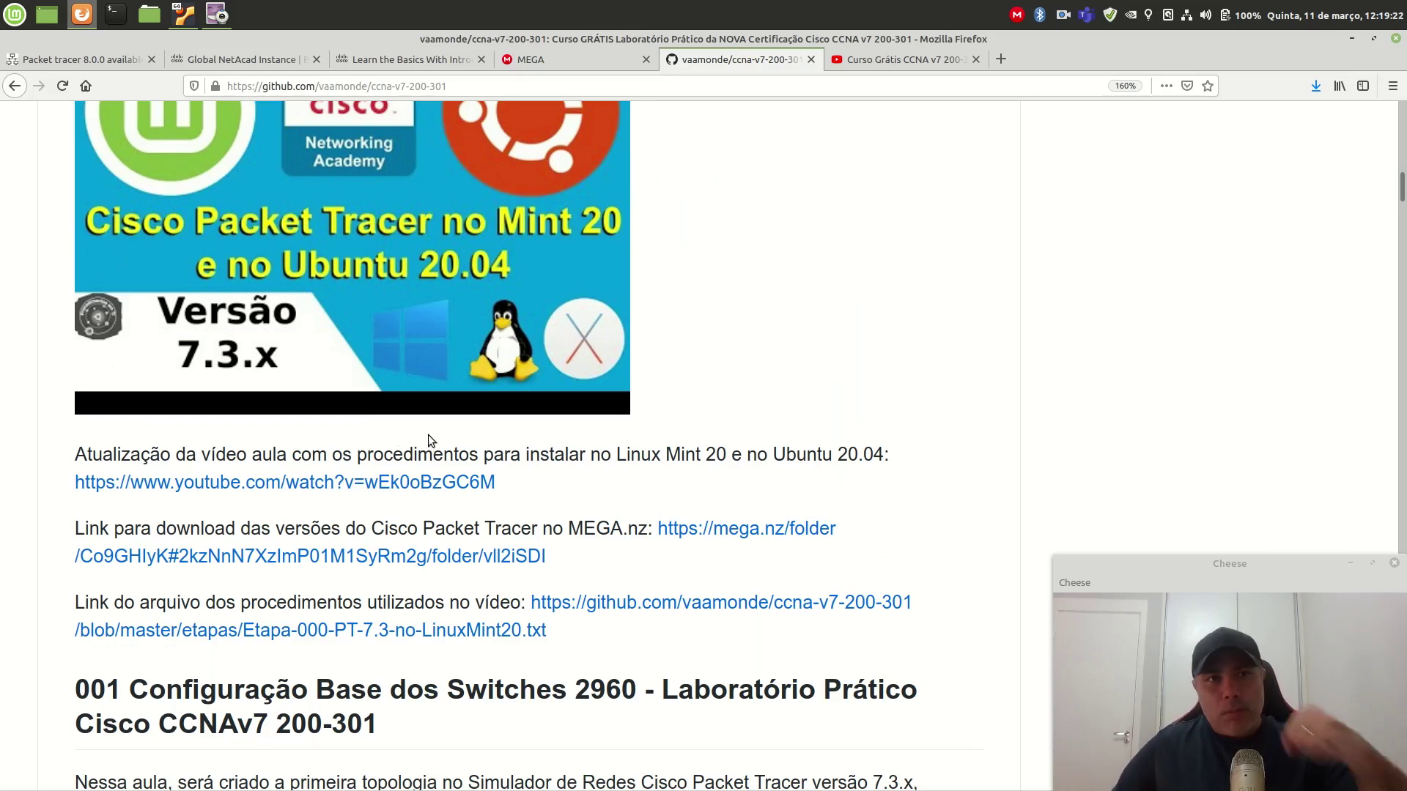
Step: Switch to the Linux Mint VM and unlock the session with the account password
left_click(183, 15)
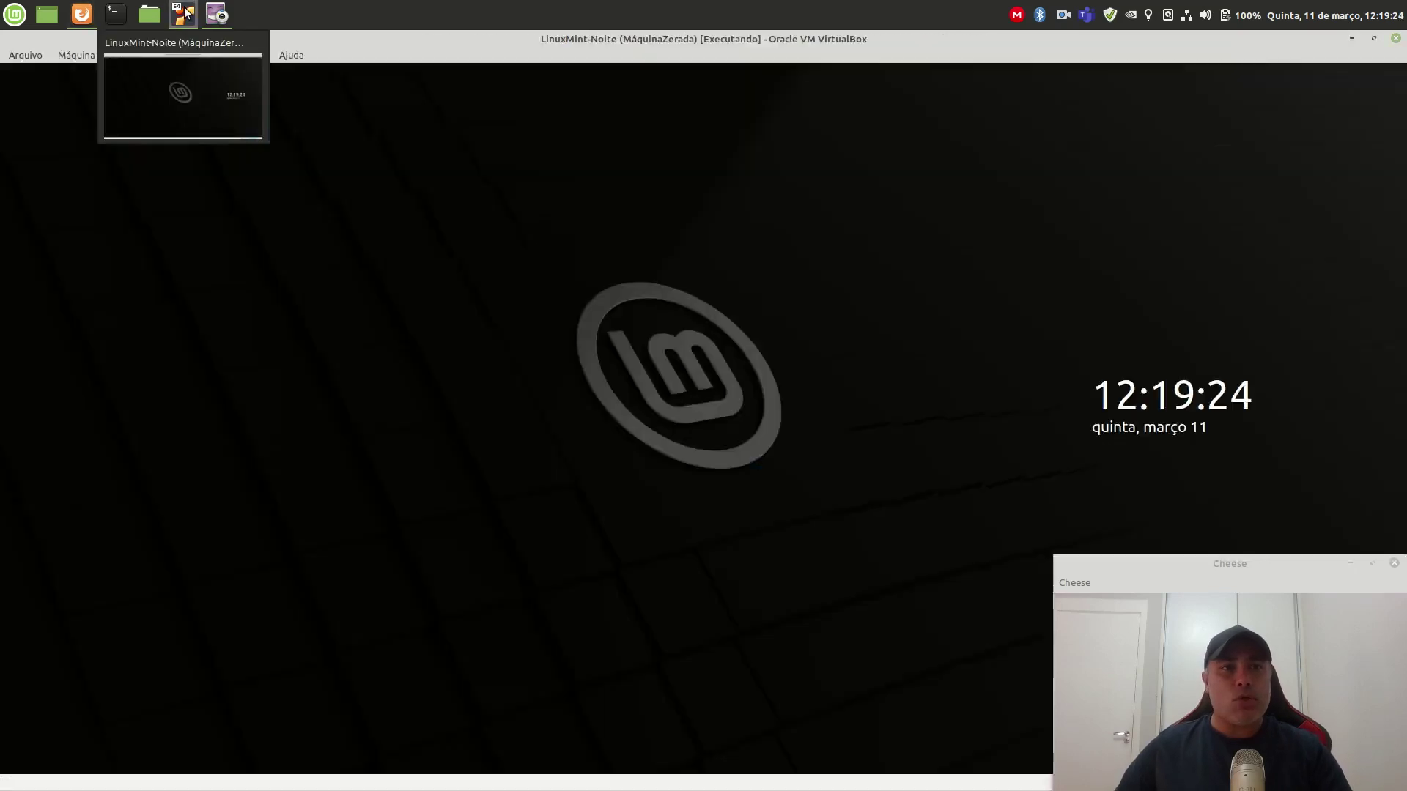
left_click(637, 423)
type("•••••••")
key("Return")
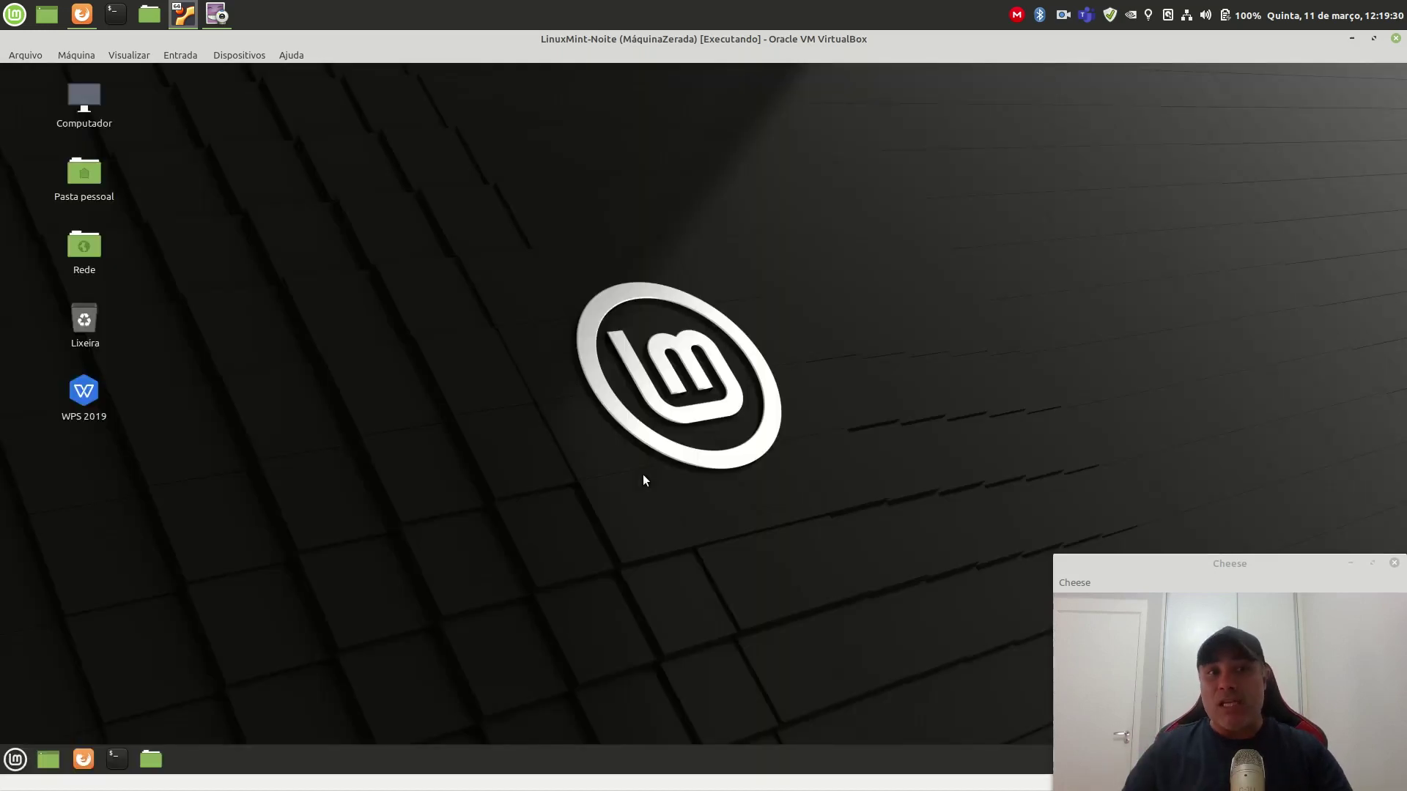
Step: Launch Update Manager via 'mintu', refresh to confirm the system is up to date, then close it
left_click(16, 760)
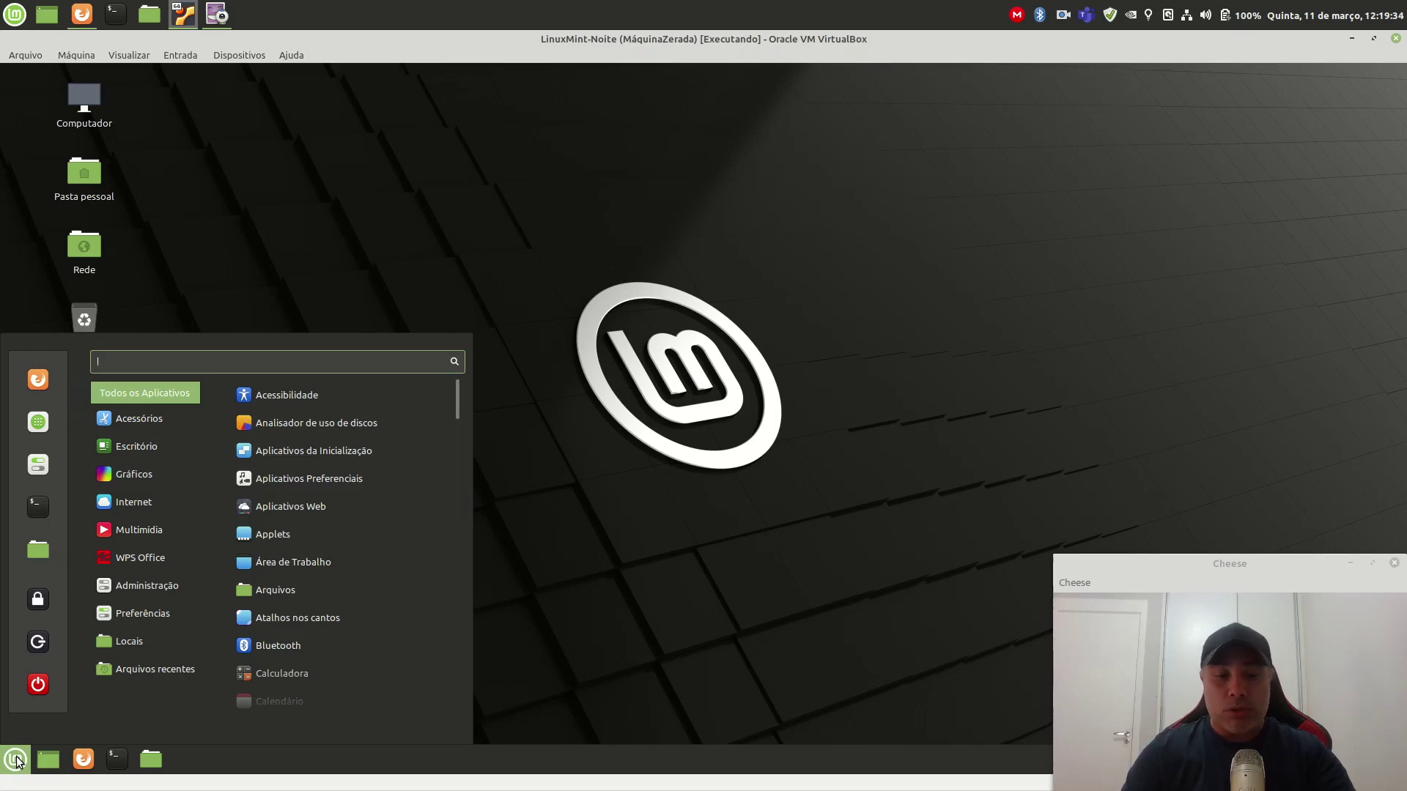
type("mintu")
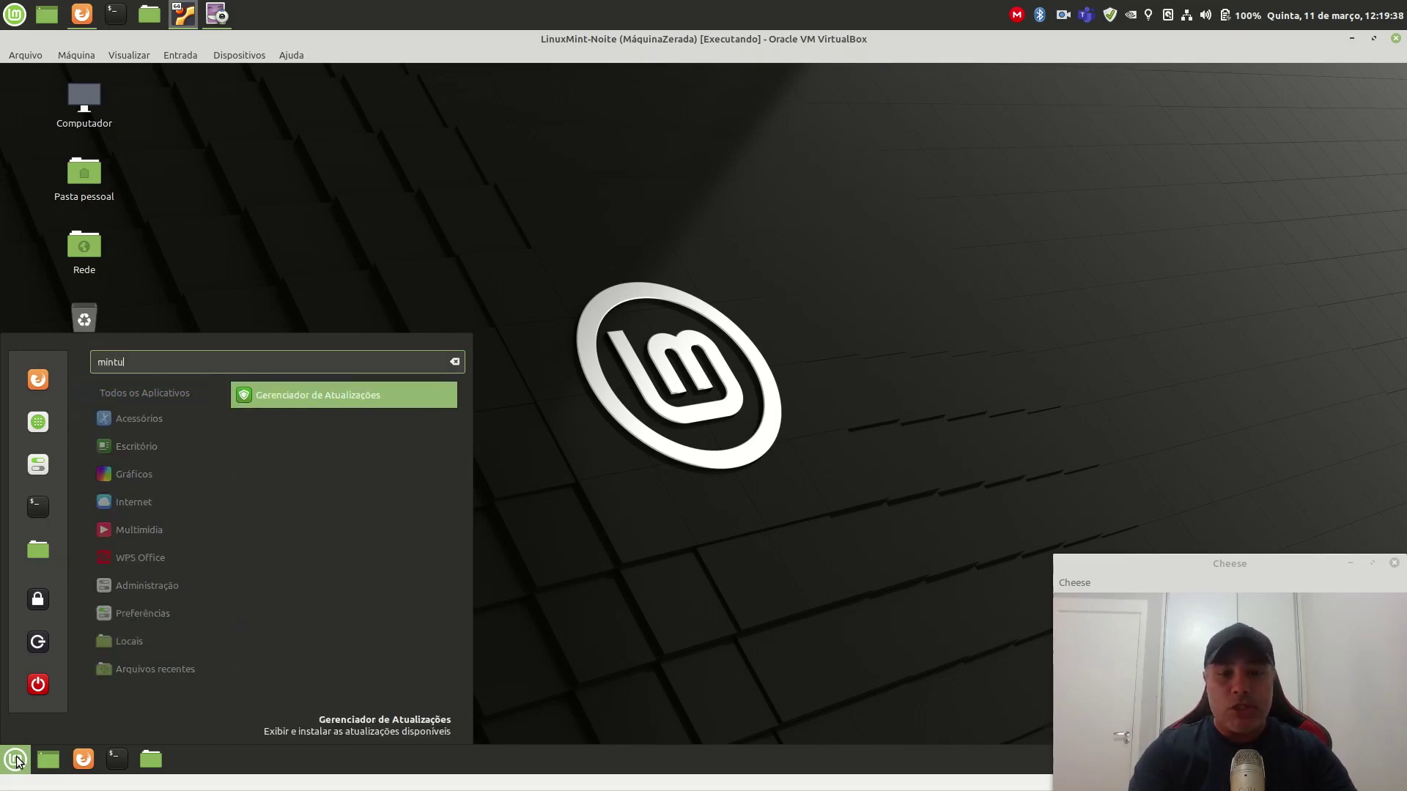
key("Return")
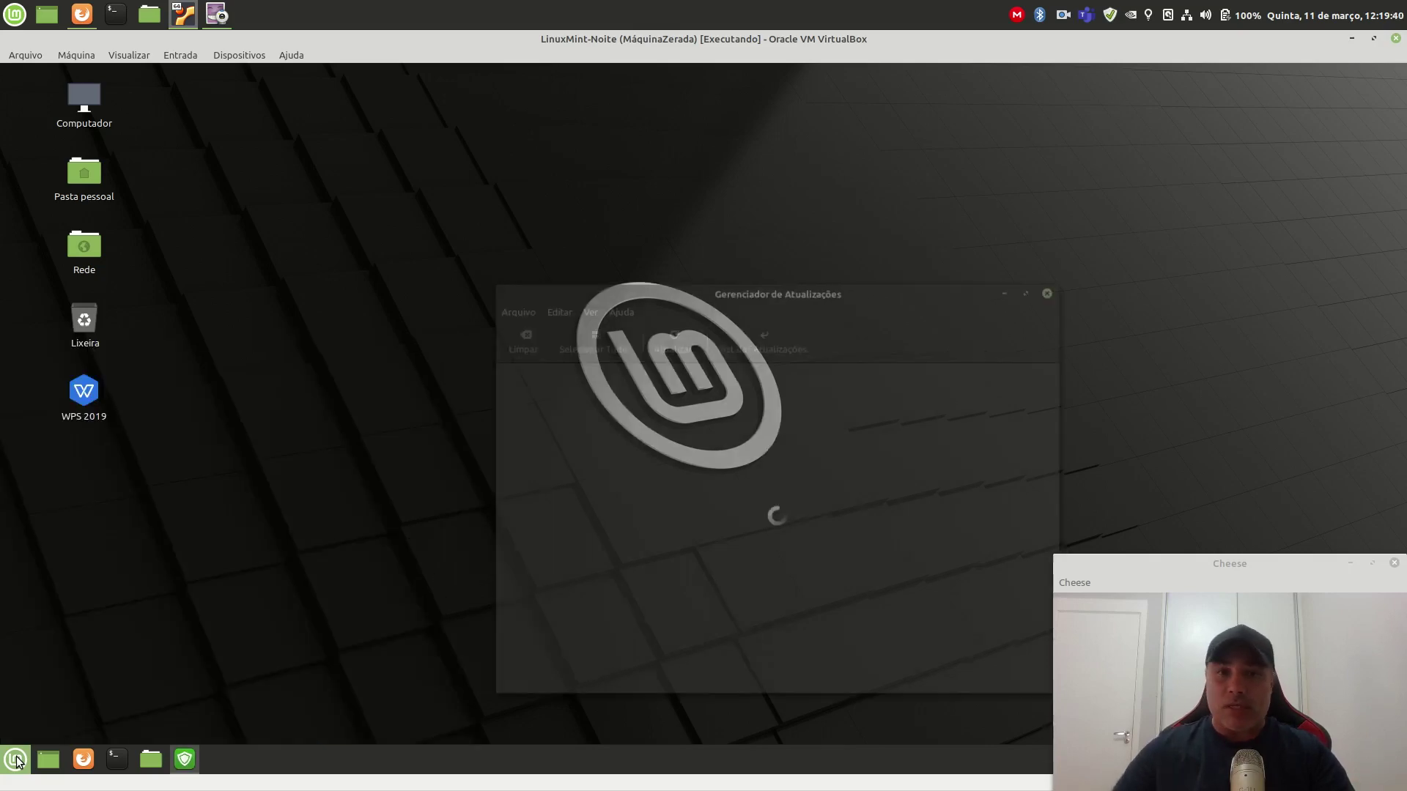
left_click_drag(833, 299, 1163, 109)
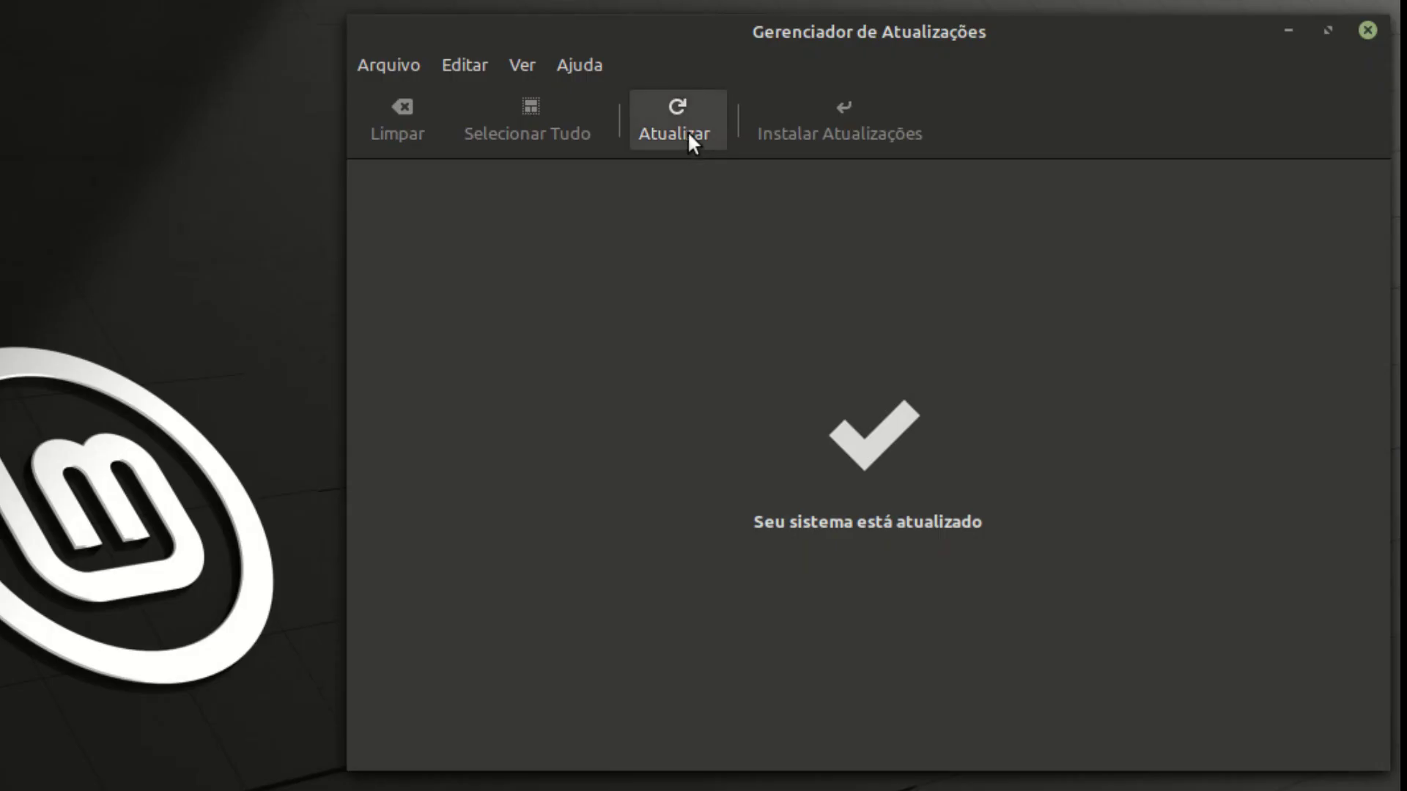
left_click(687, 131)
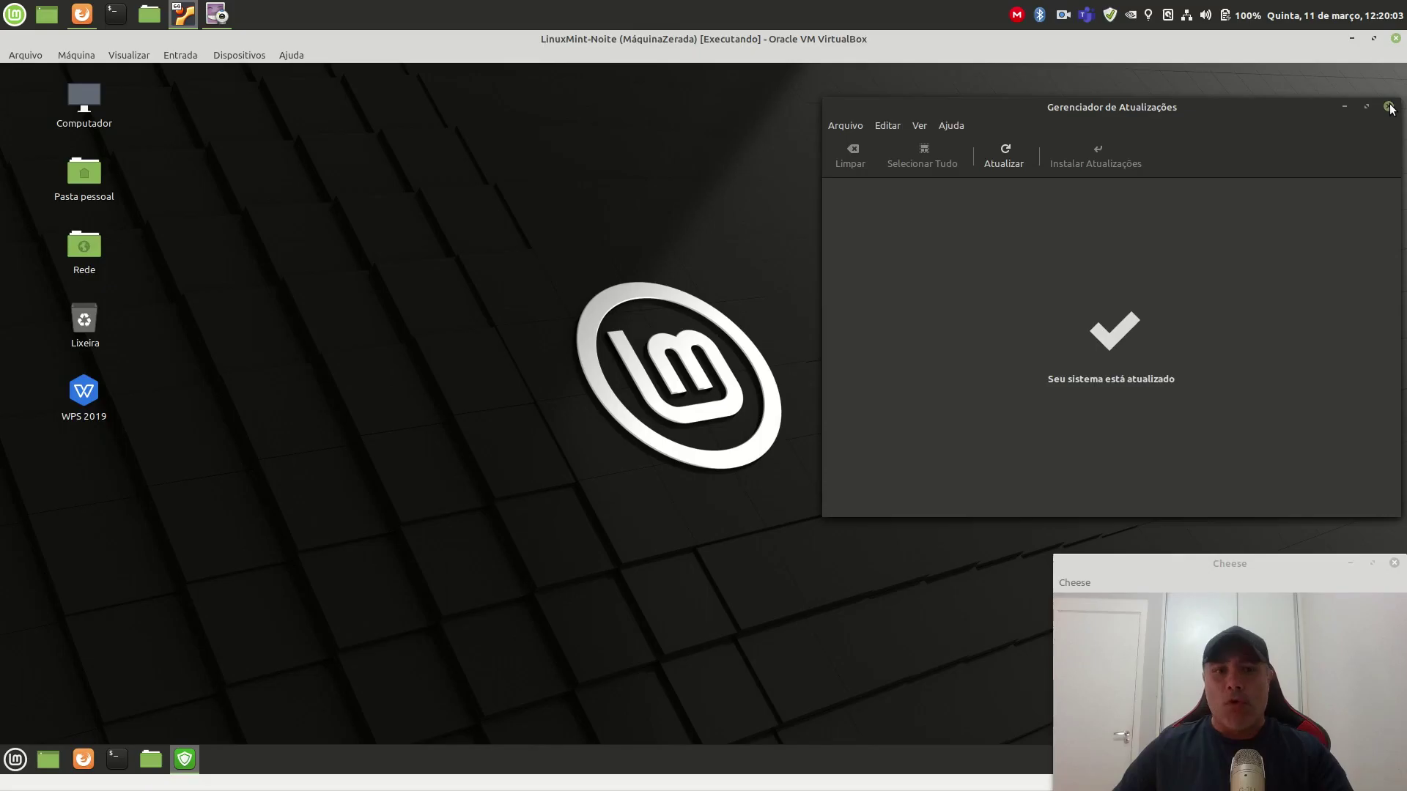
left_click(1368, 29)
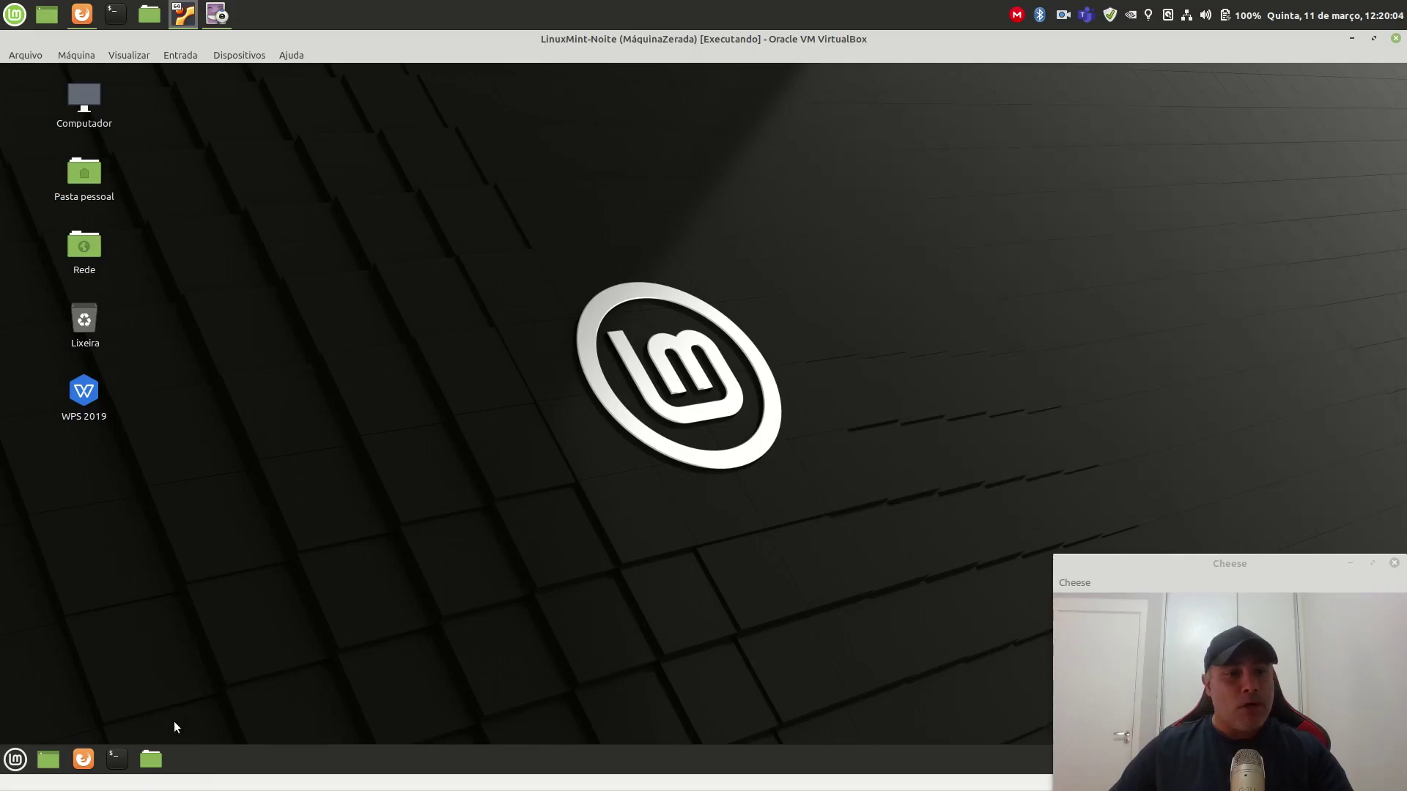
Step: Open CiscoPacketTracer-8.0.0-linux.deb from the Downloads folder in the GDebi installer
left_click(151, 759)
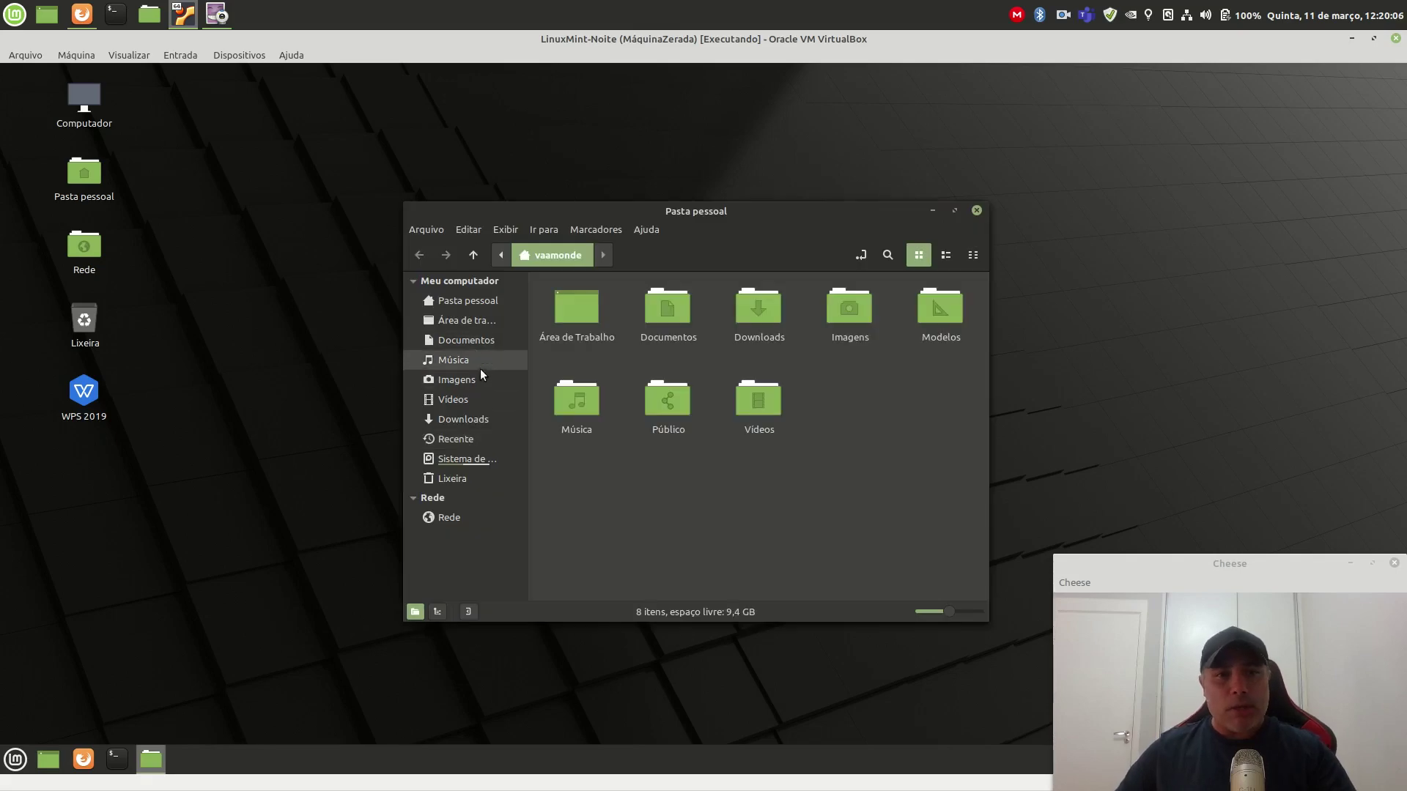
left_click(473, 418)
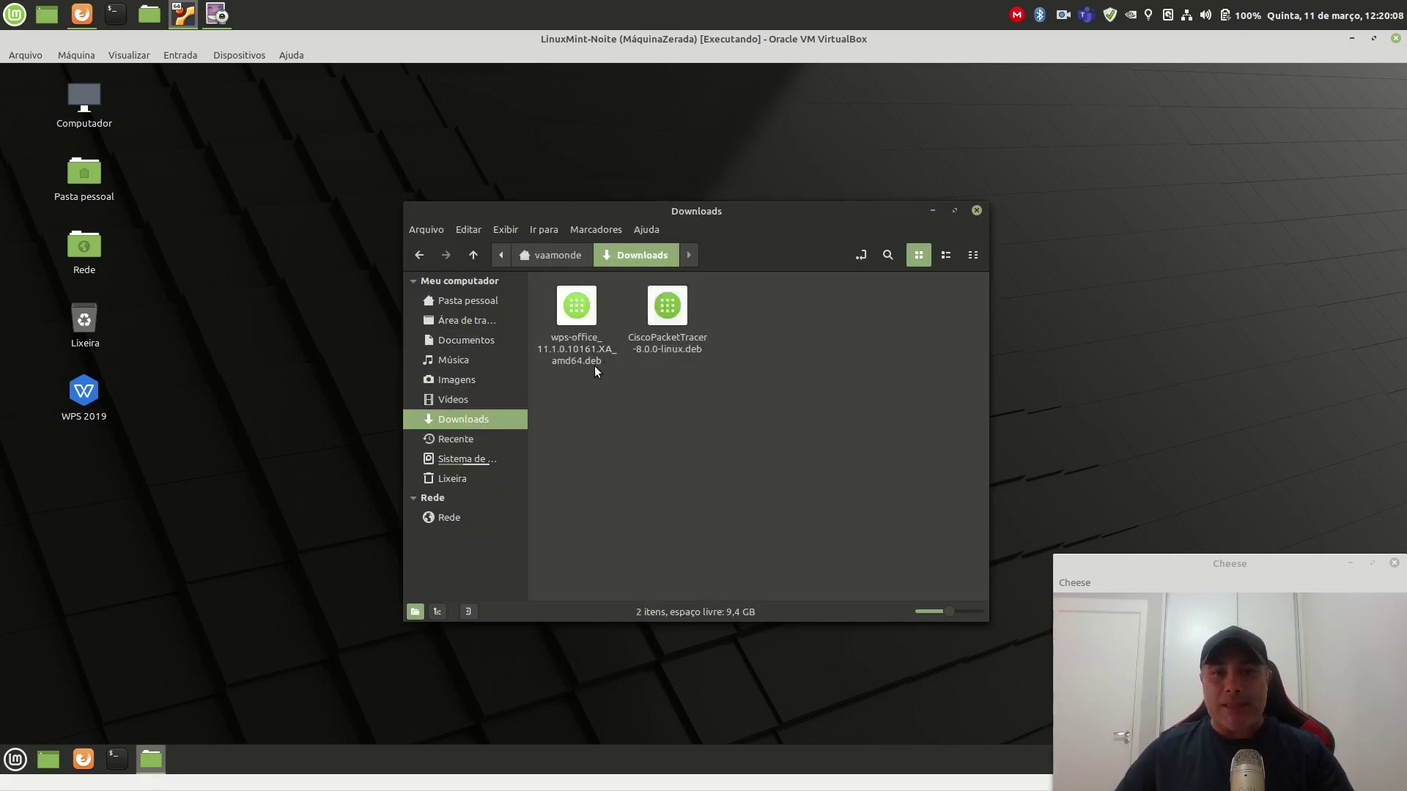
left_click(662, 315)
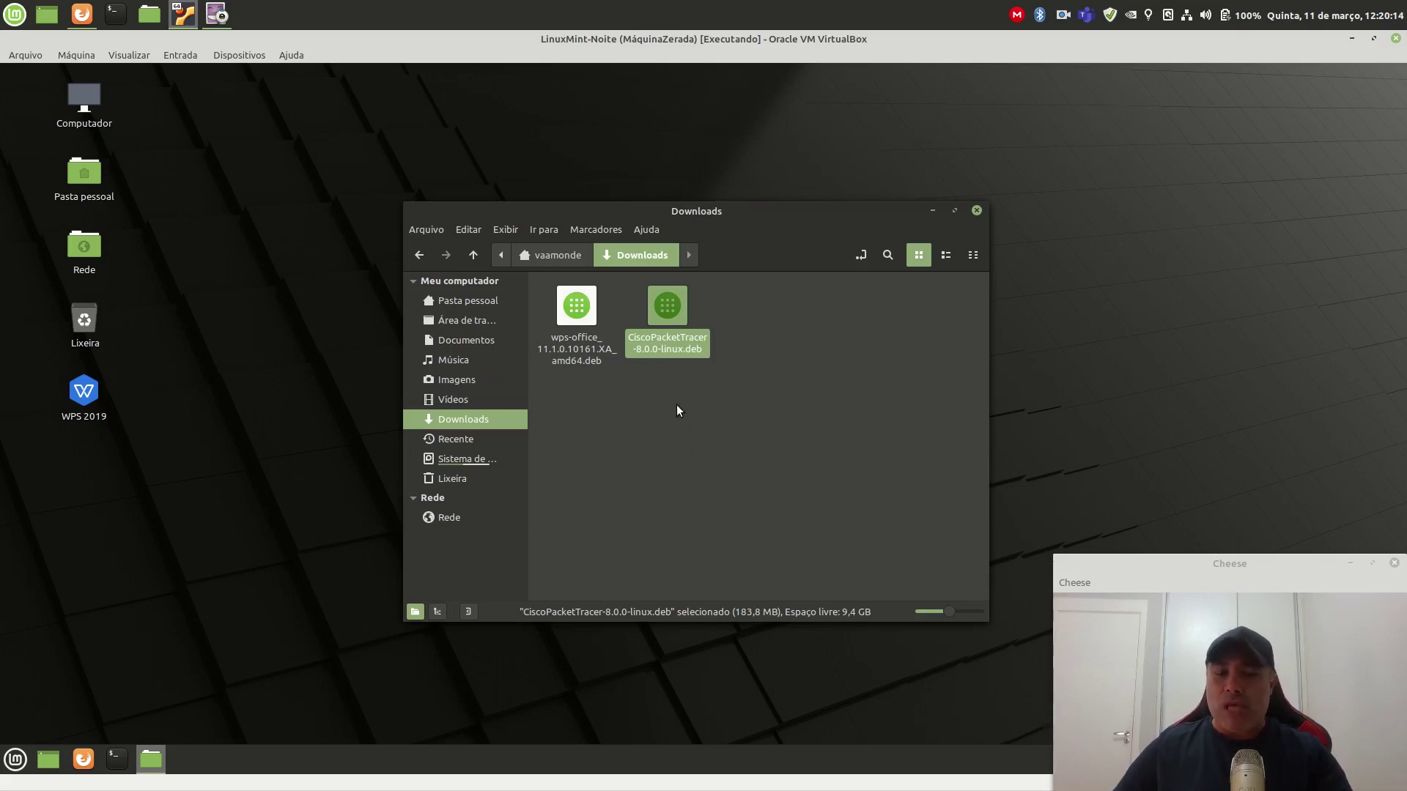
double_click(668, 313)
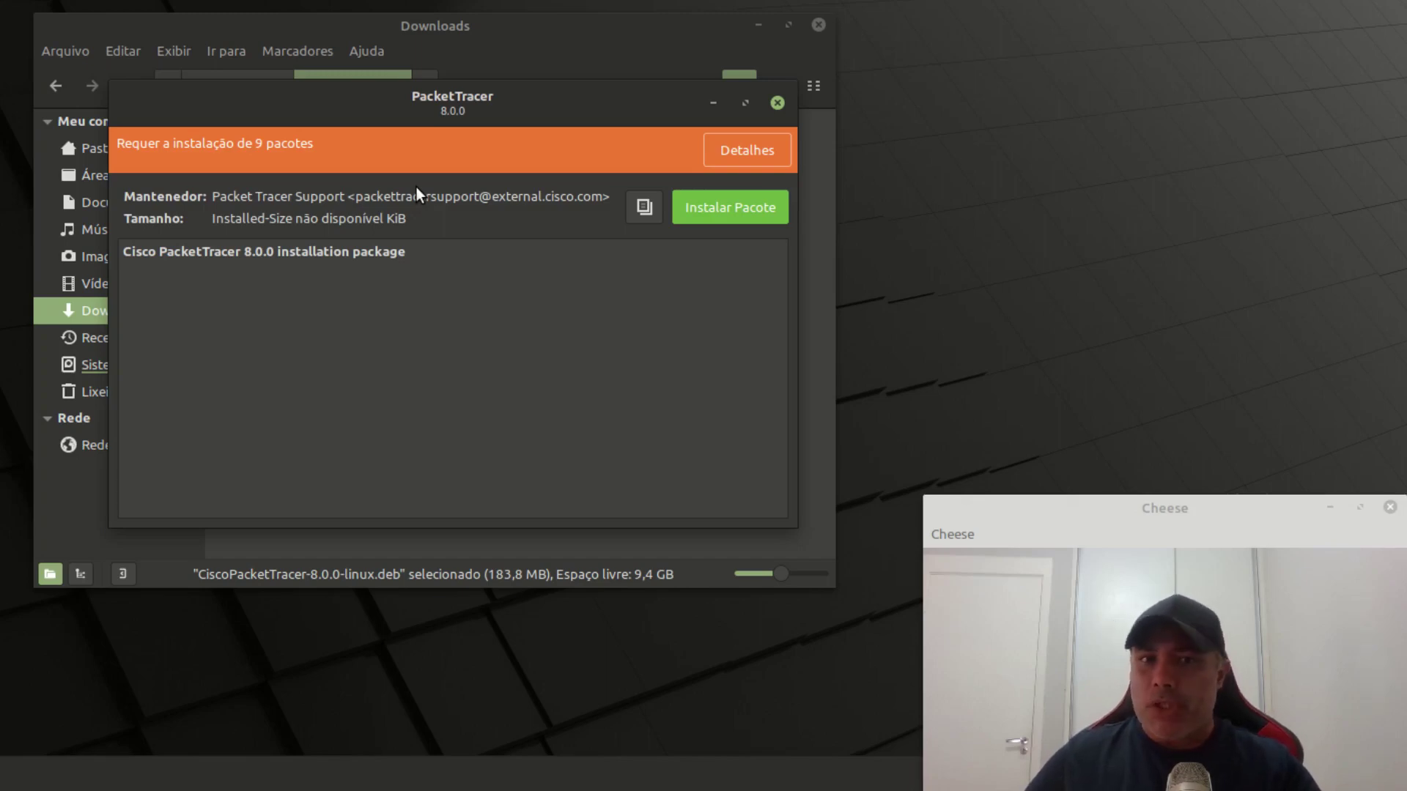
Step: Review the 9 required extra packages and start installing the Packet Tracer package
left_click(750, 158)
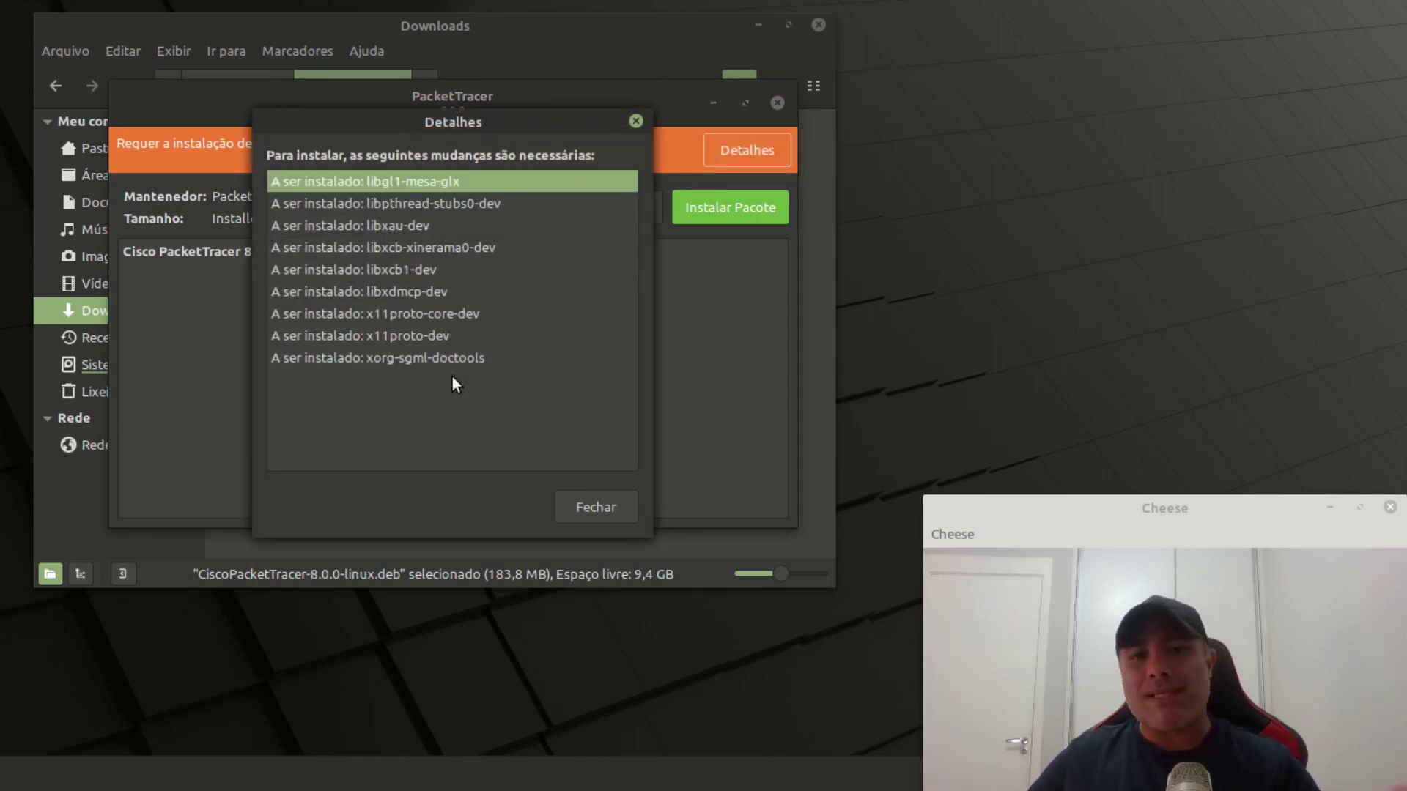
left_click(595, 508)
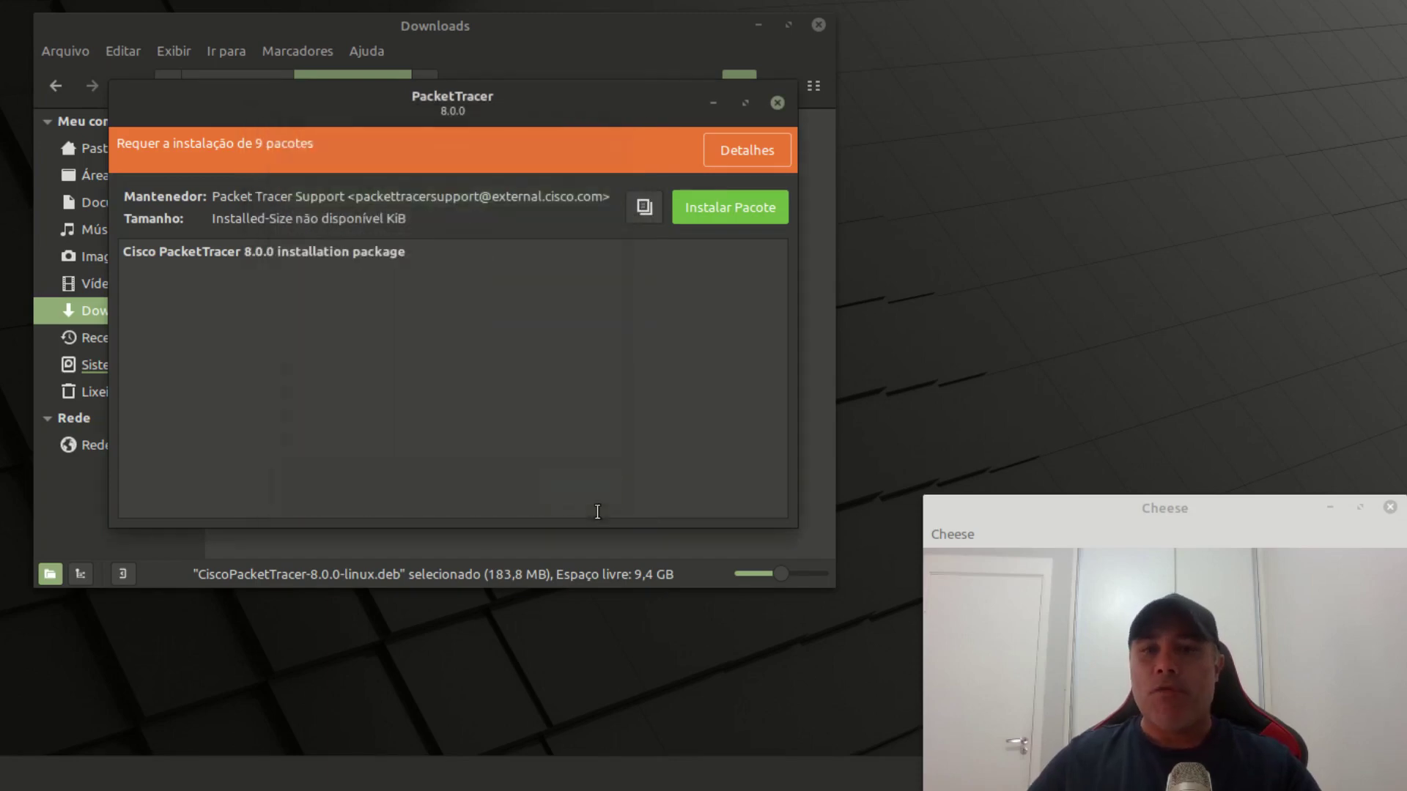
left_click(733, 210)
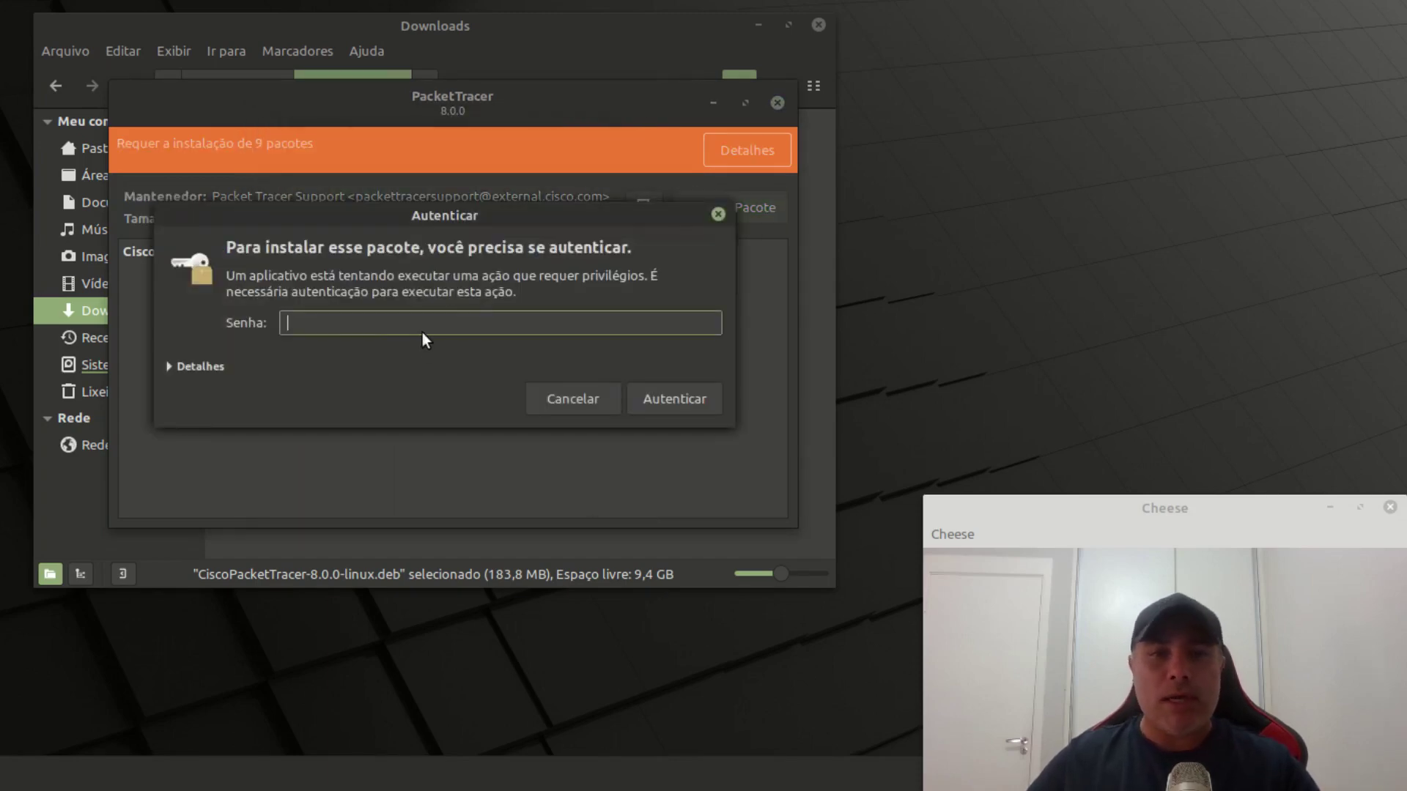
Step: Authorise with the account password, accept the extra dependency packages, and show installation details
type("***")
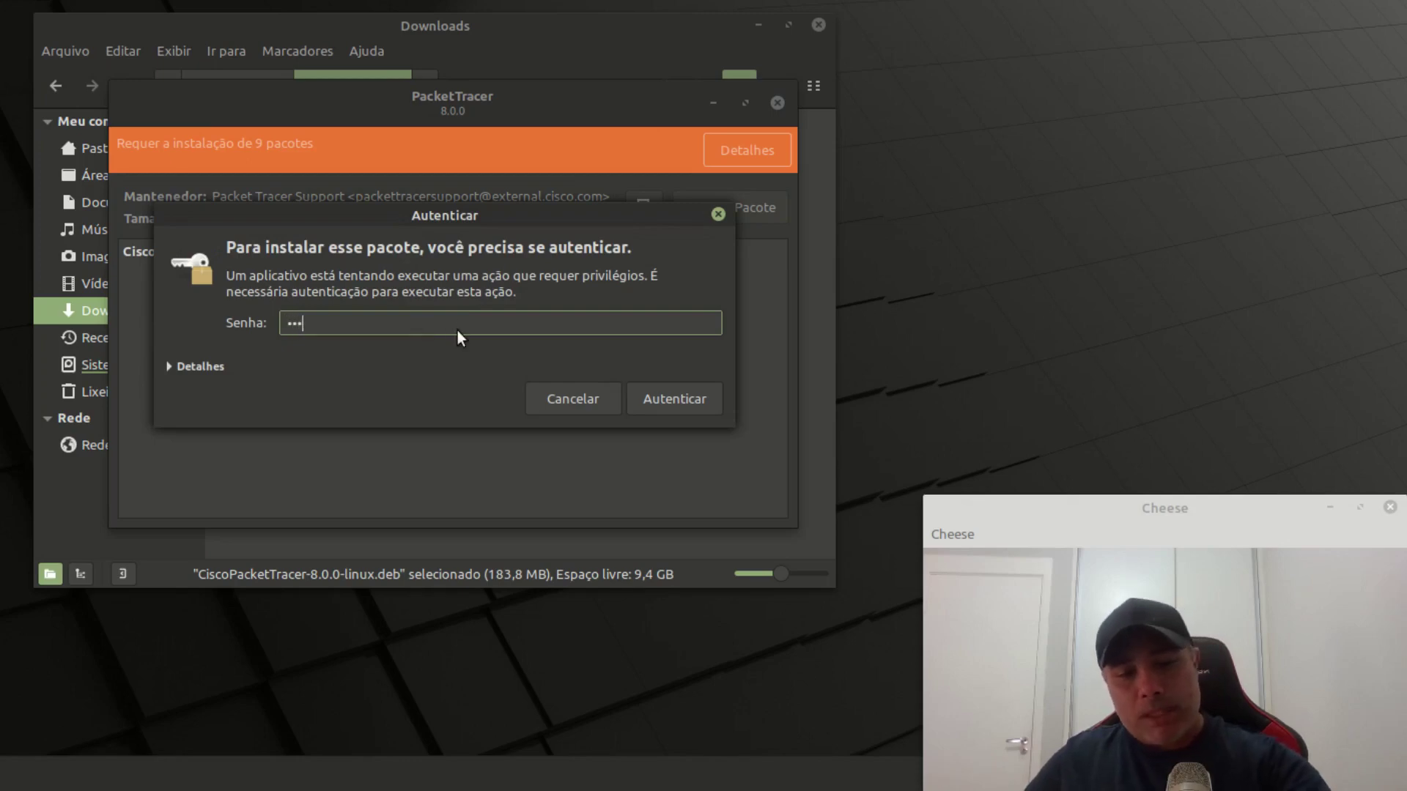
type("******")
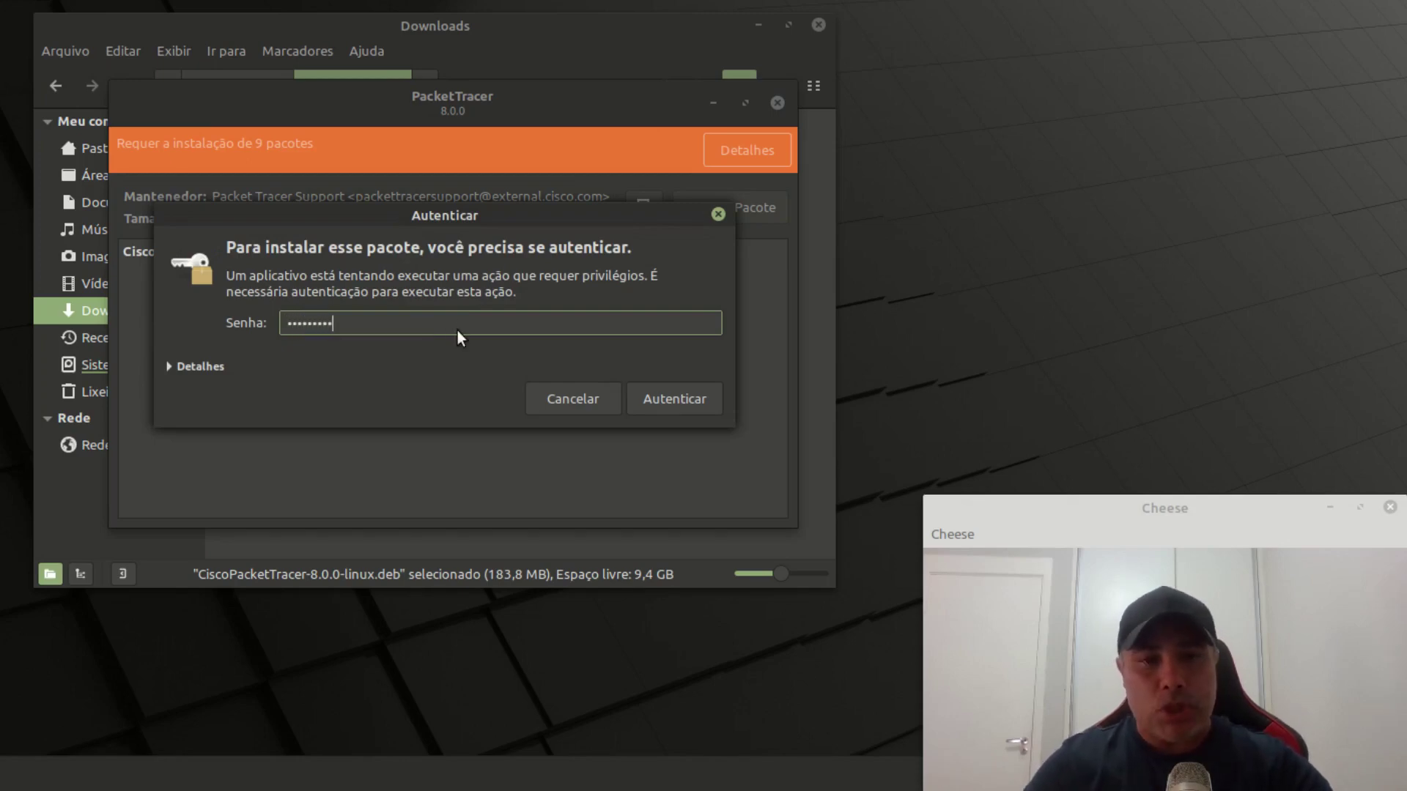
left_click(675, 404)
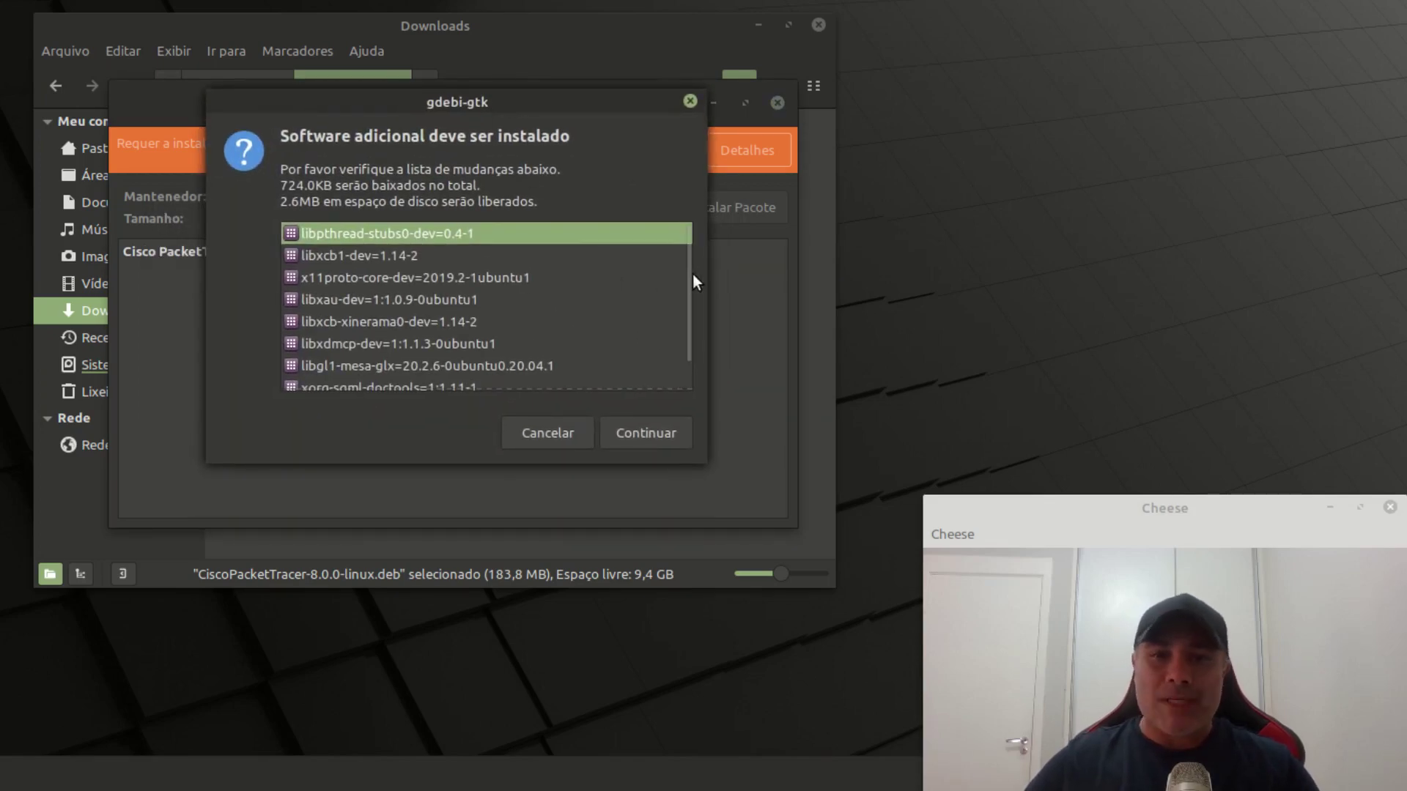
scroll(684, 327, "down", 1)
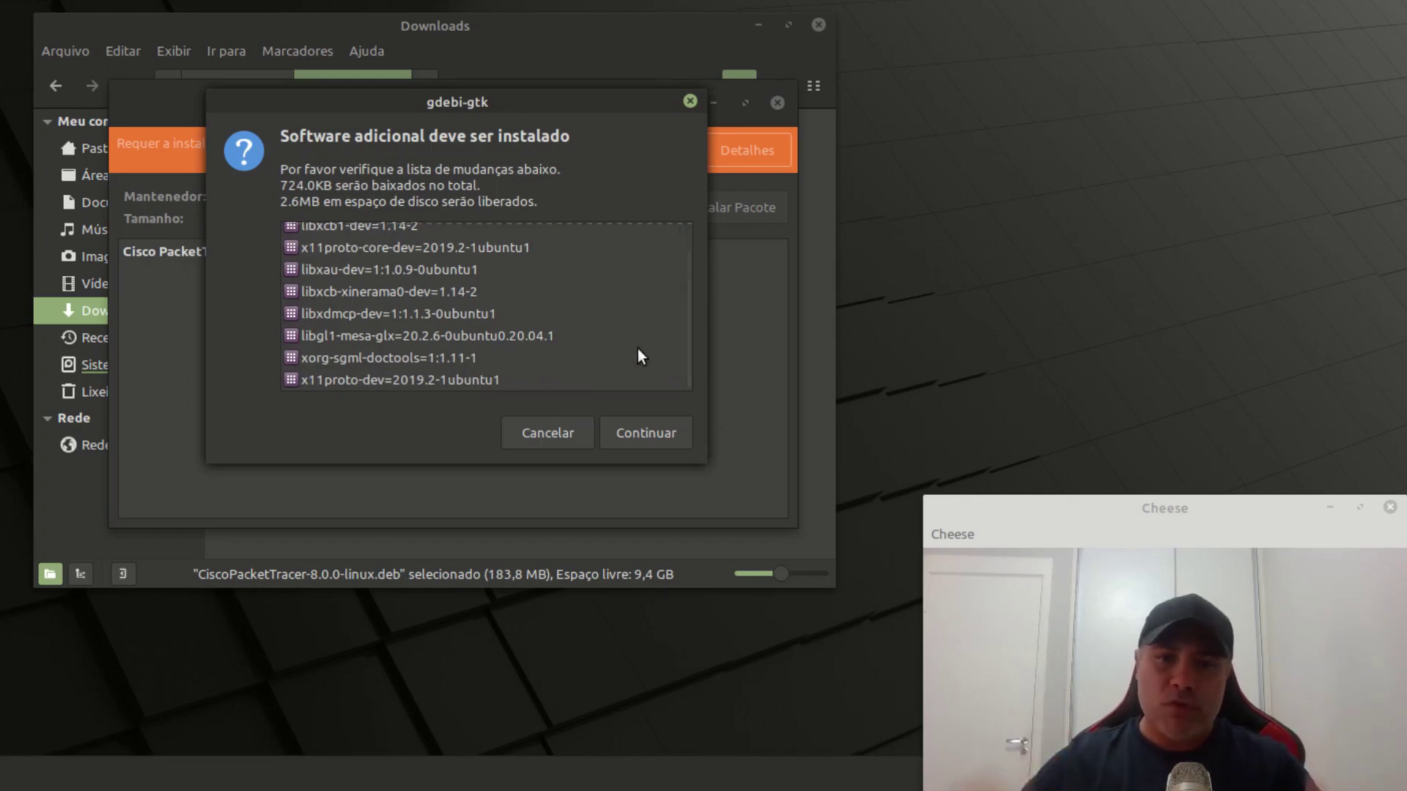
left_click(656, 436)
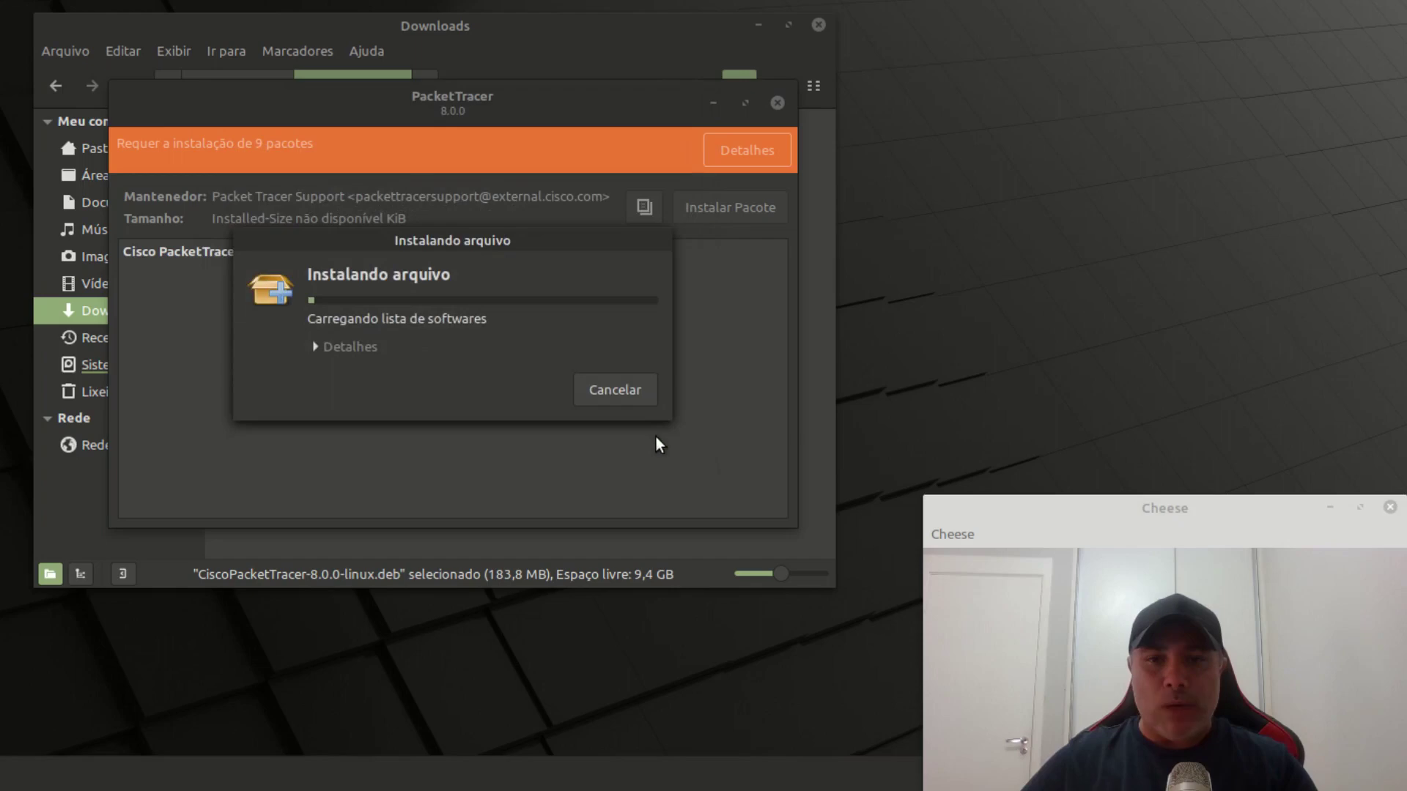
left_click(355, 349)
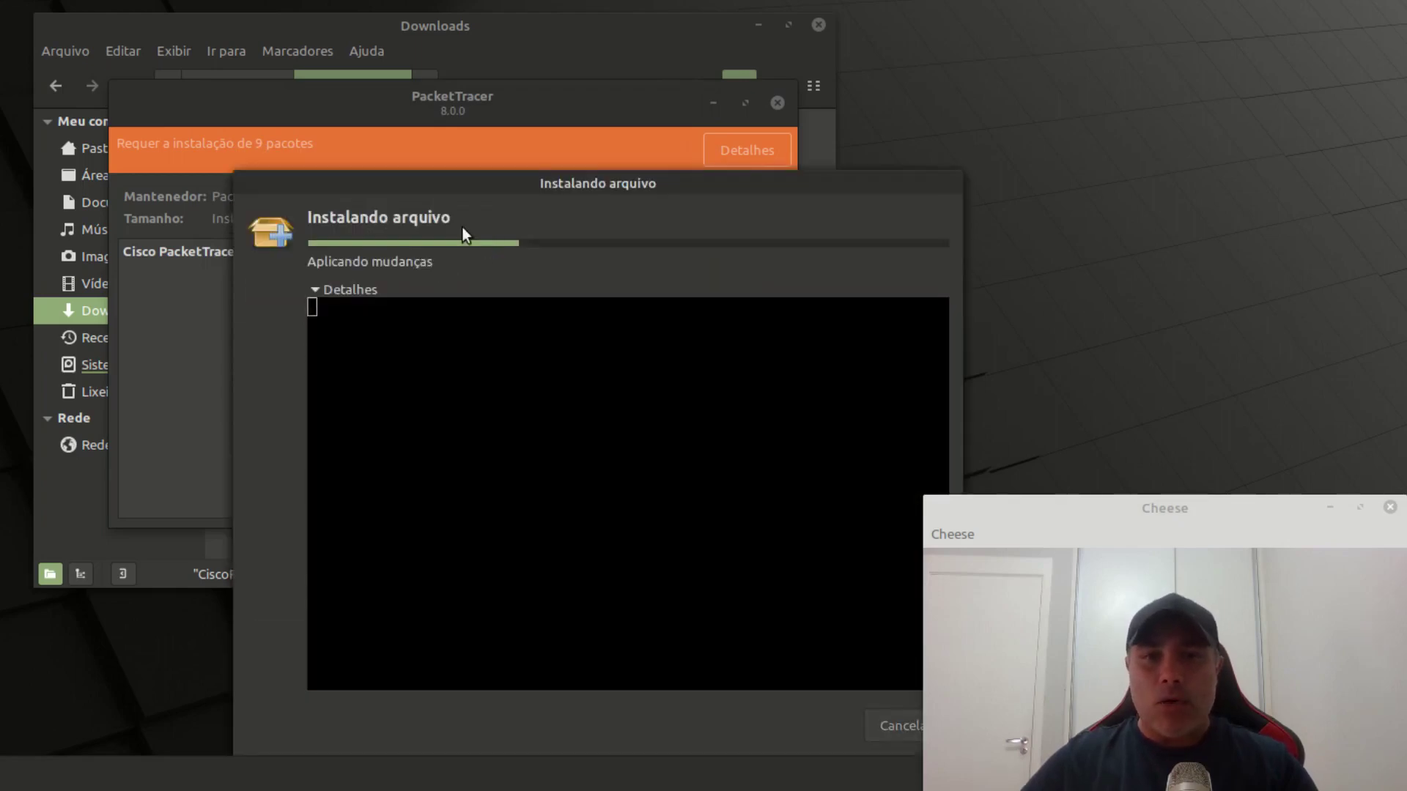
left_click_drag(496, 182, 352, 77)
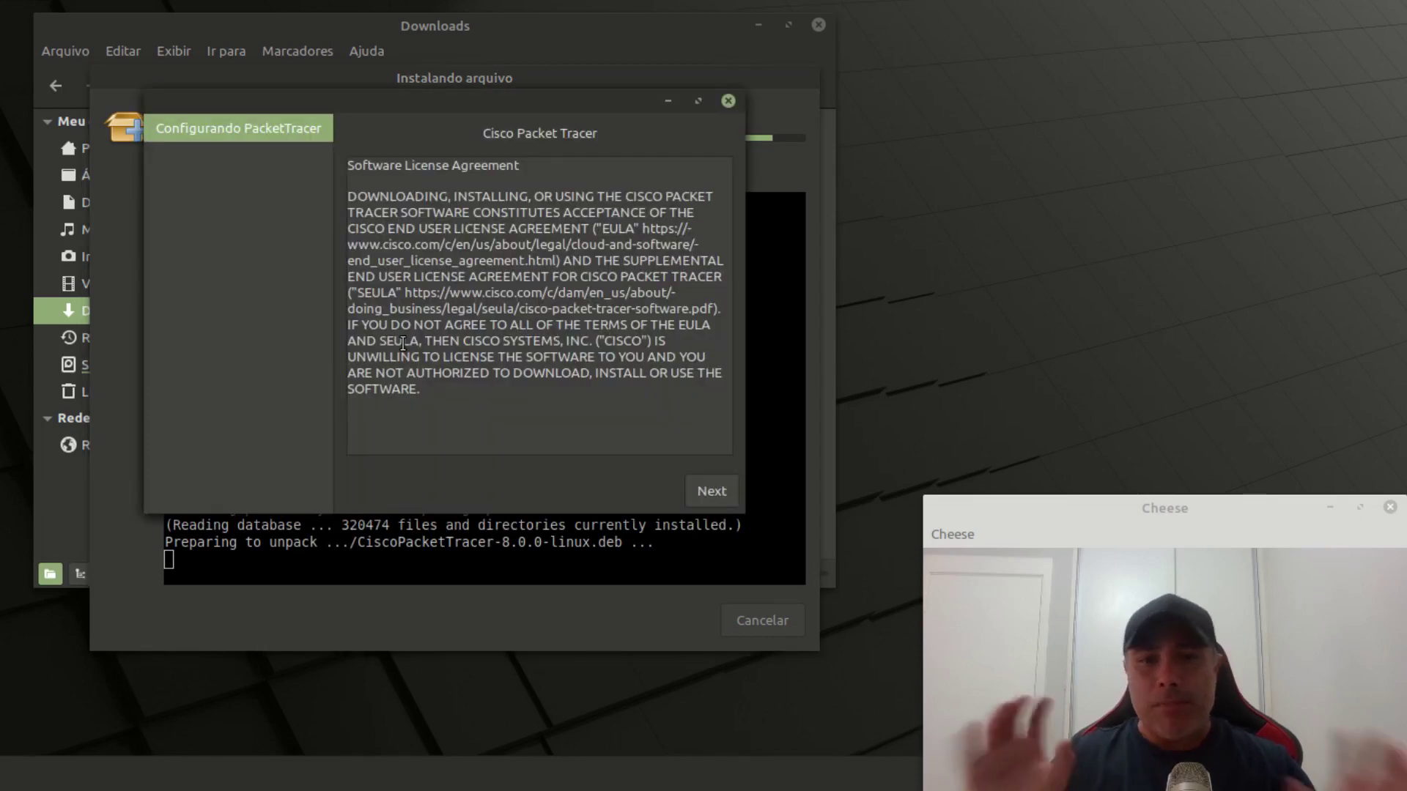
Step: Accept the Cisco EULA terms and continue so the Packet Tracer 8.0.0 installation completes
left_click_drag(500, 99, 529, 122)
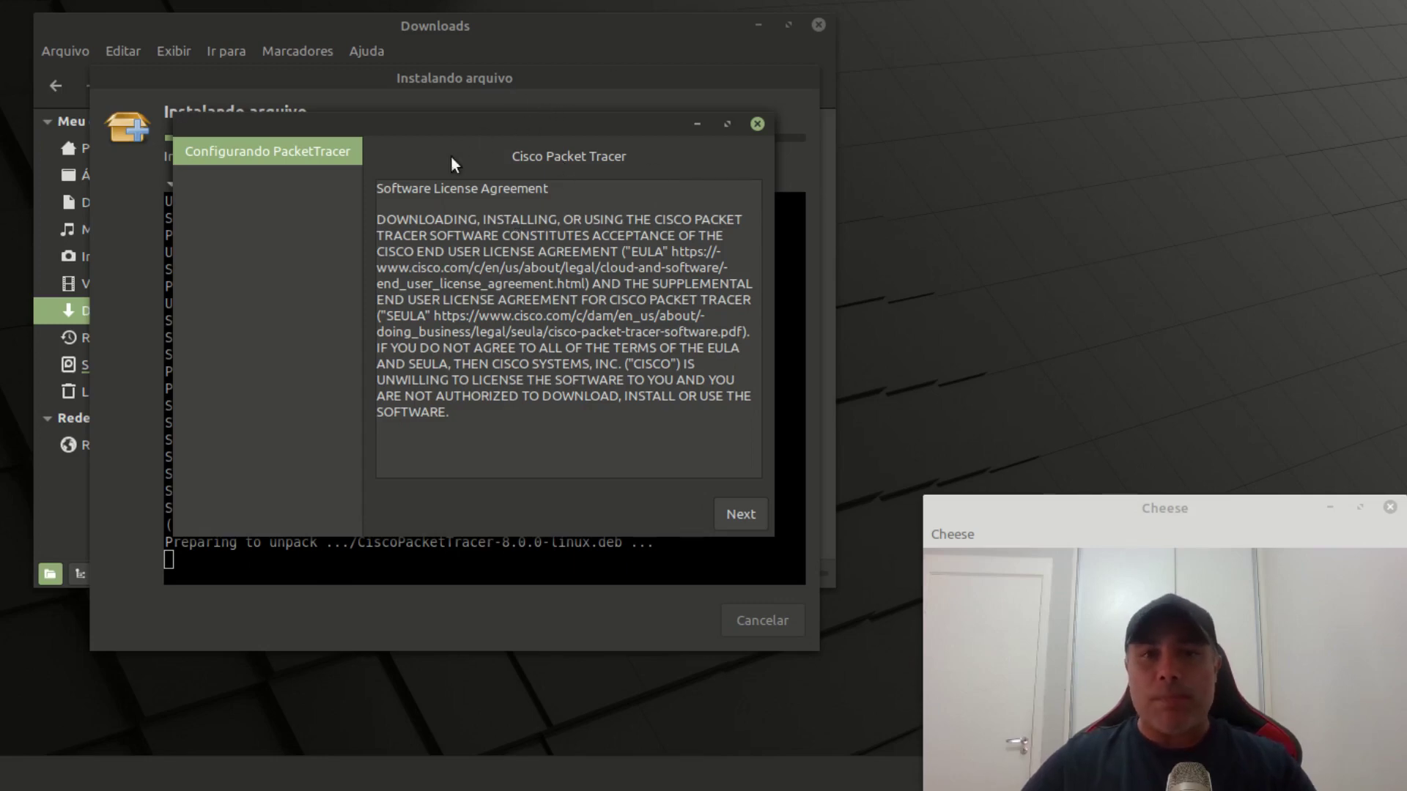
left_click(746, 521)
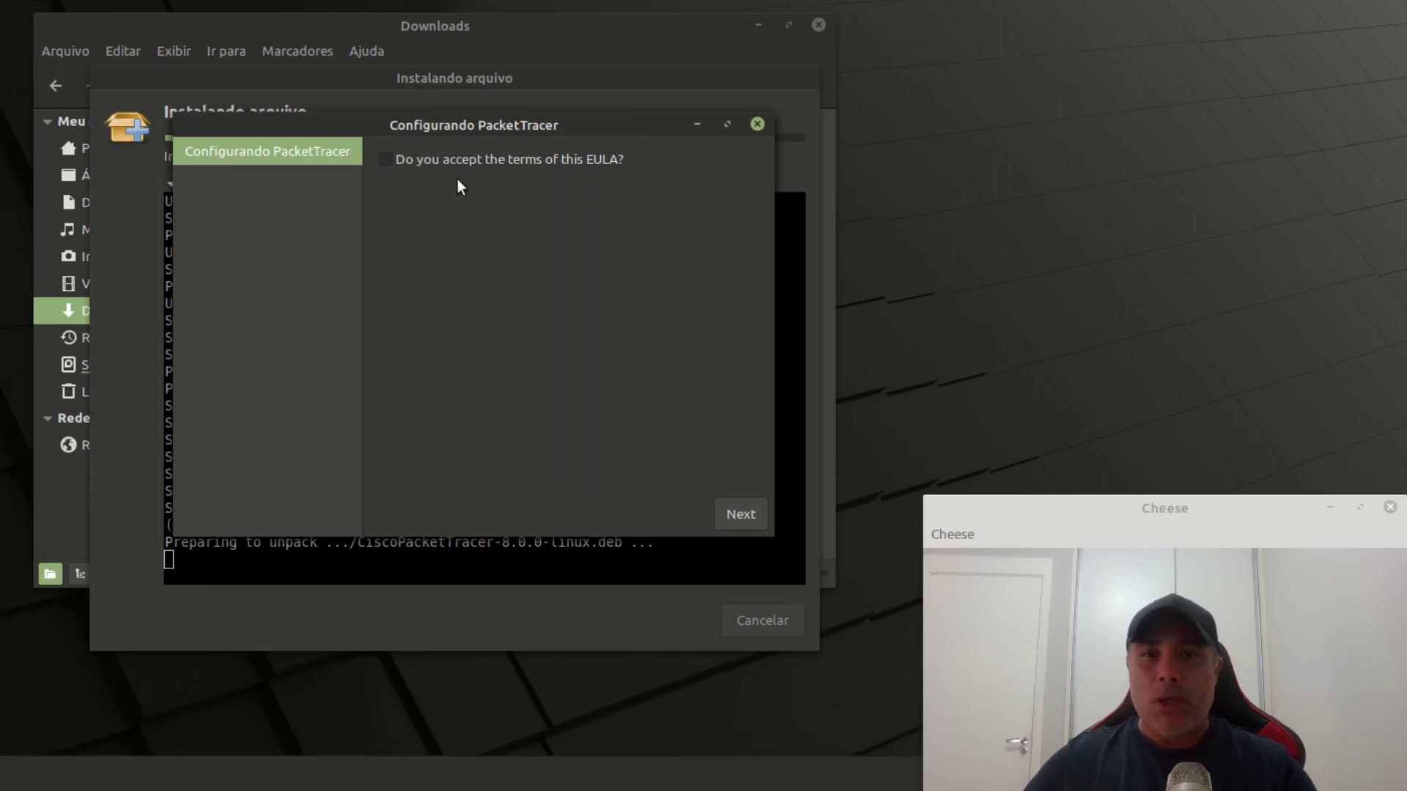
left_click(434, 160)
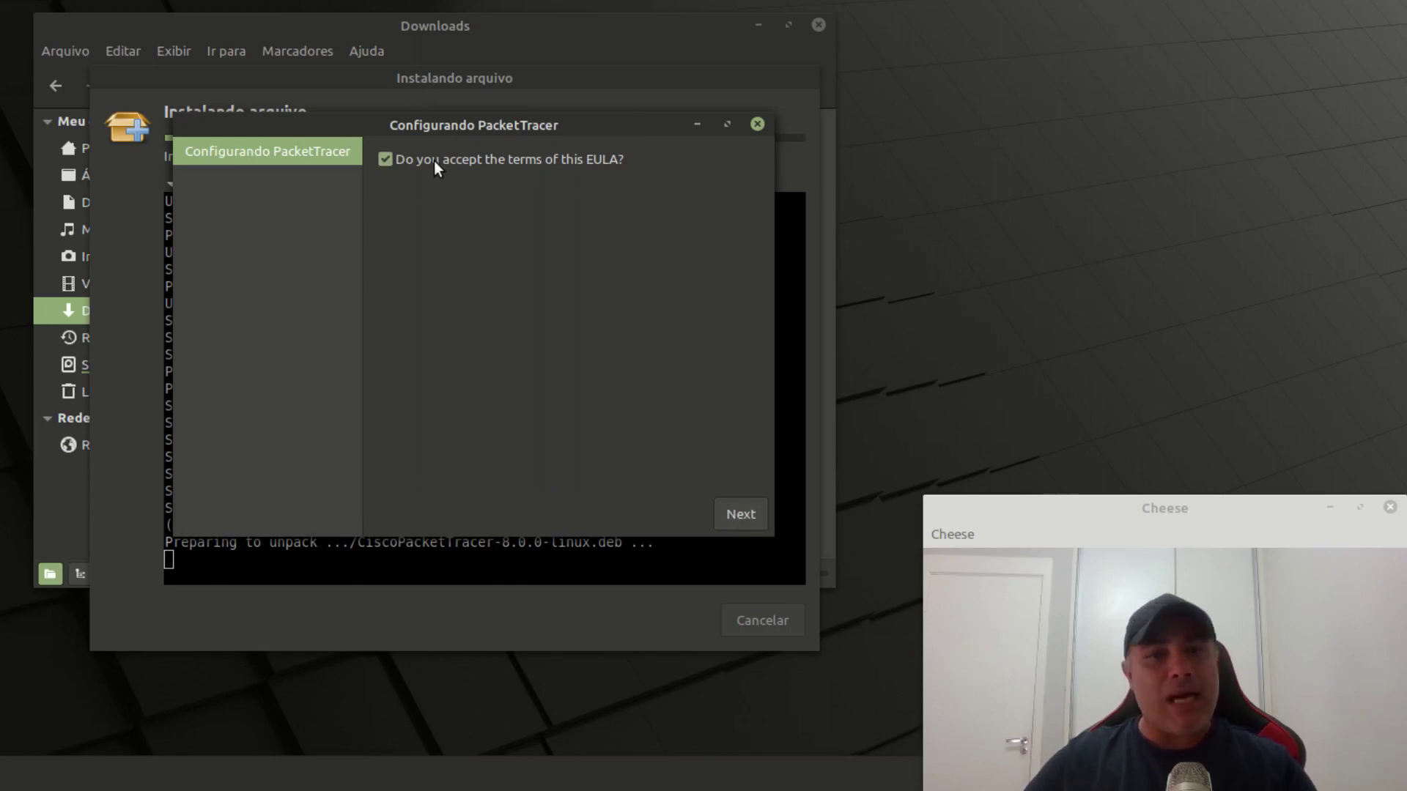
left_click(745, 516)
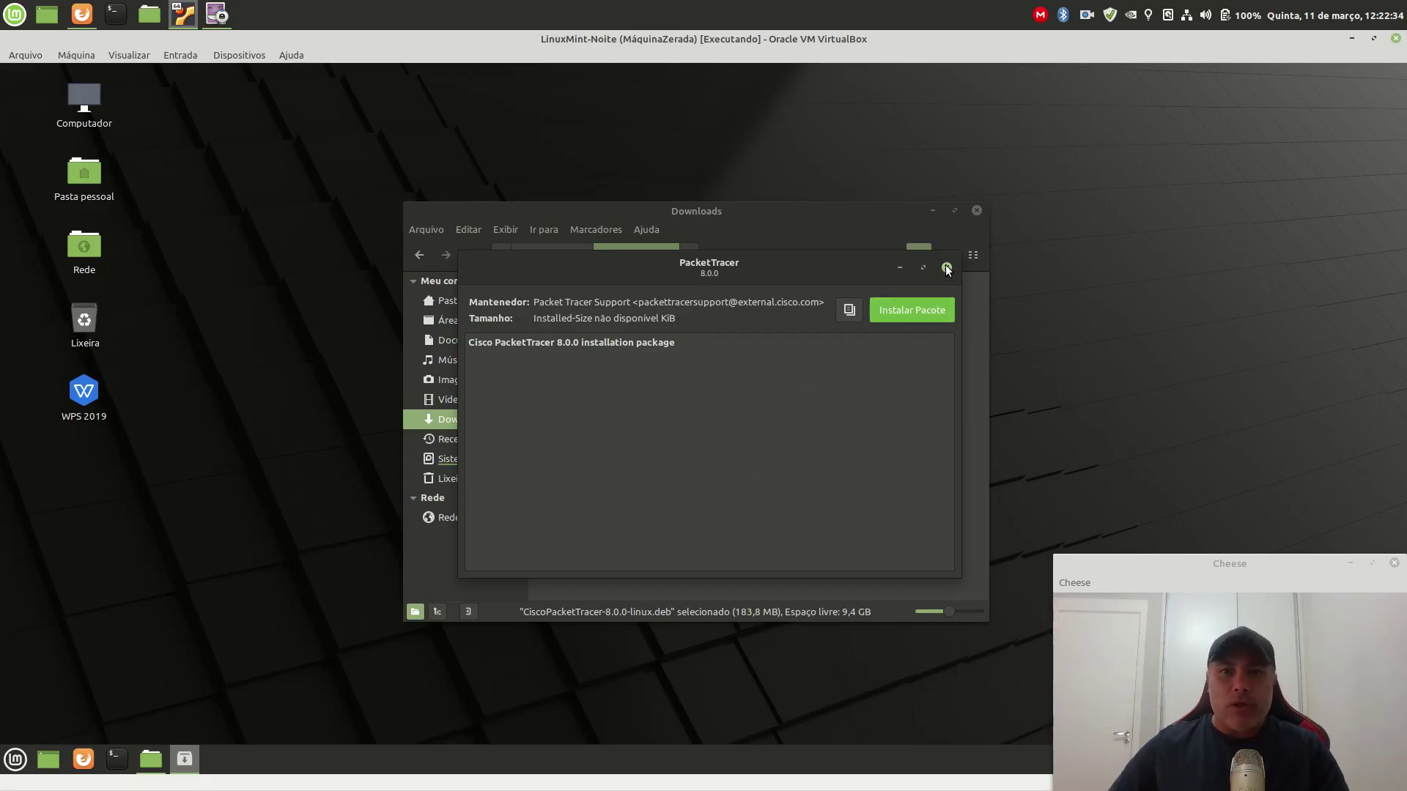
Step: Close the package and Downloads windows, then add a Packet Tracer 8.0.0 desktop shortcut via a 'cisco' menu search
left_click(946, 268)
left_click(977, 210)
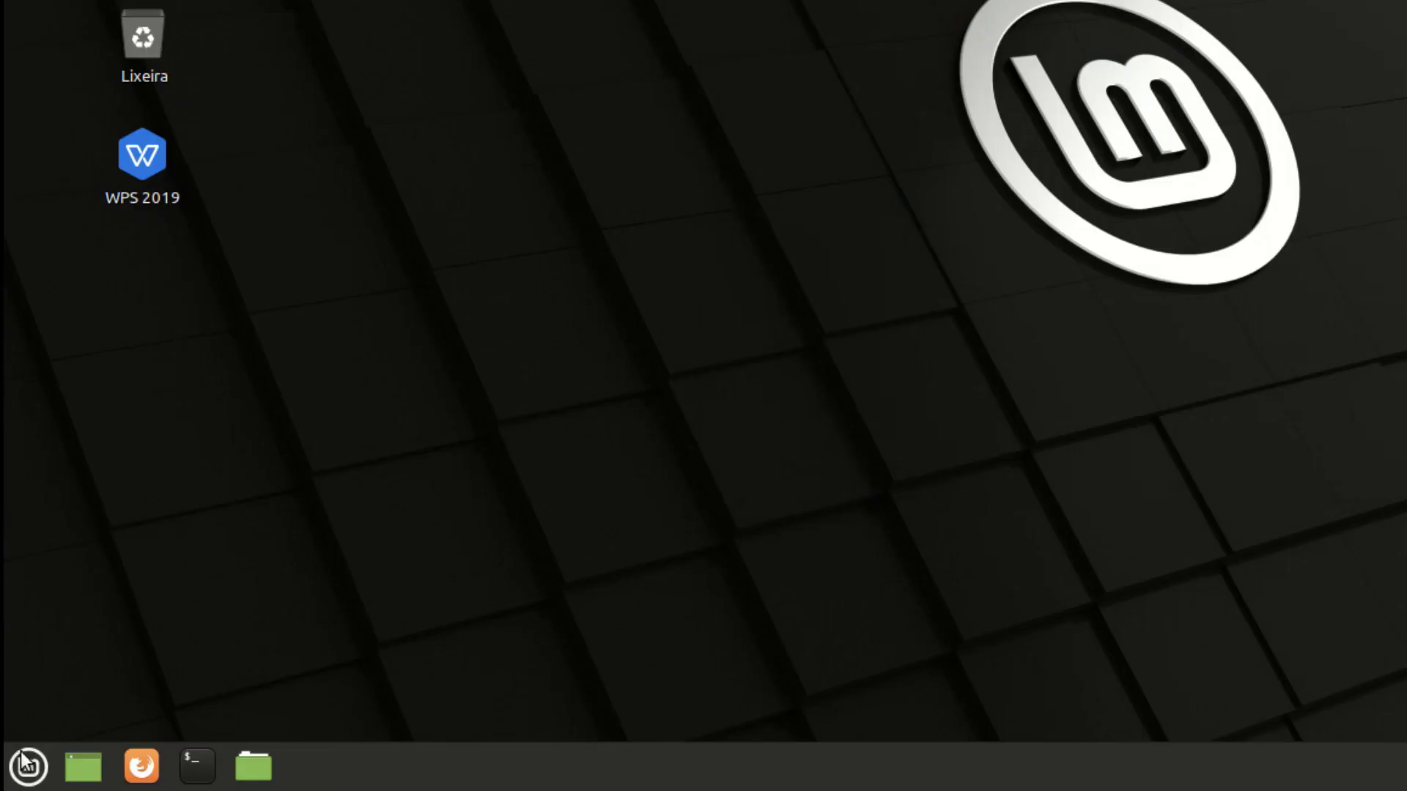
left_click(30, 767)
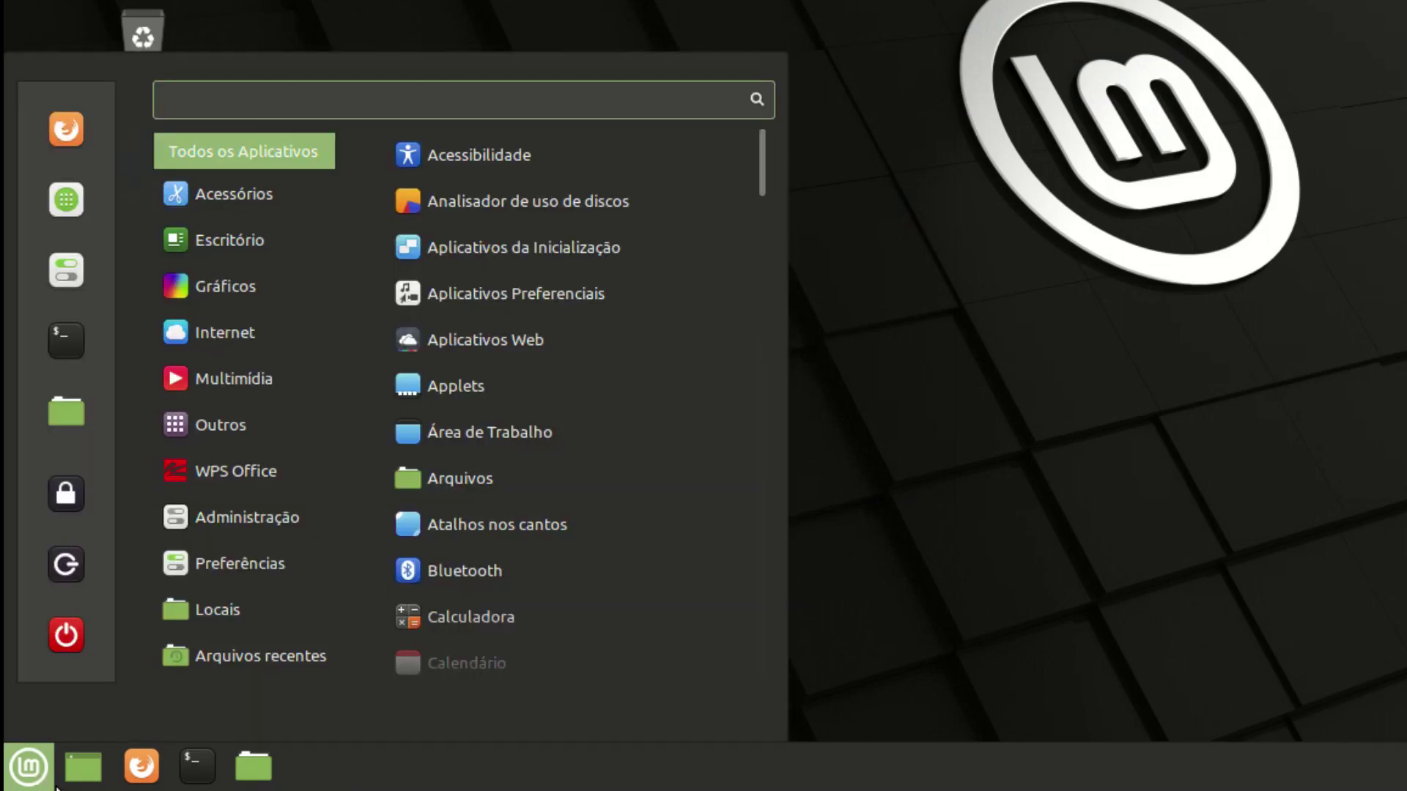
type("cisco")
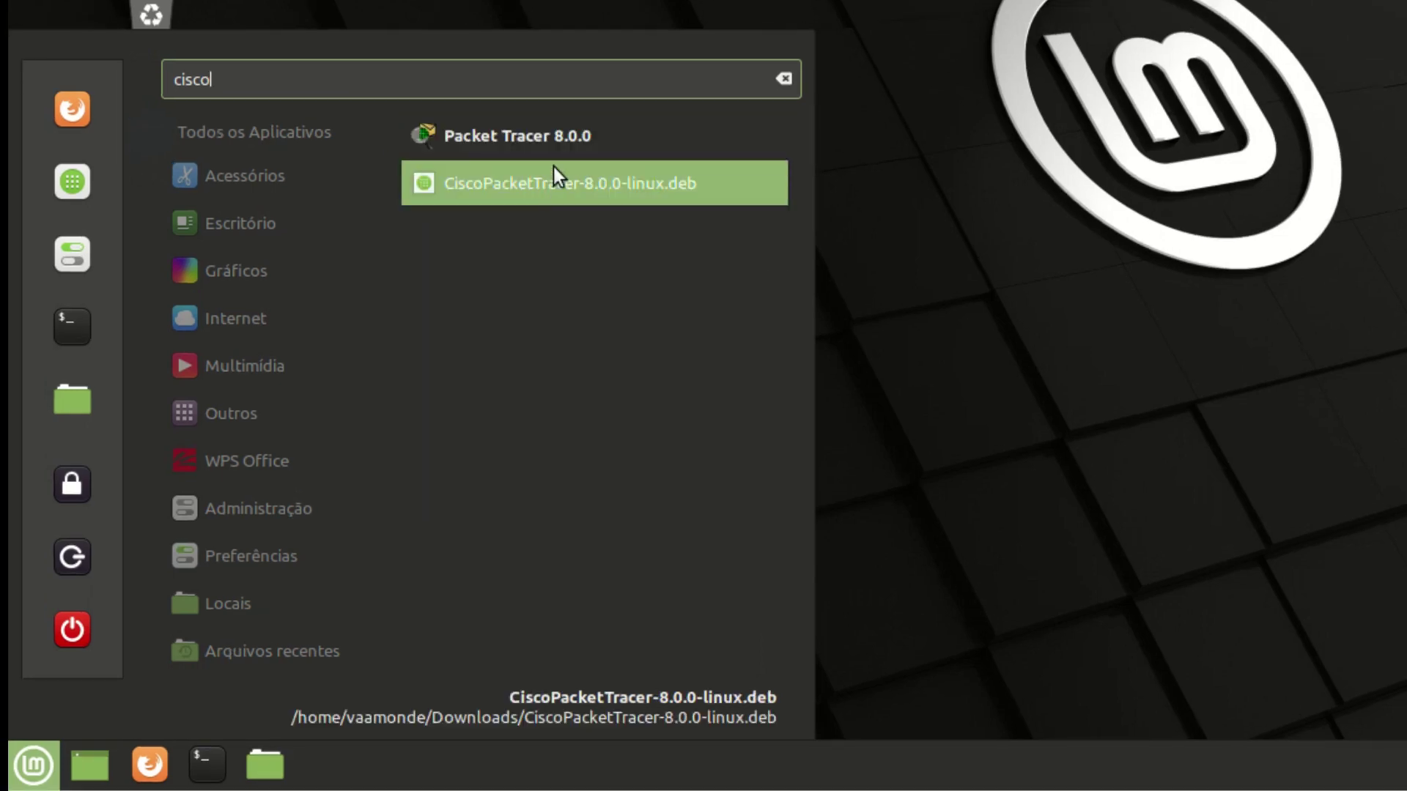
right_click(535, 134)
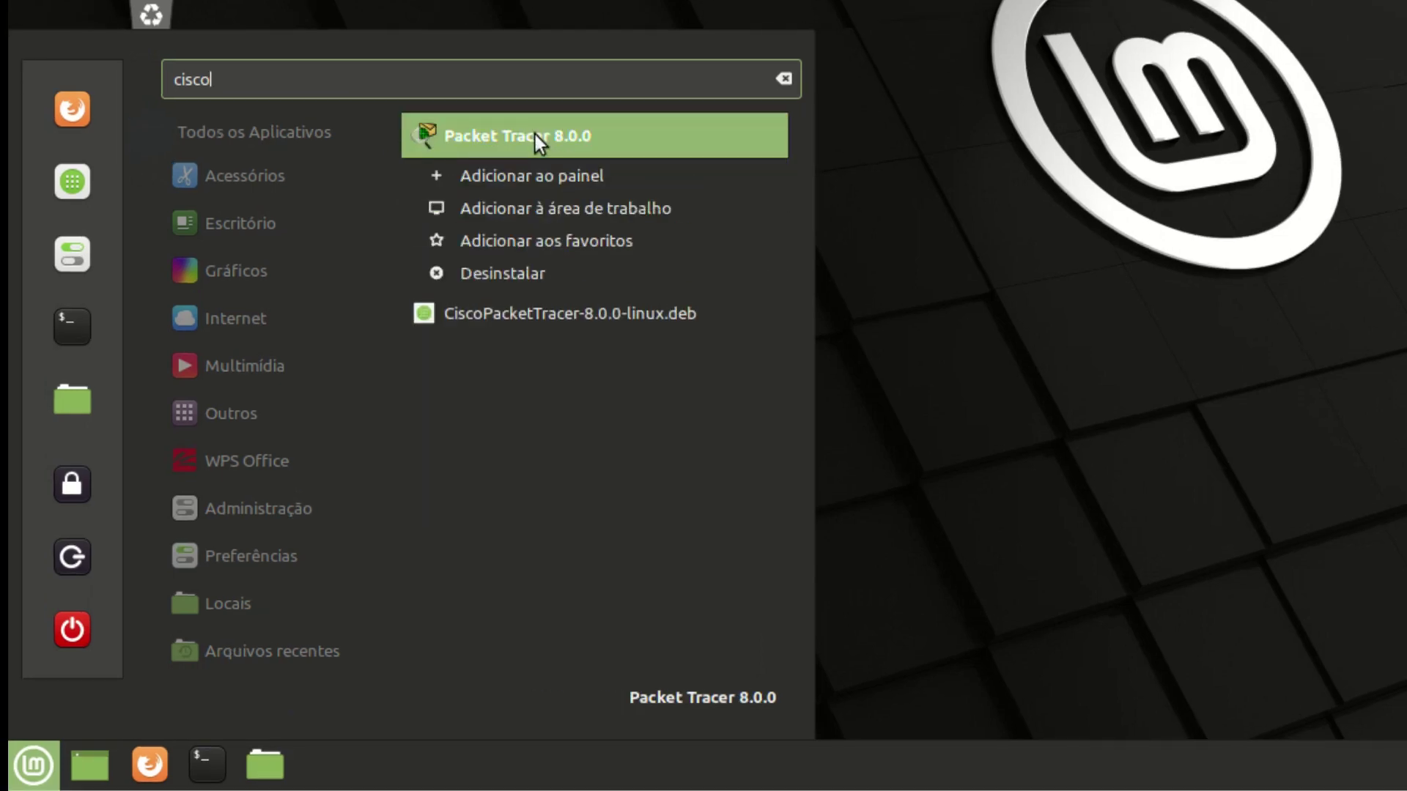
left_click(588, 216)
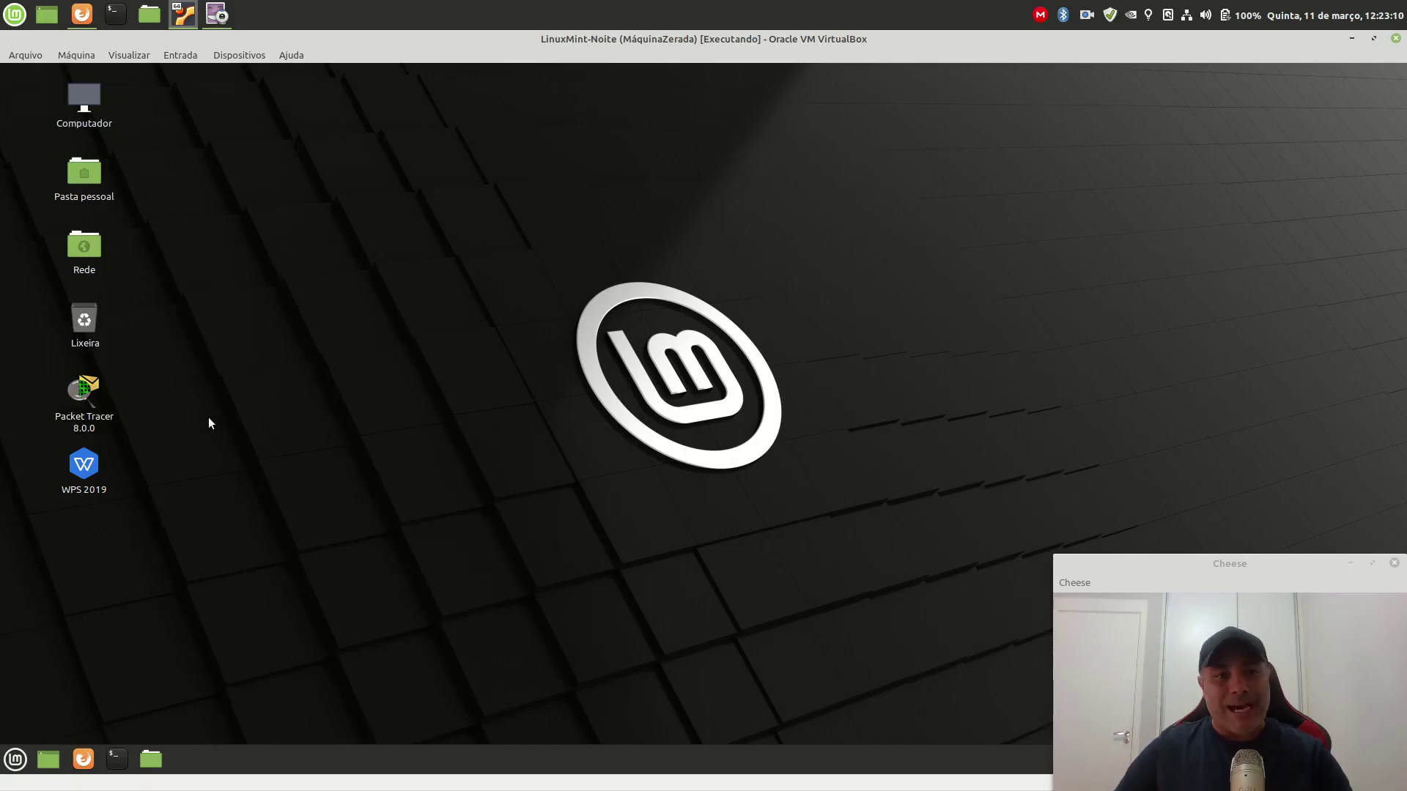
Step: Launch Packet Tracer from its desktop icon and accept running it multi-user at startup
double_click(84, 399)
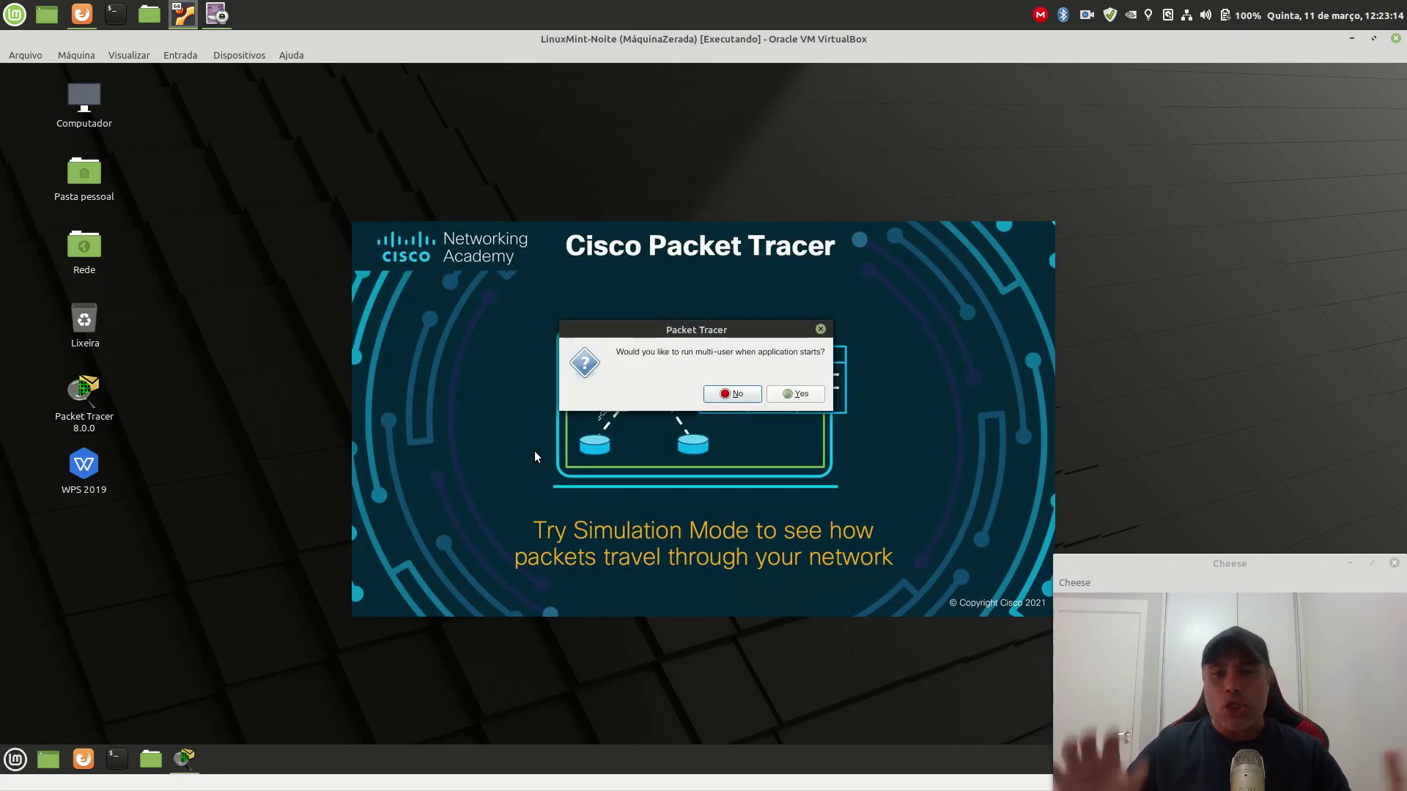
left_click_drag(714, 332, 693, 360)
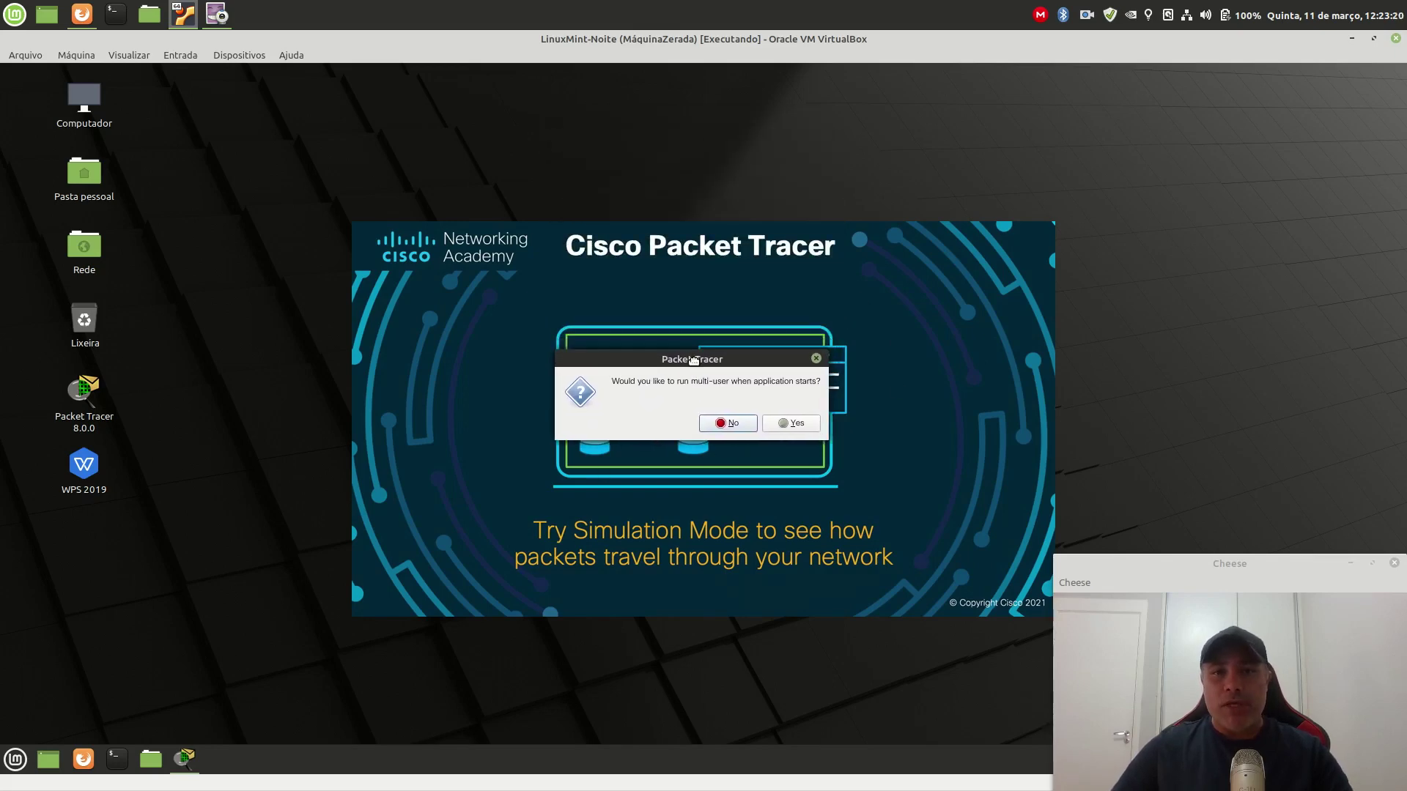
left_click(790, 426)
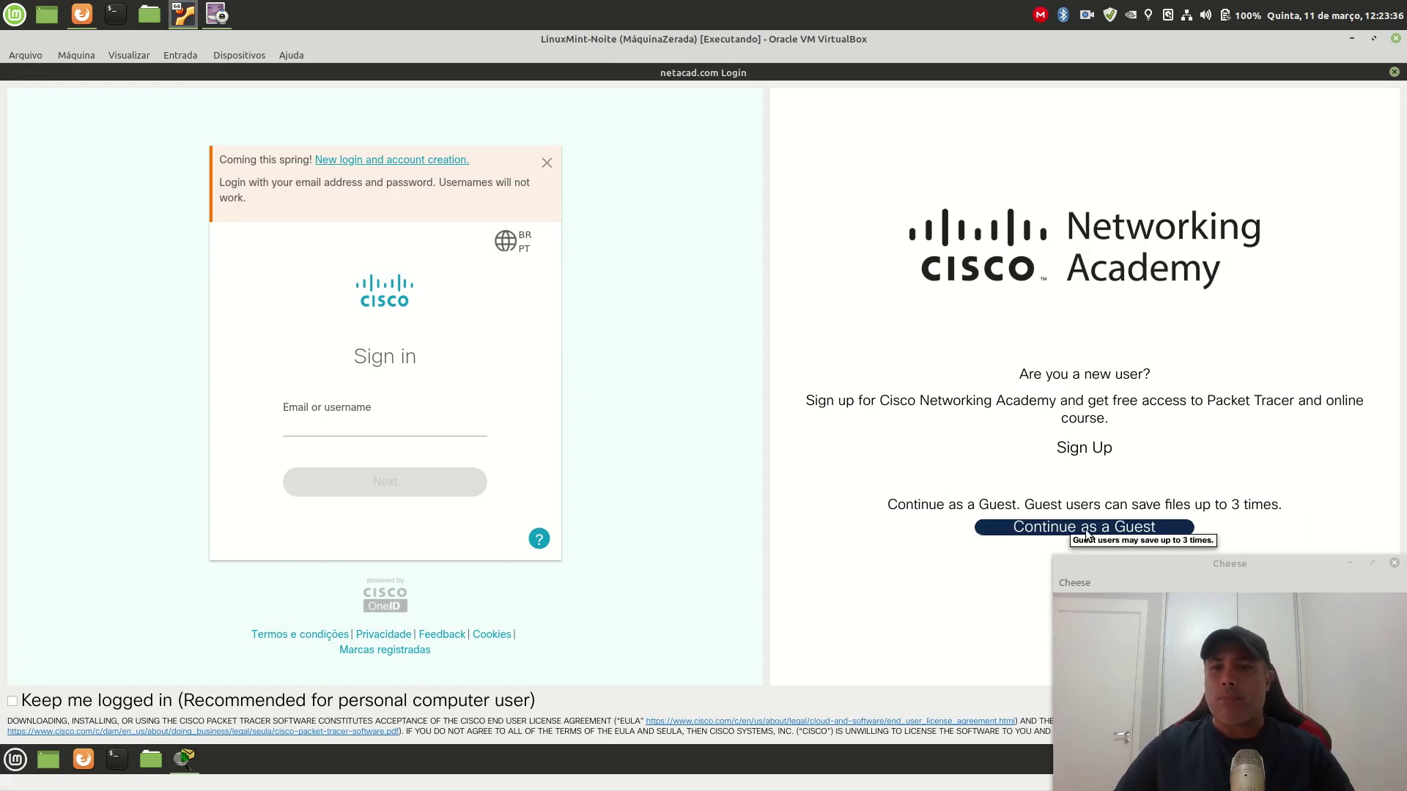
Step: Log in with the account e-mail and show the End Devices category
left_click(365, 415)
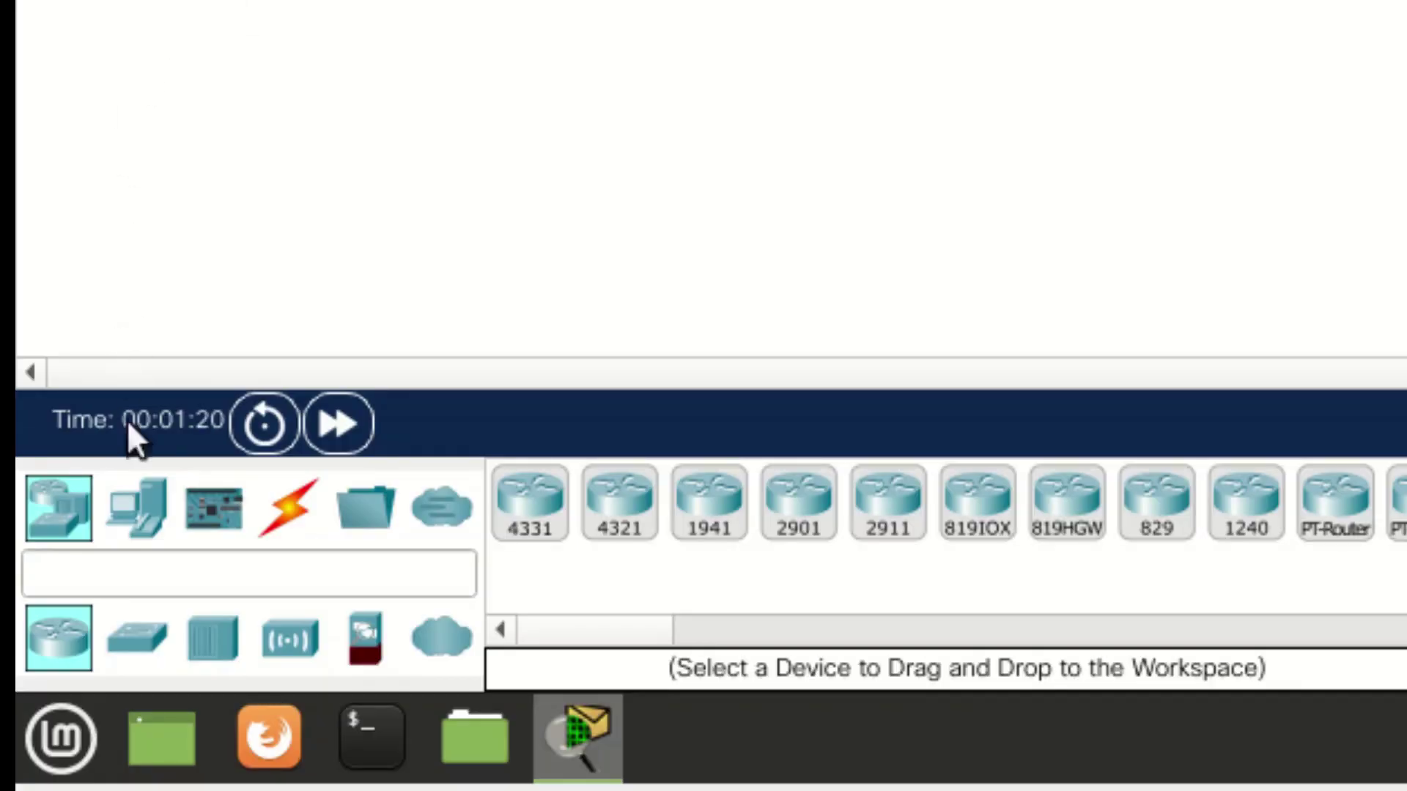
left_click(152, 505)
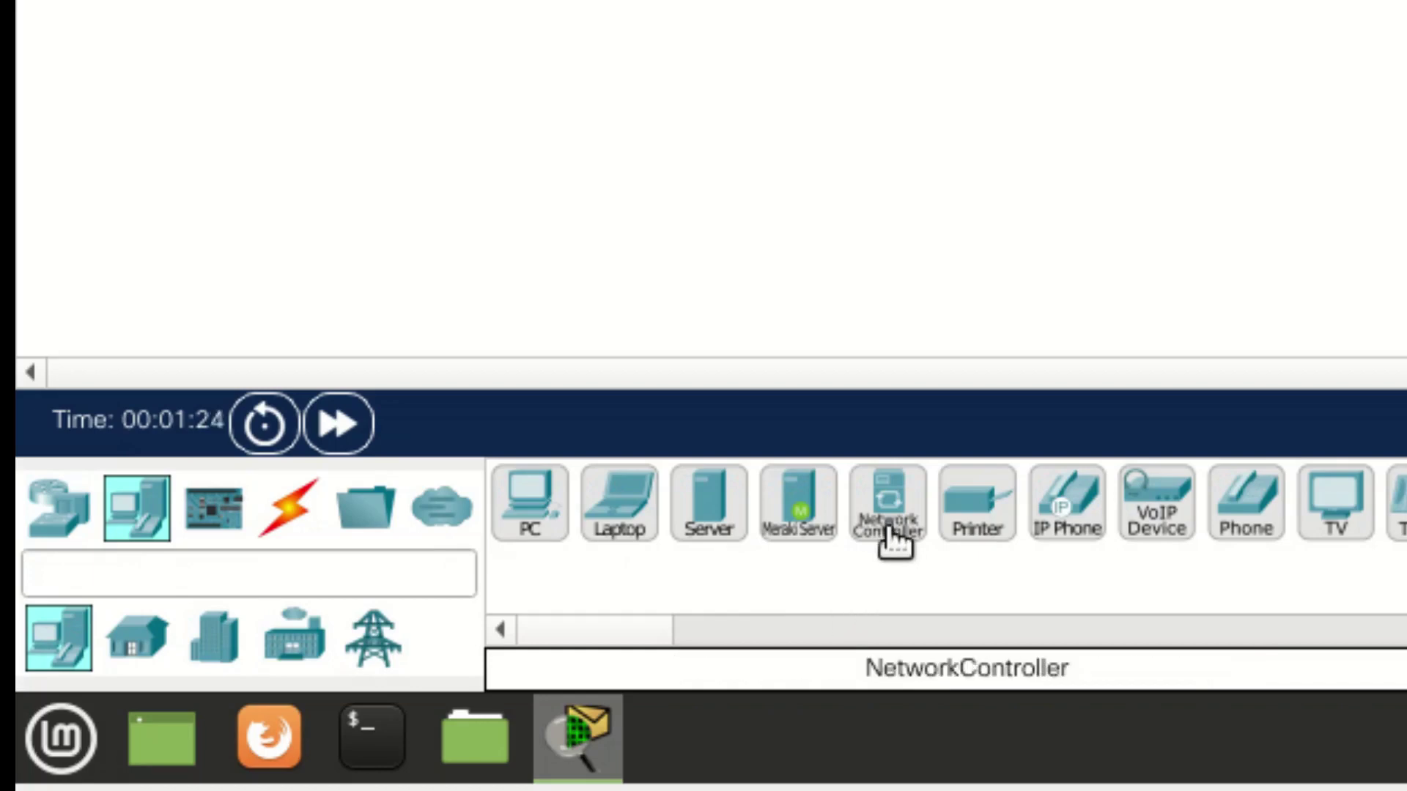
Step: Place a Network Controller on the canvas, zoom in on it, and open PT-Controller0's window
left_click_drag(888, 506, 1225, 0)
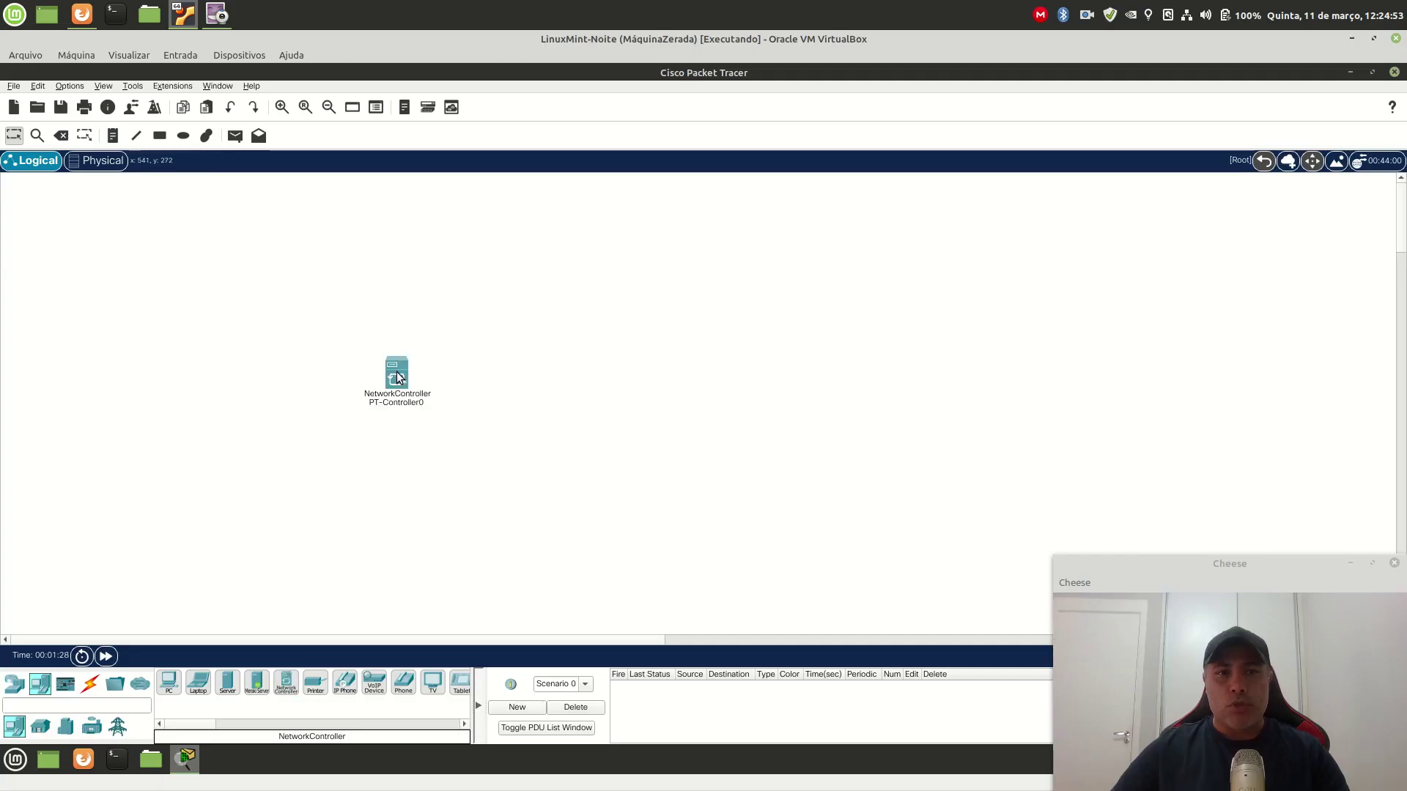
left_click(282, 108)
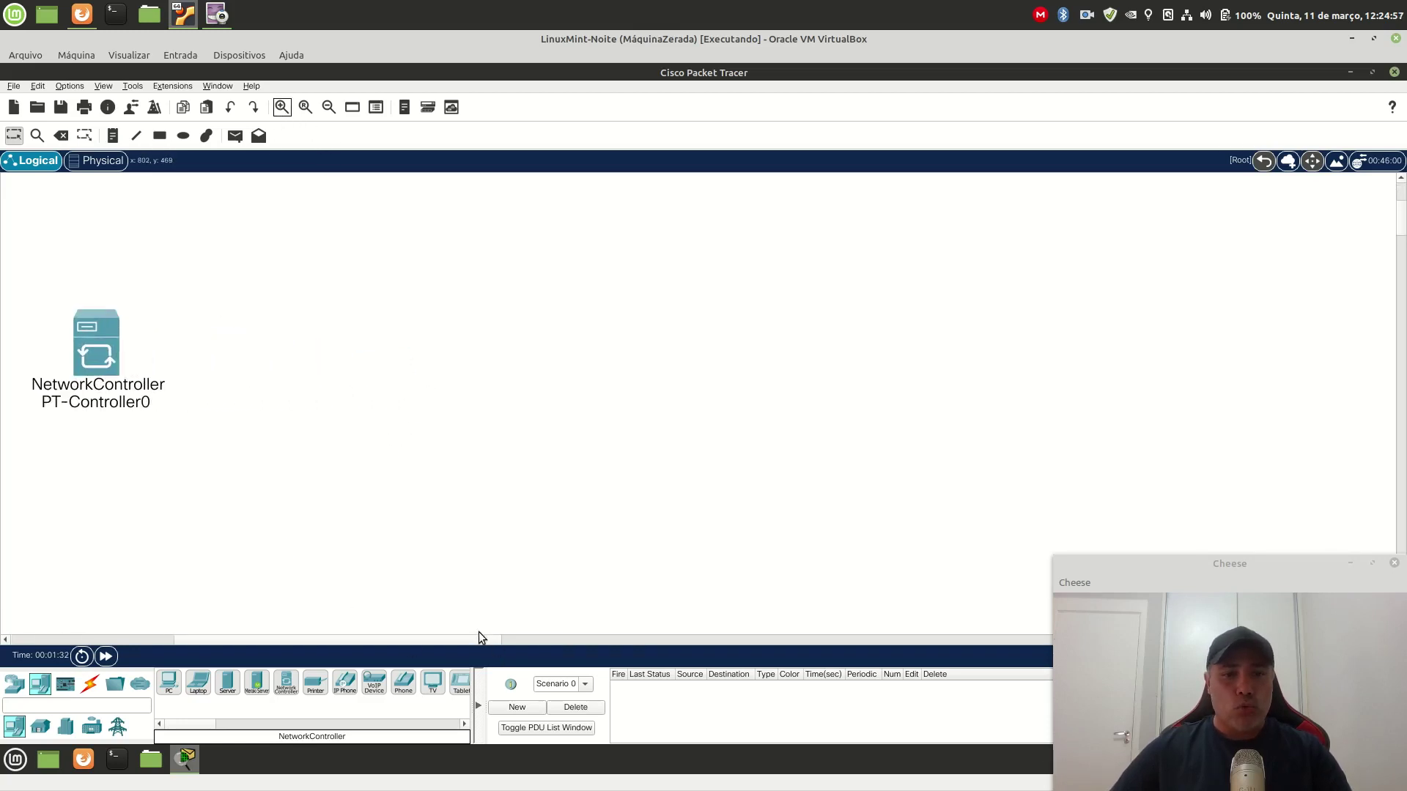
left_click_drag(476, 636, 376, 636)
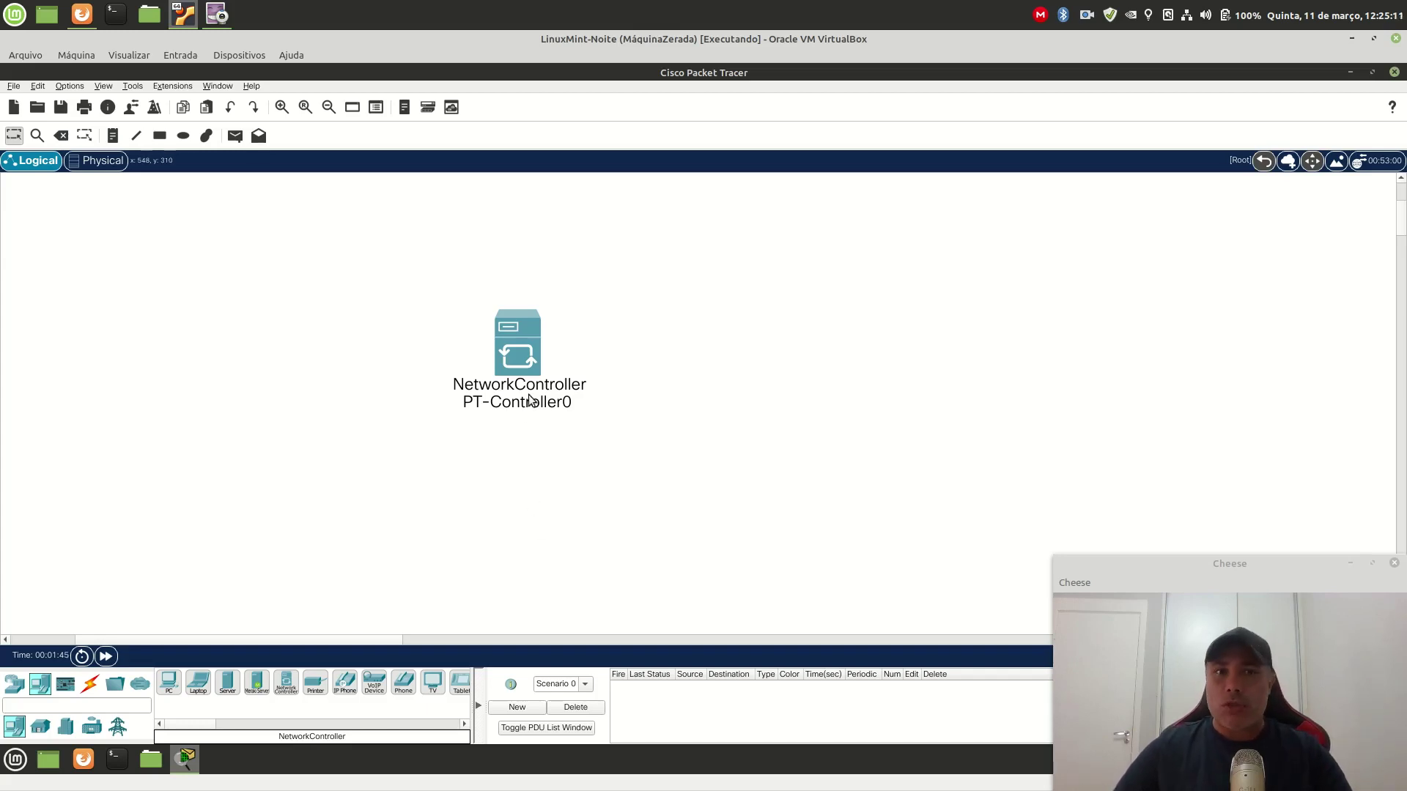
left_click(511, 338)
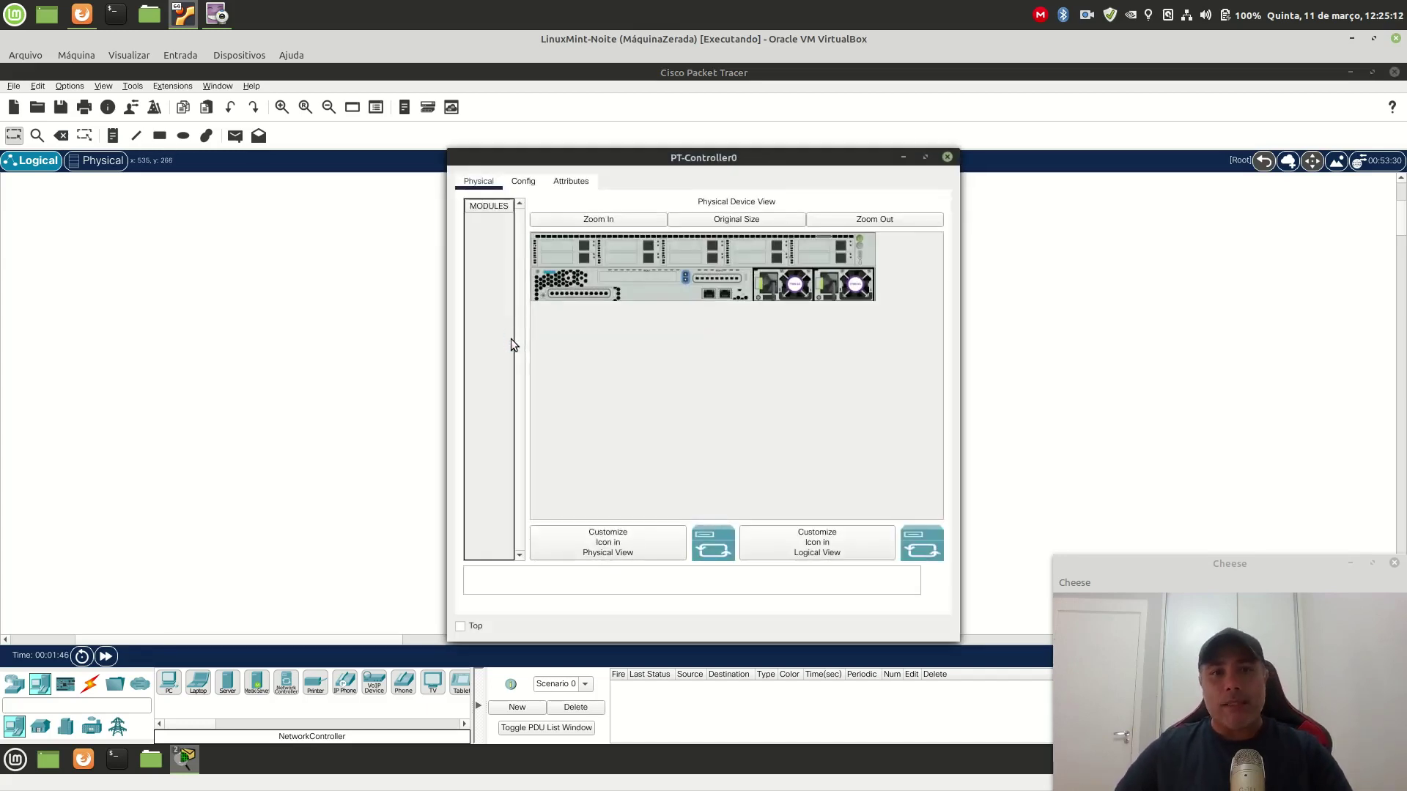
Step: Zoom into PT-Controller0's physical view, widen the window to reveal the power supplies, then close it
left_click(613, 223)
left_click_drag(735, 168, 509, 183)
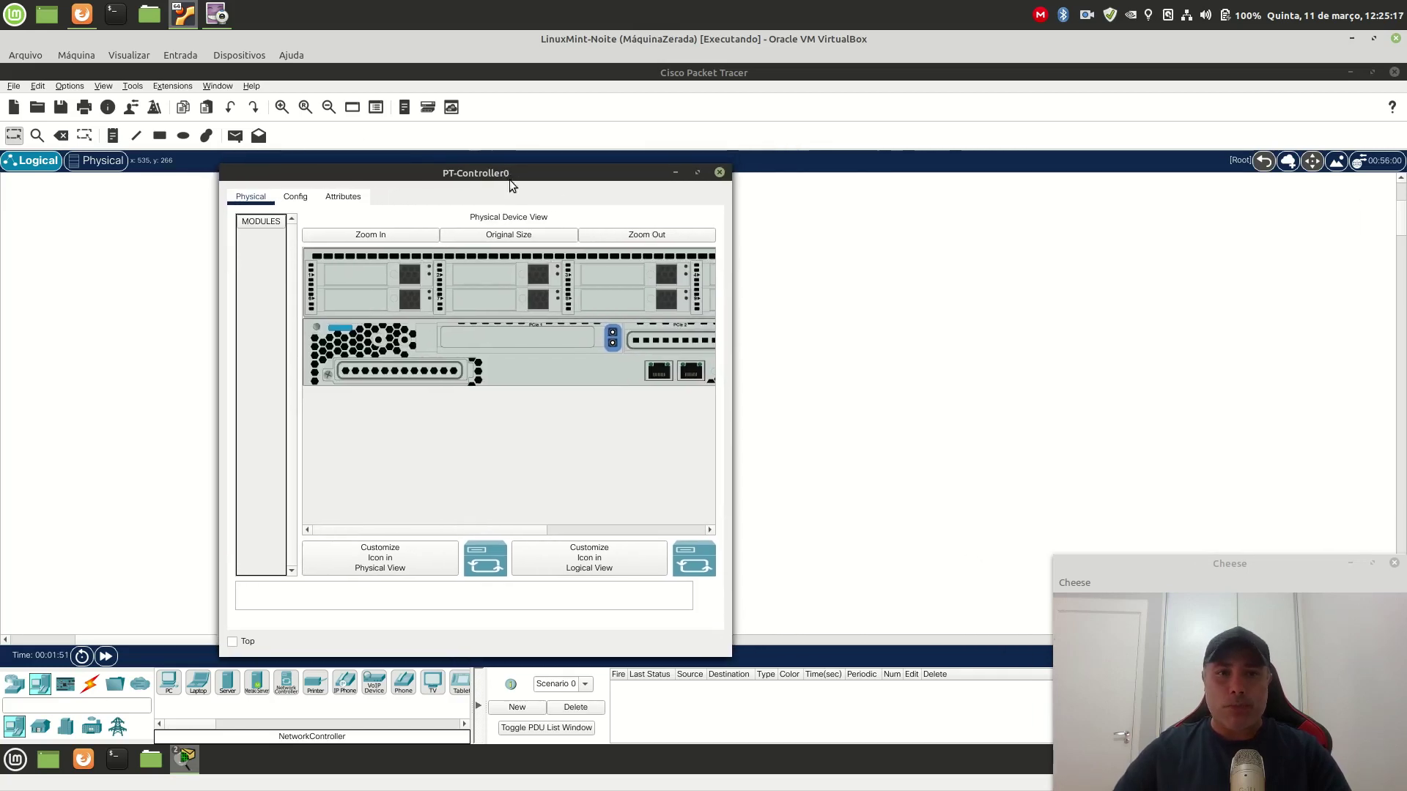
left_click_drag(730, 341, 1055, 352)
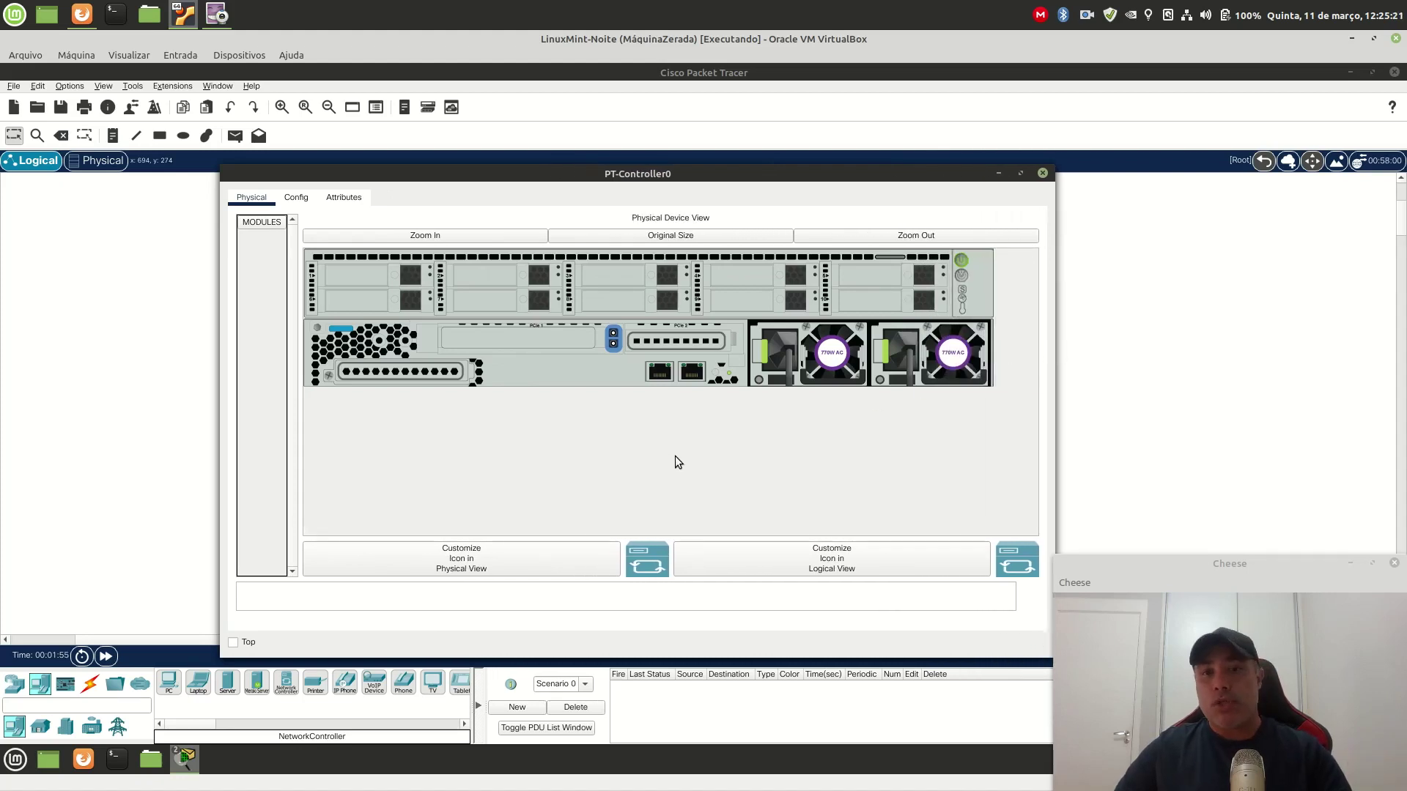
left_click(1044, 174)
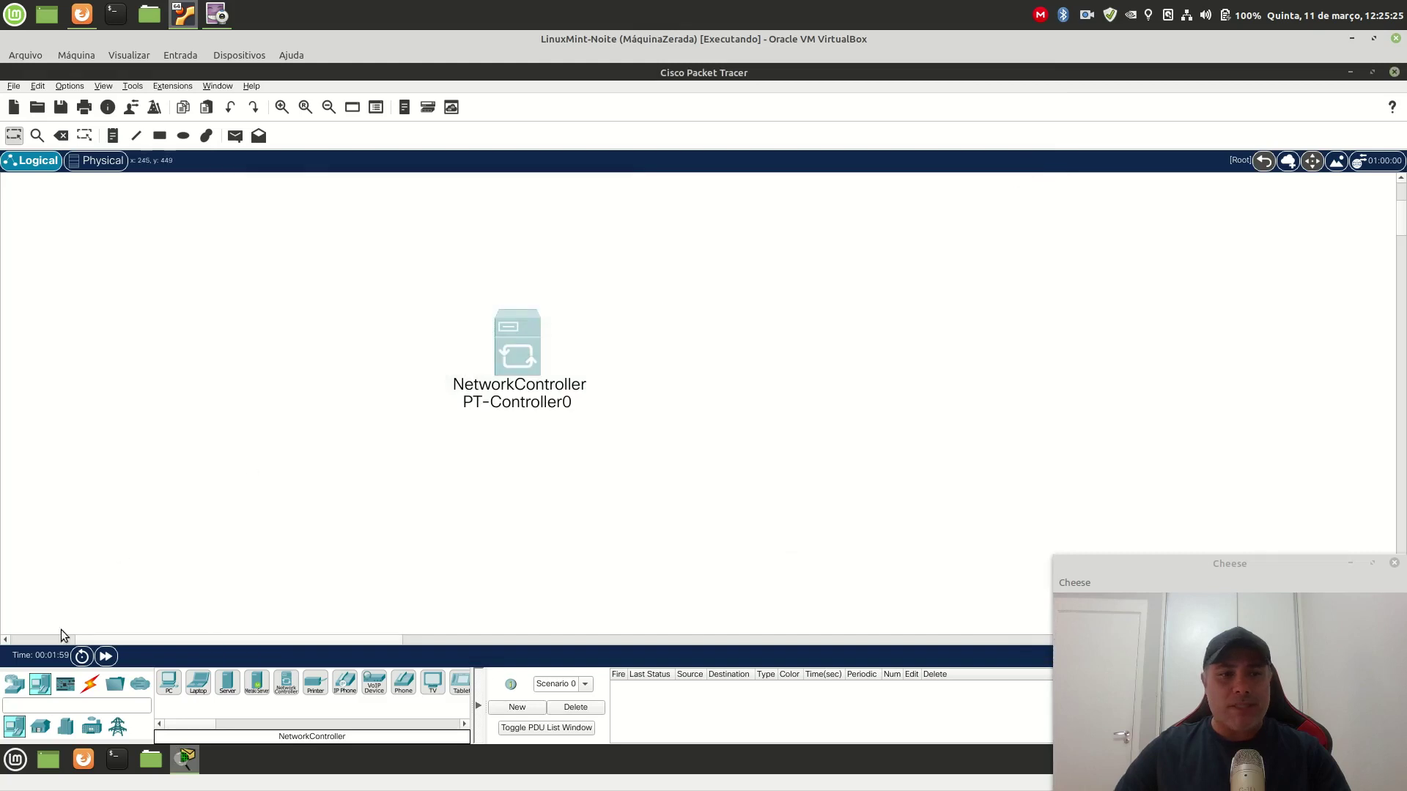
Step: Add PC0 to the right of the Network Controller
left_click(168, 686)
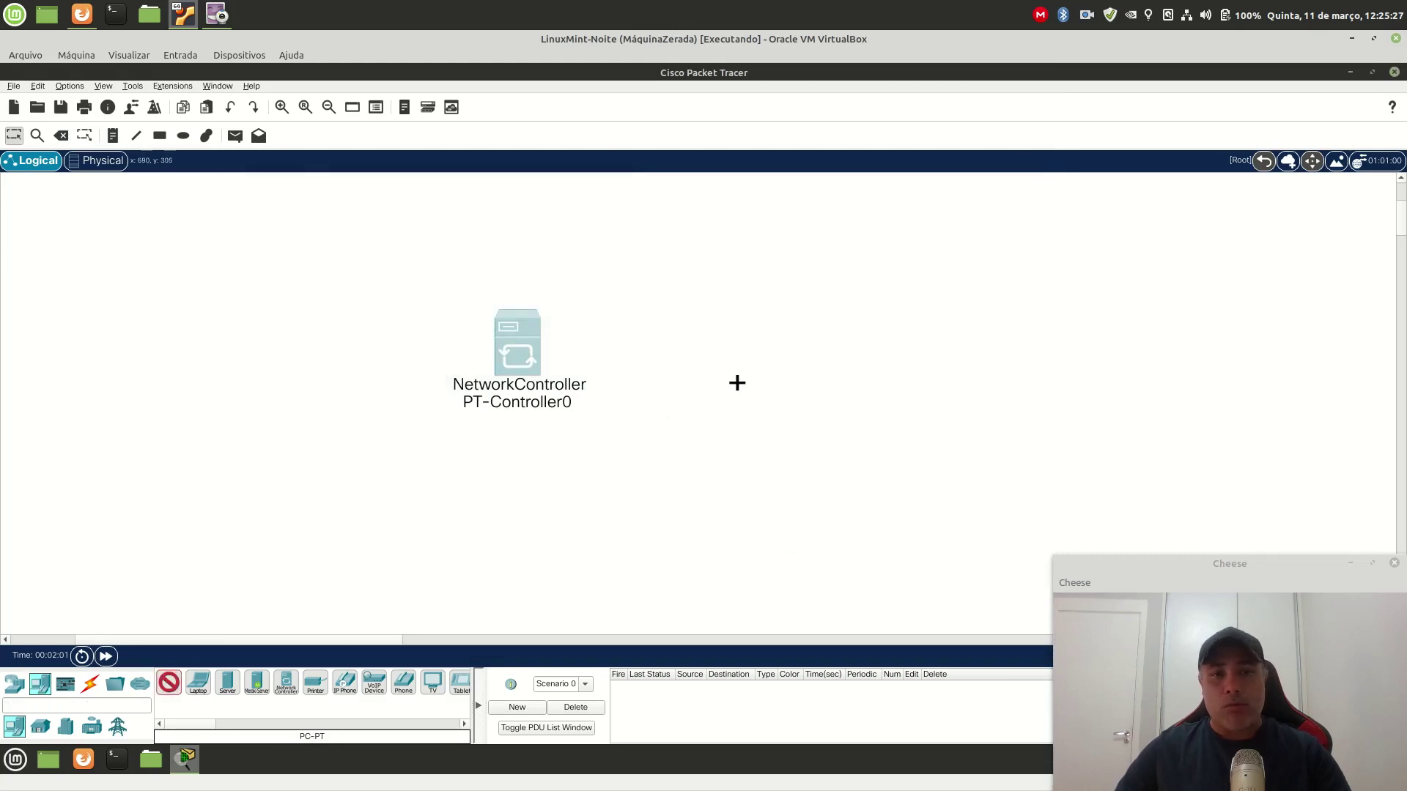
left_click(735, 366)
left_click_drag(734, 364, 737, 338)
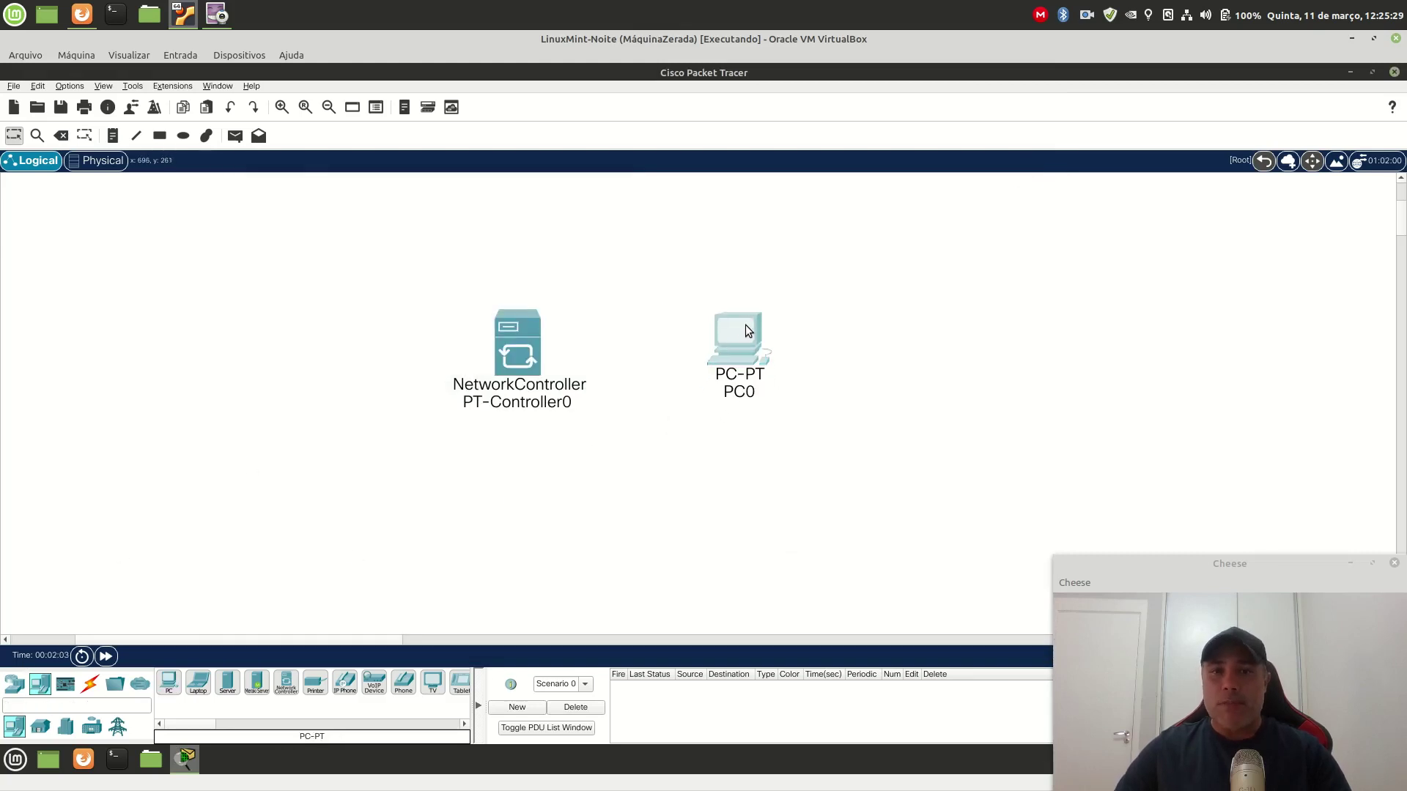
Step: Cable PC0's FastEthernet0 to the controller's GigabitEthernet port with copper cross-over, then shift PC0 right
left_click(91, 686)
left_click(285, 683)
left_click(735, 340)
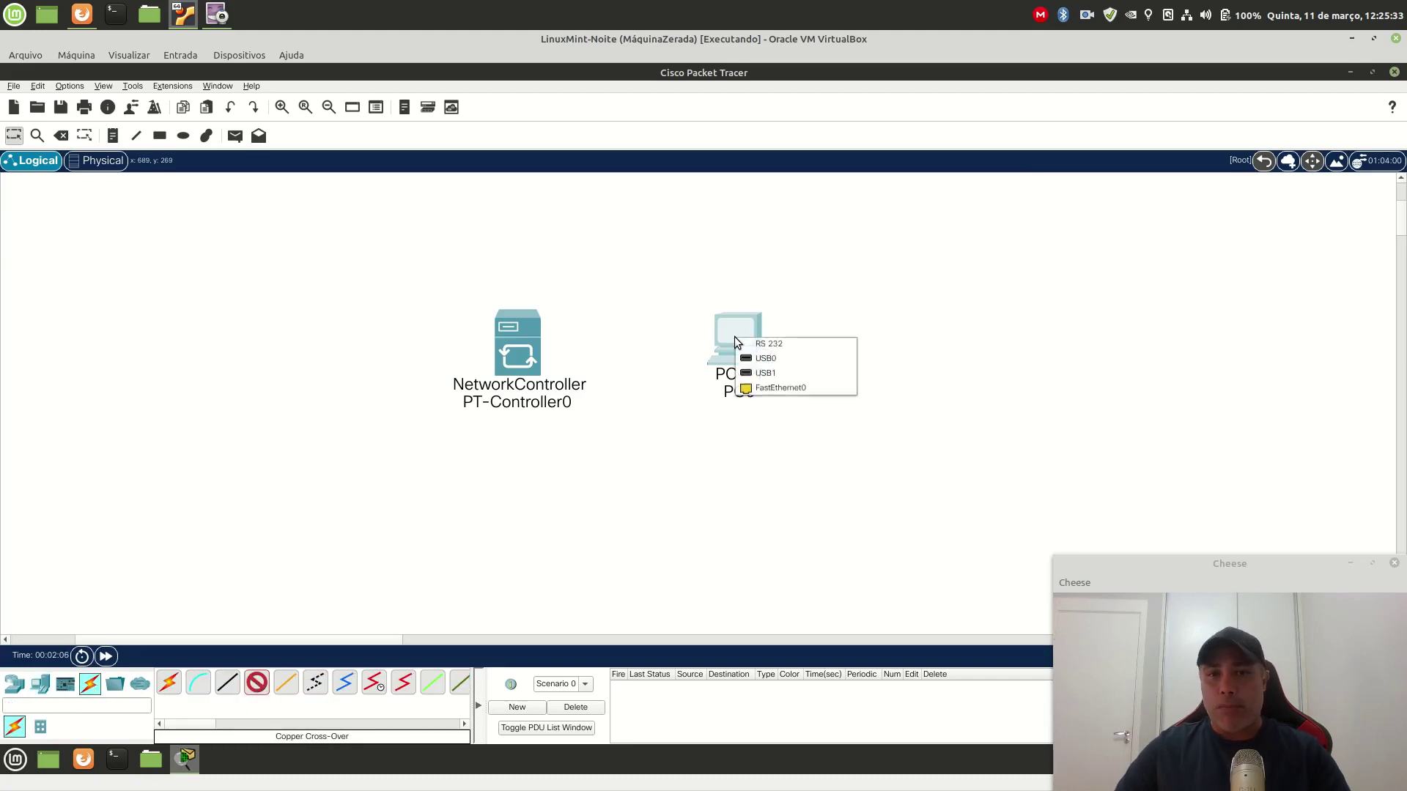
left_click(768, 392)
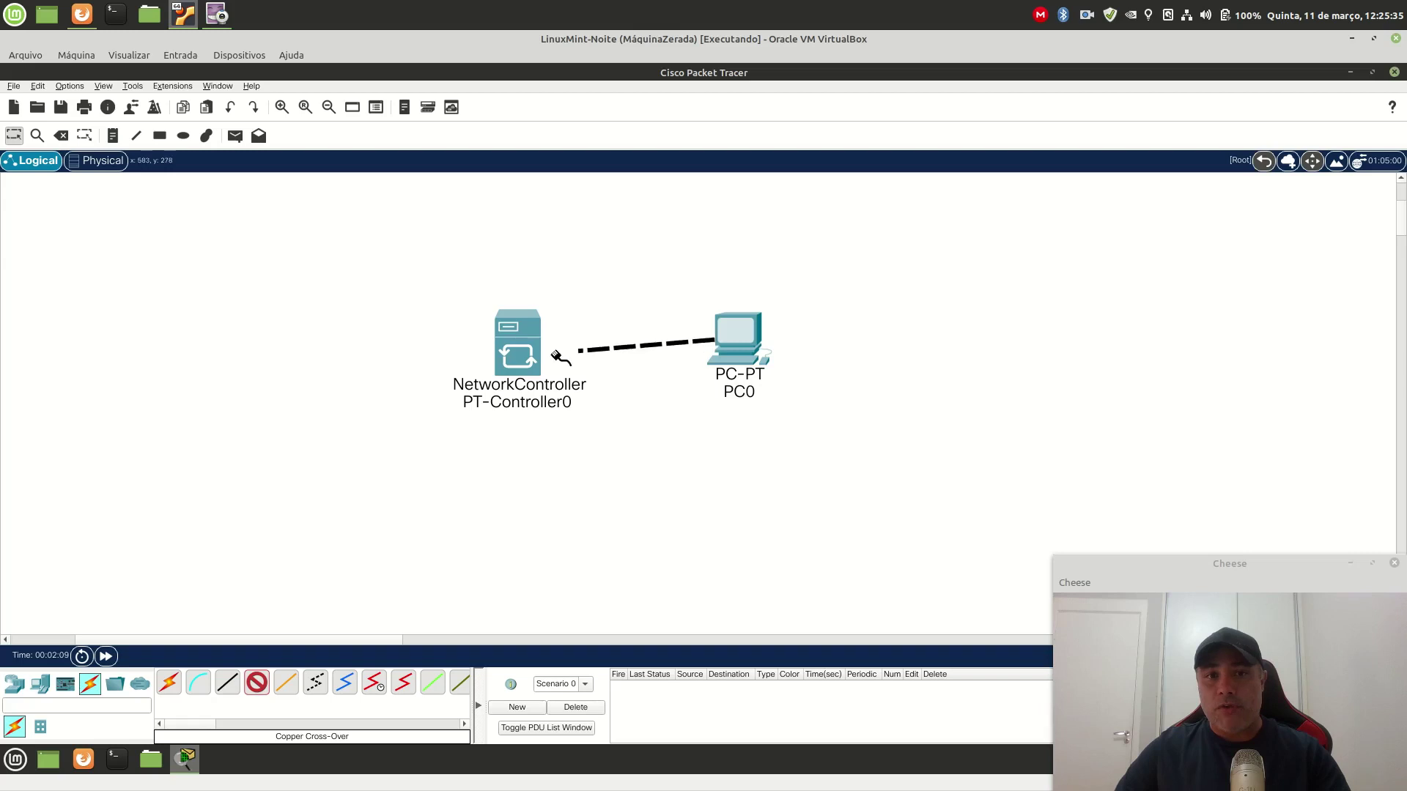
left_click(524, 356)
left_click(570, 360)
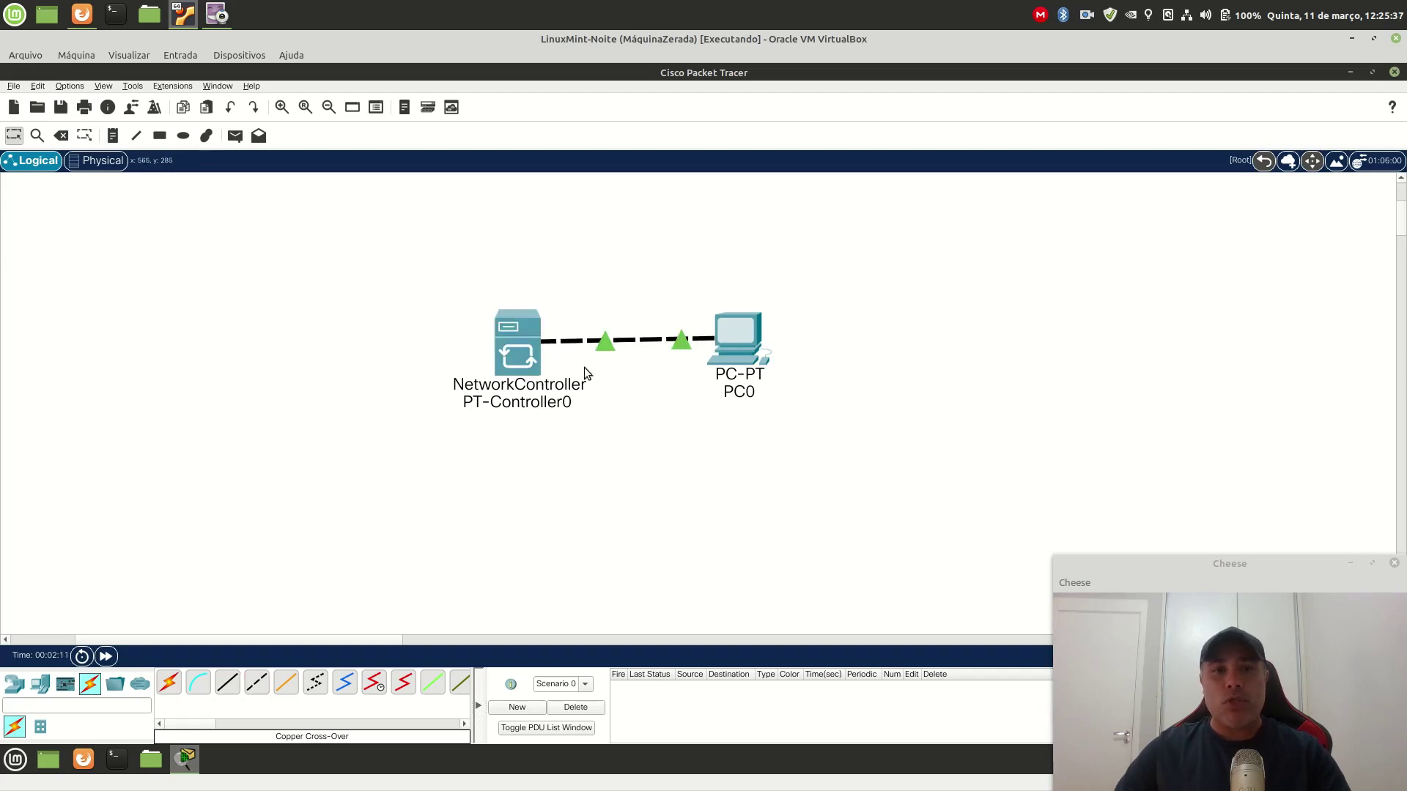
left_click_drag(751, 339, 788, 344)
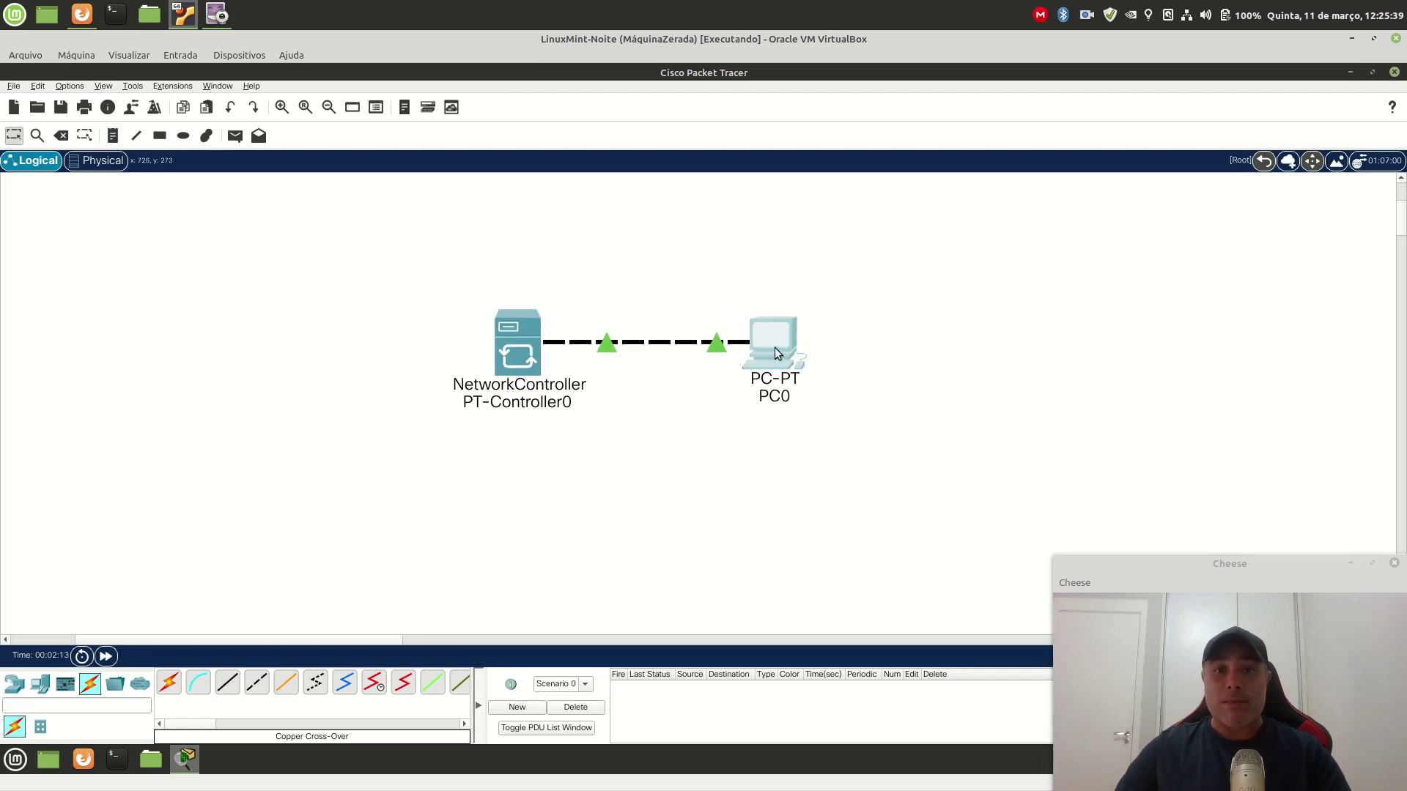
left_click(768, 349)
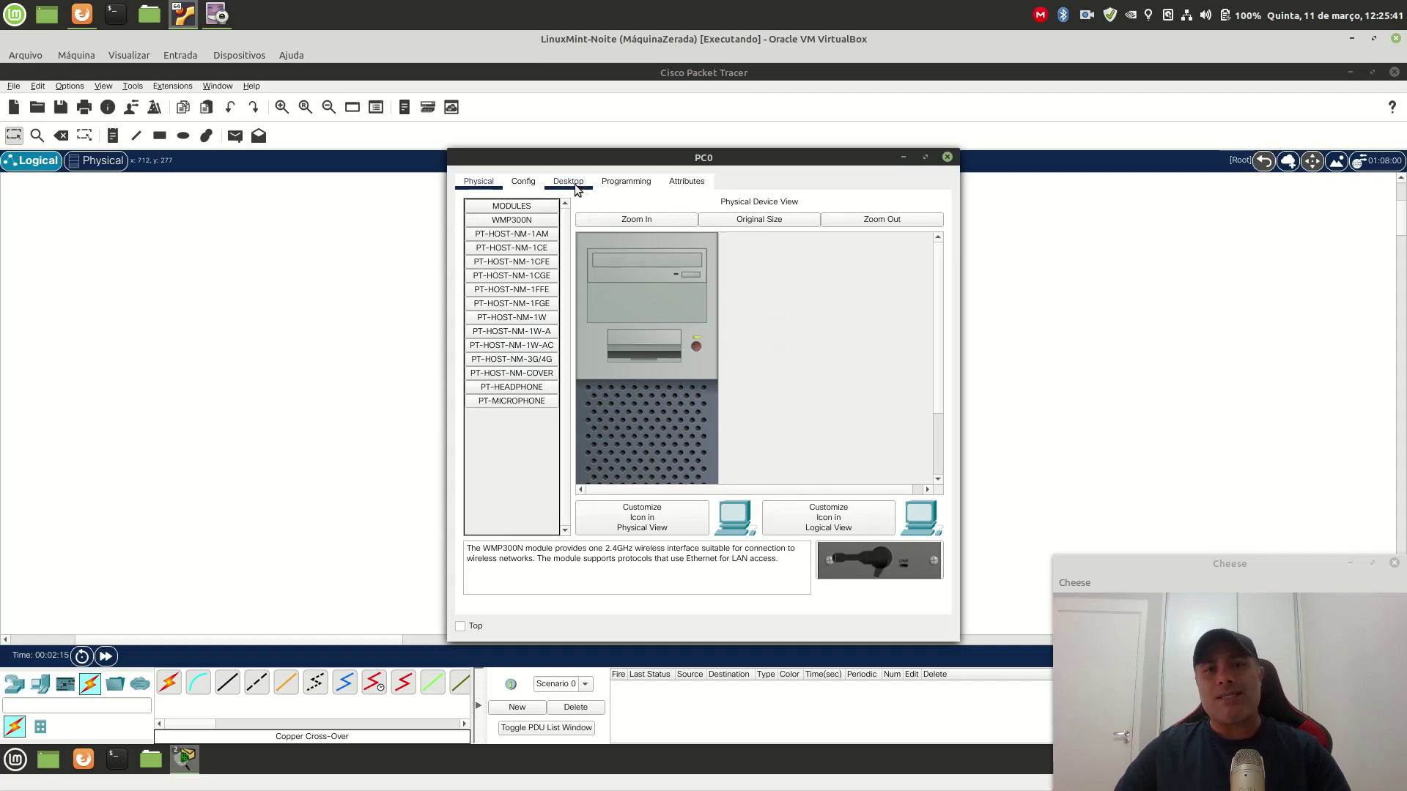
Step: Browse PC0's Desktop and Programming pages, widen the window, then close it
left_click(569, 182)
left_click(627, 183)
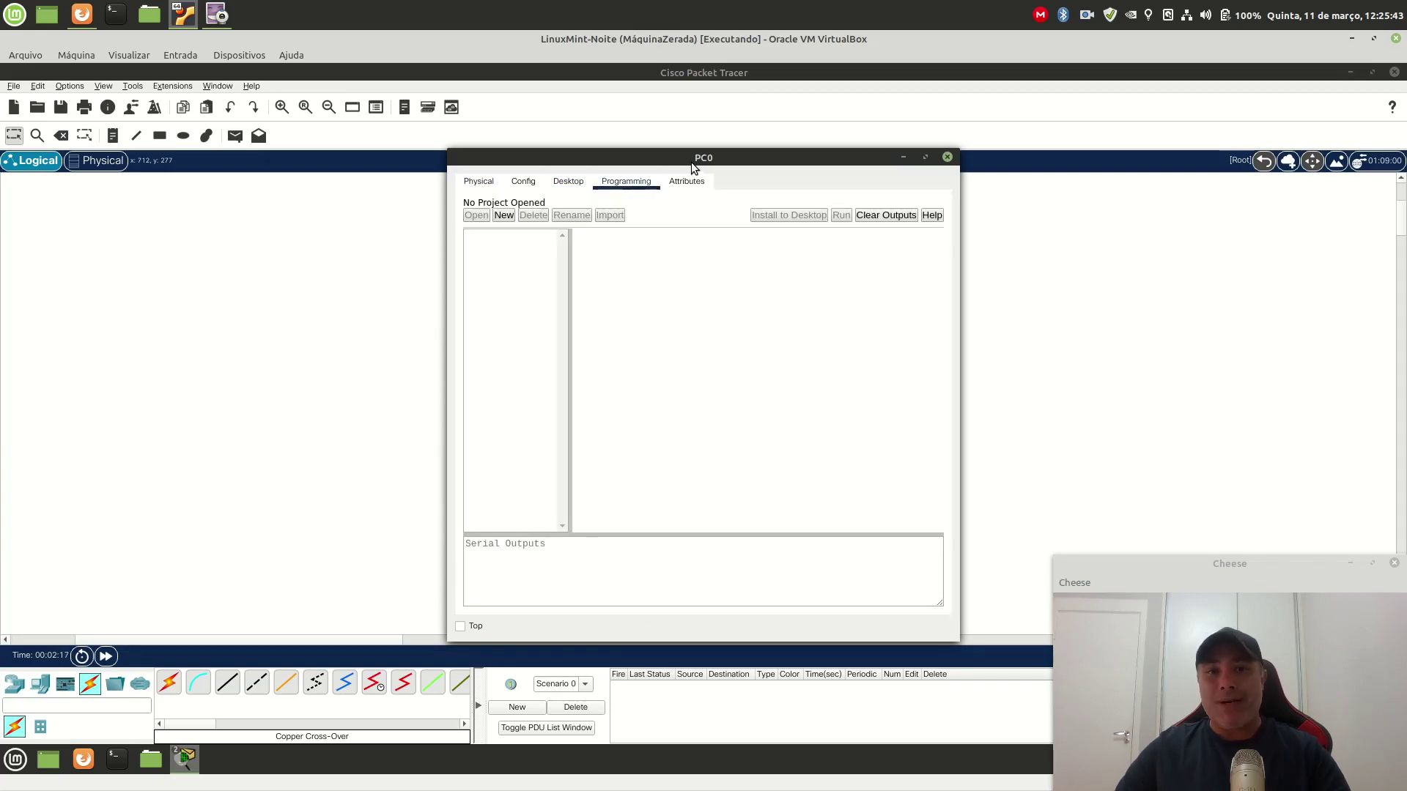
left_click_drag(865, 303, 990, 305)
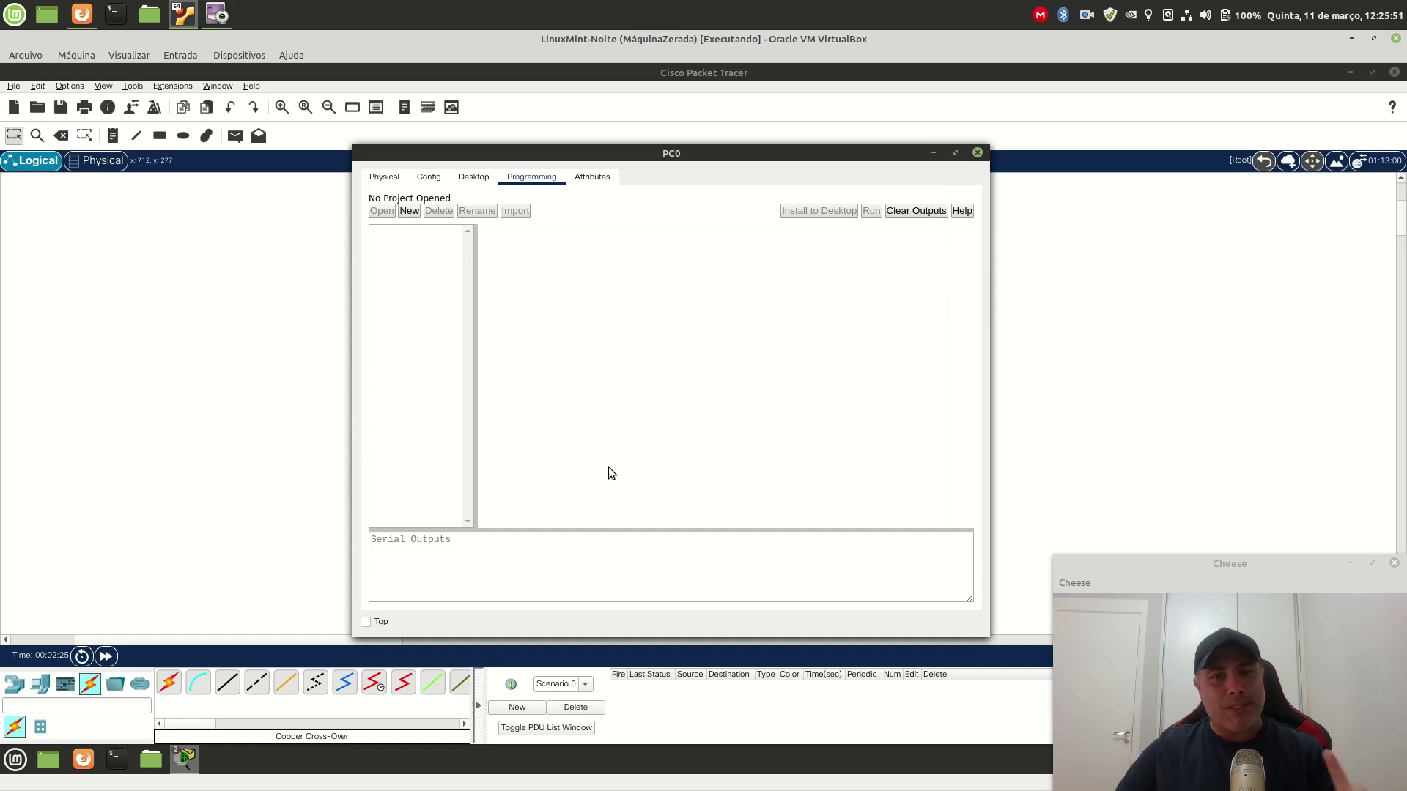
left_click(979, 153)
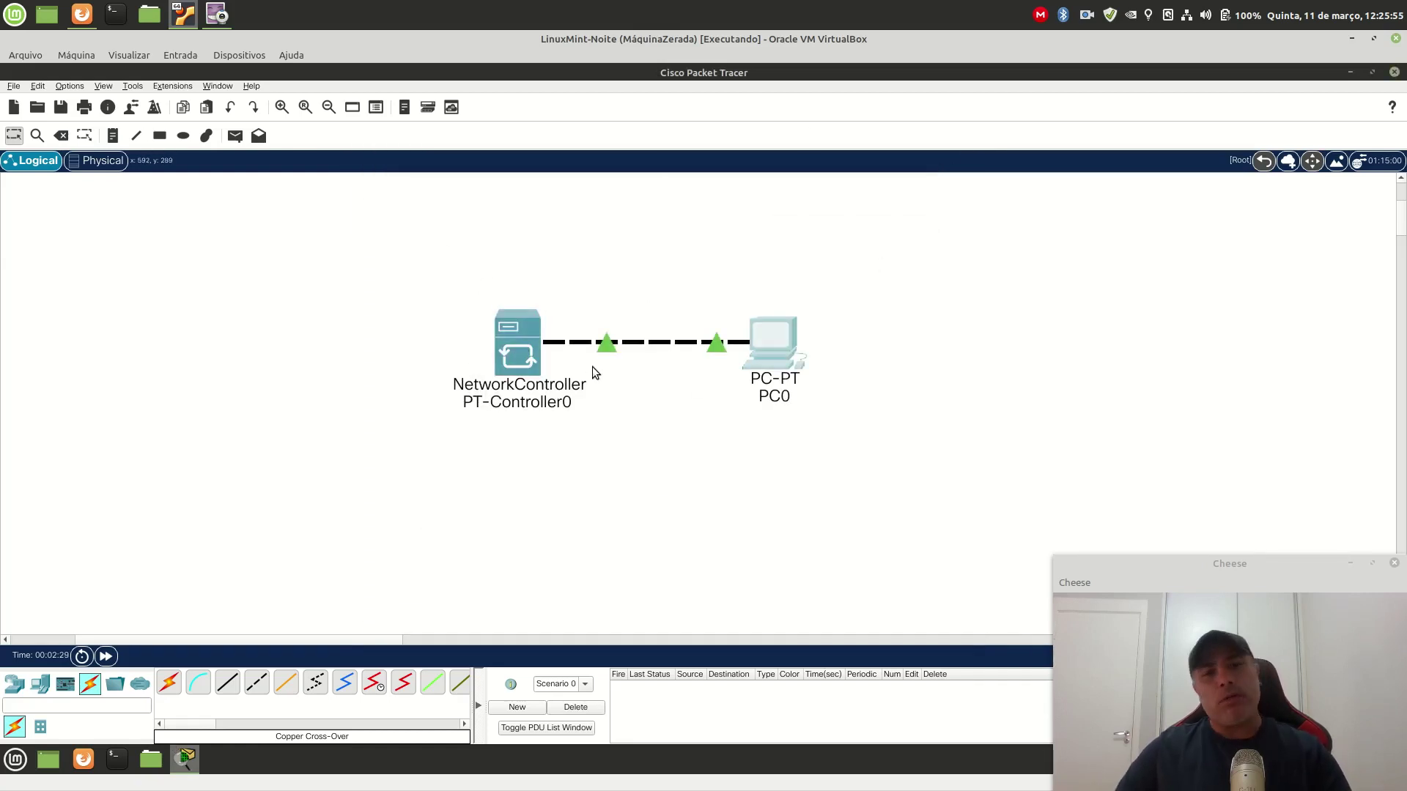
Step: Check the NetworkController's info popup, then switch the workspace to the Physical view
mouse_move(556, 398)
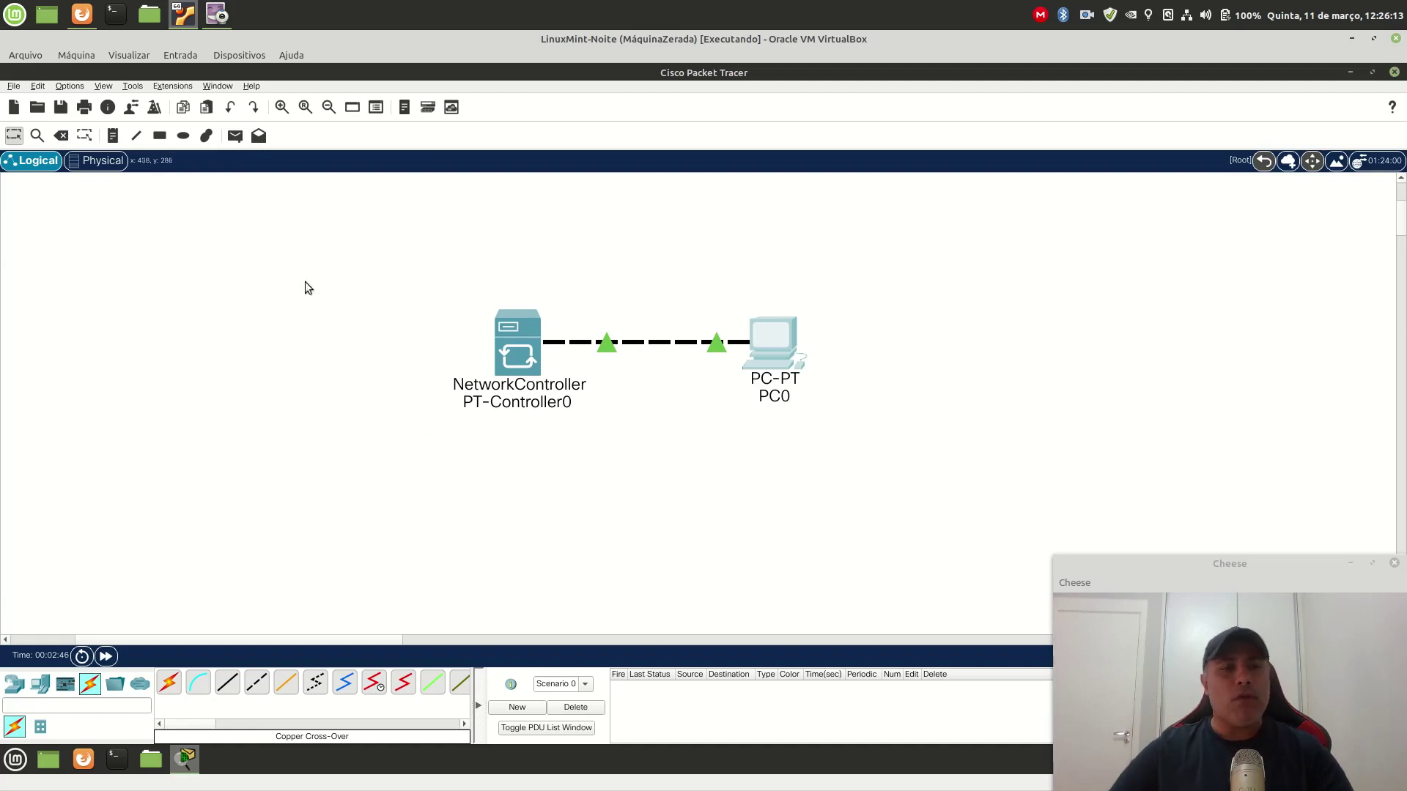
left_click(97, 163)
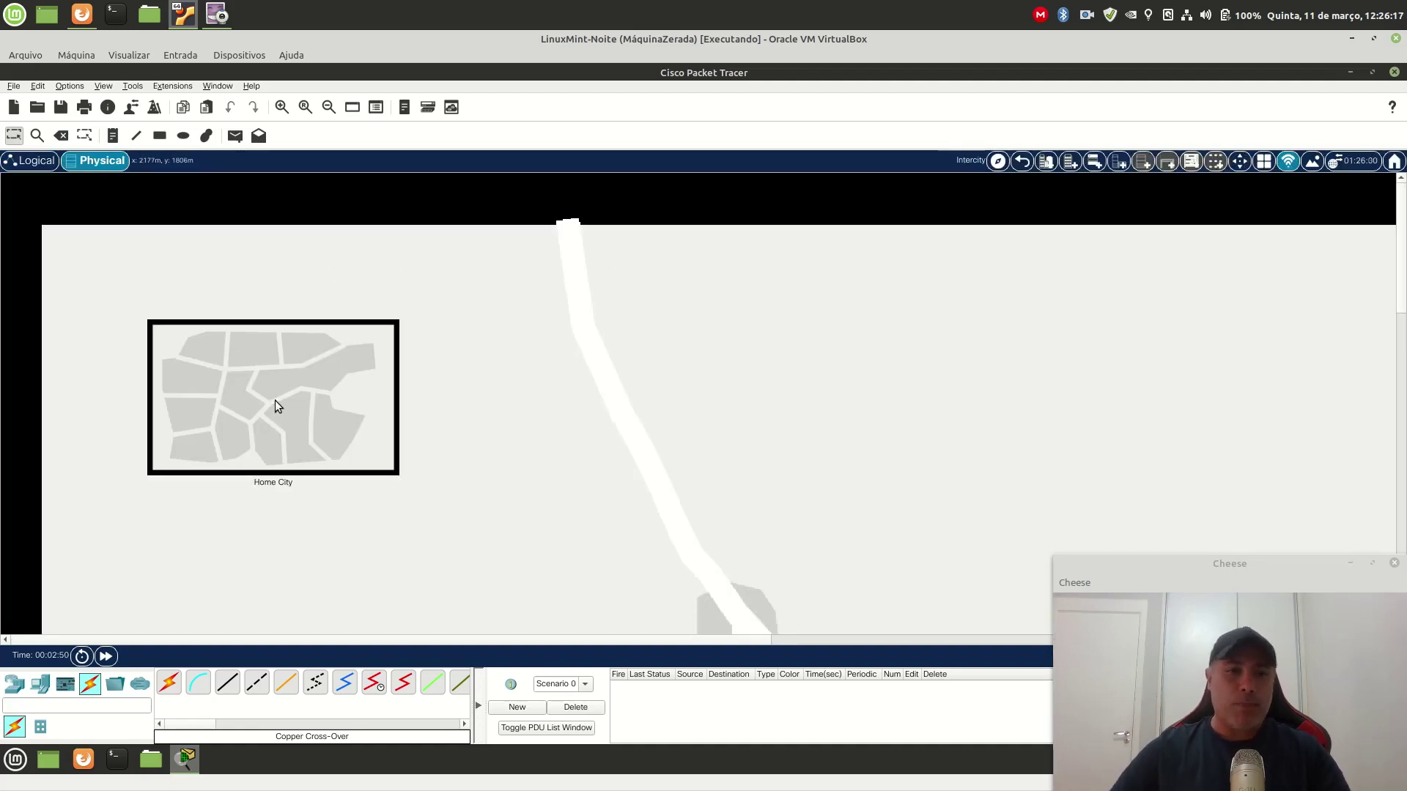
Step: Enter the Home City map and zoom out five times to see the city blocks and Corporate Office
left_click(274, 399)
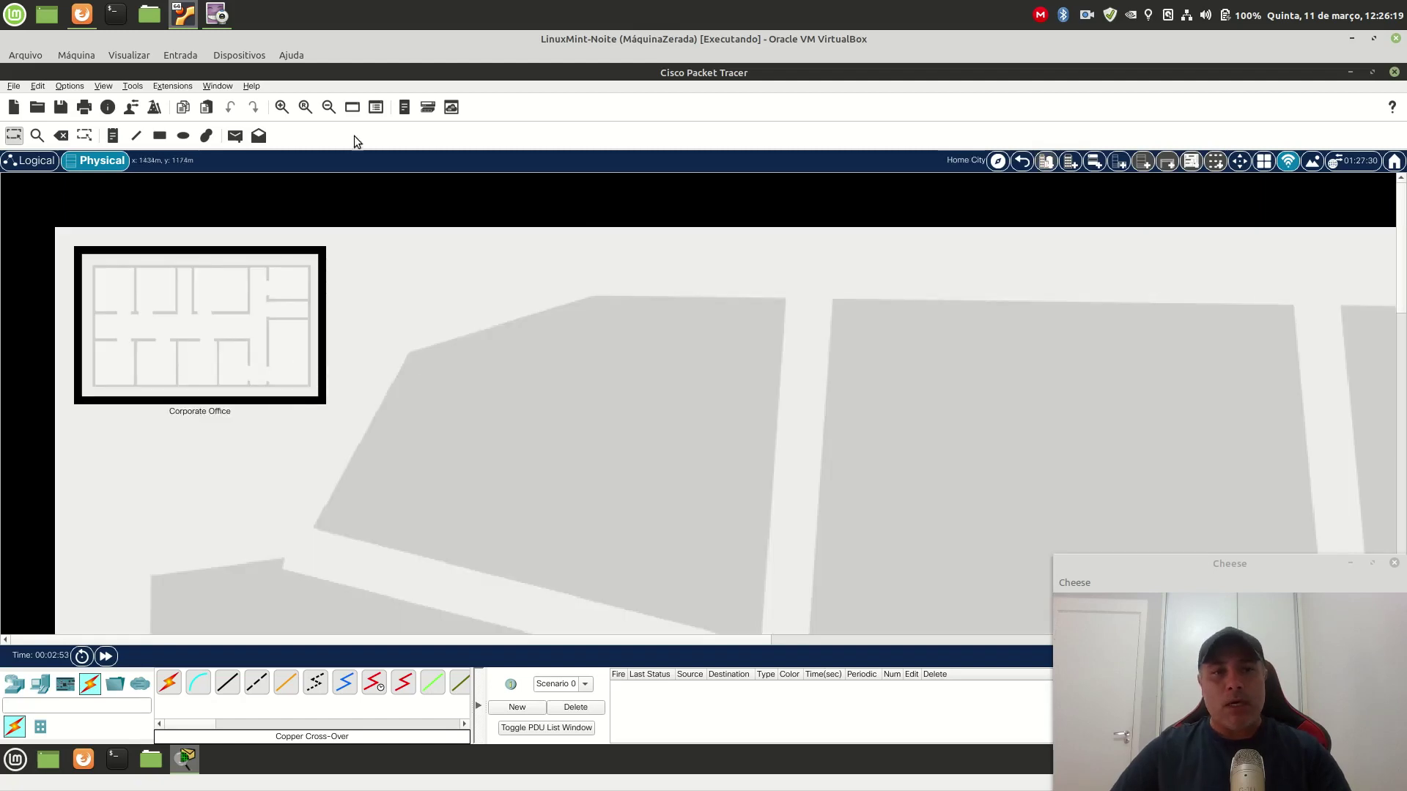
left_click(328, 108)
left_click(329, 107)
left_click(329, 107)
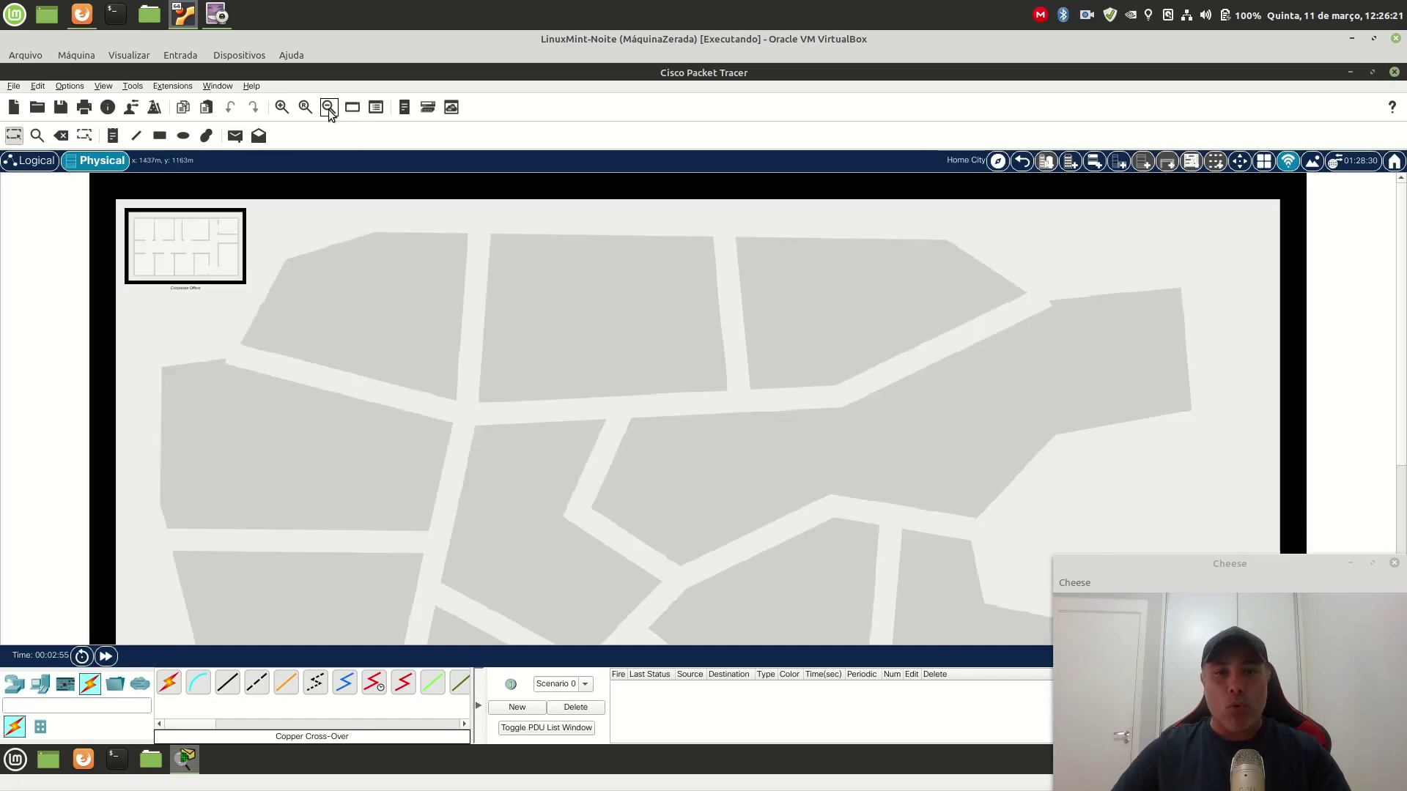
left_click(328, 107)
left_click(328, 107)
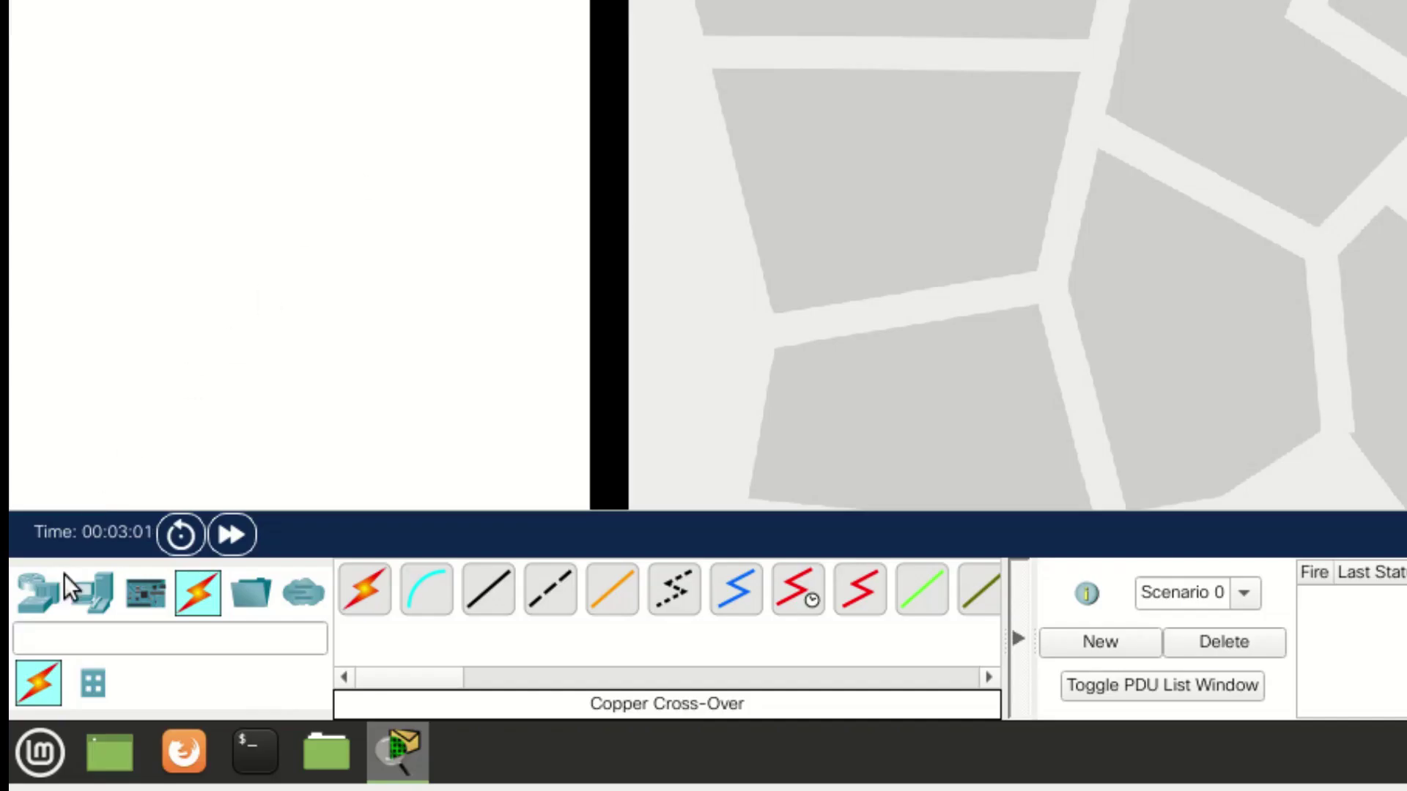
Step: Pick the AP-PT-AC from Wireless Devices and drop it on a street in the left part of Home City
left_click(46, 597)
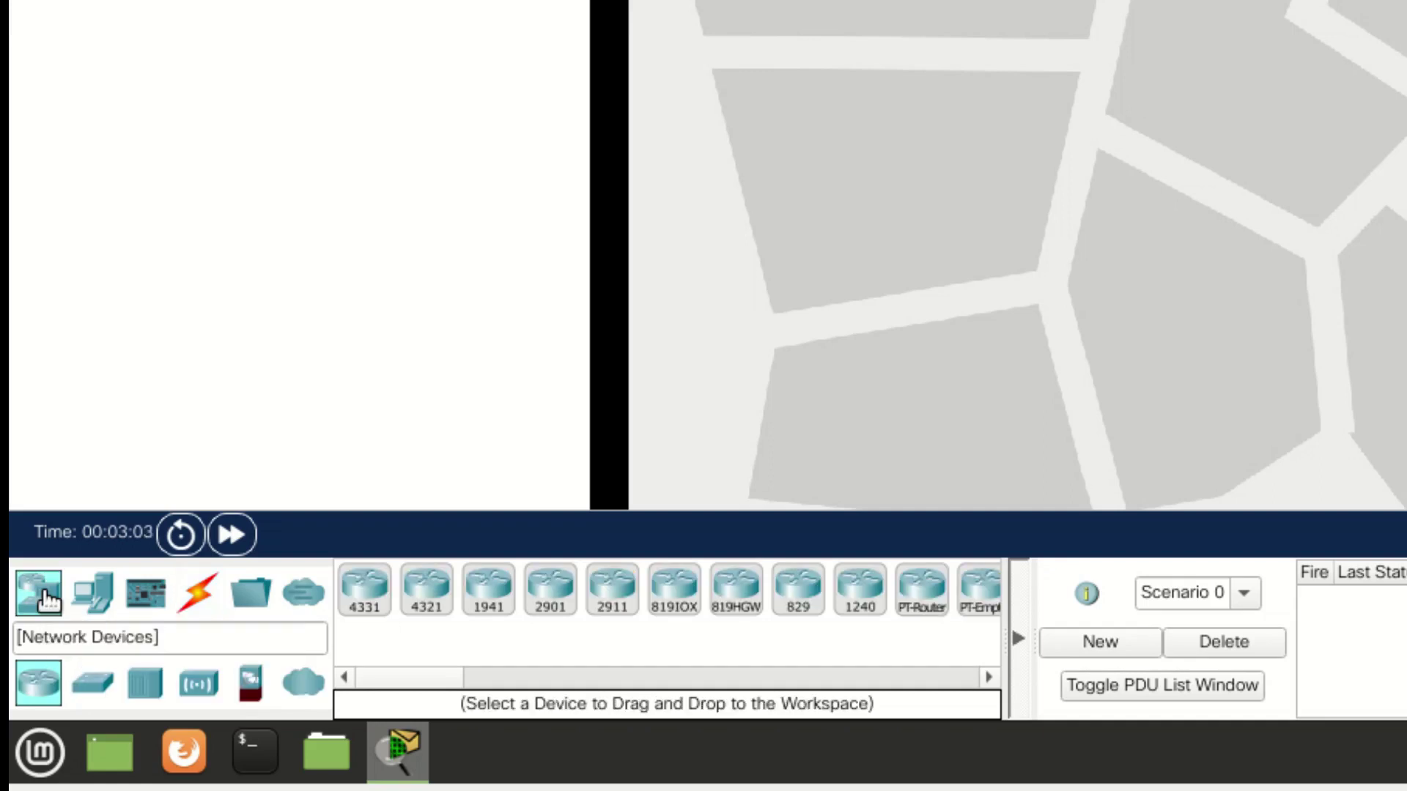
left_click(209, 690)
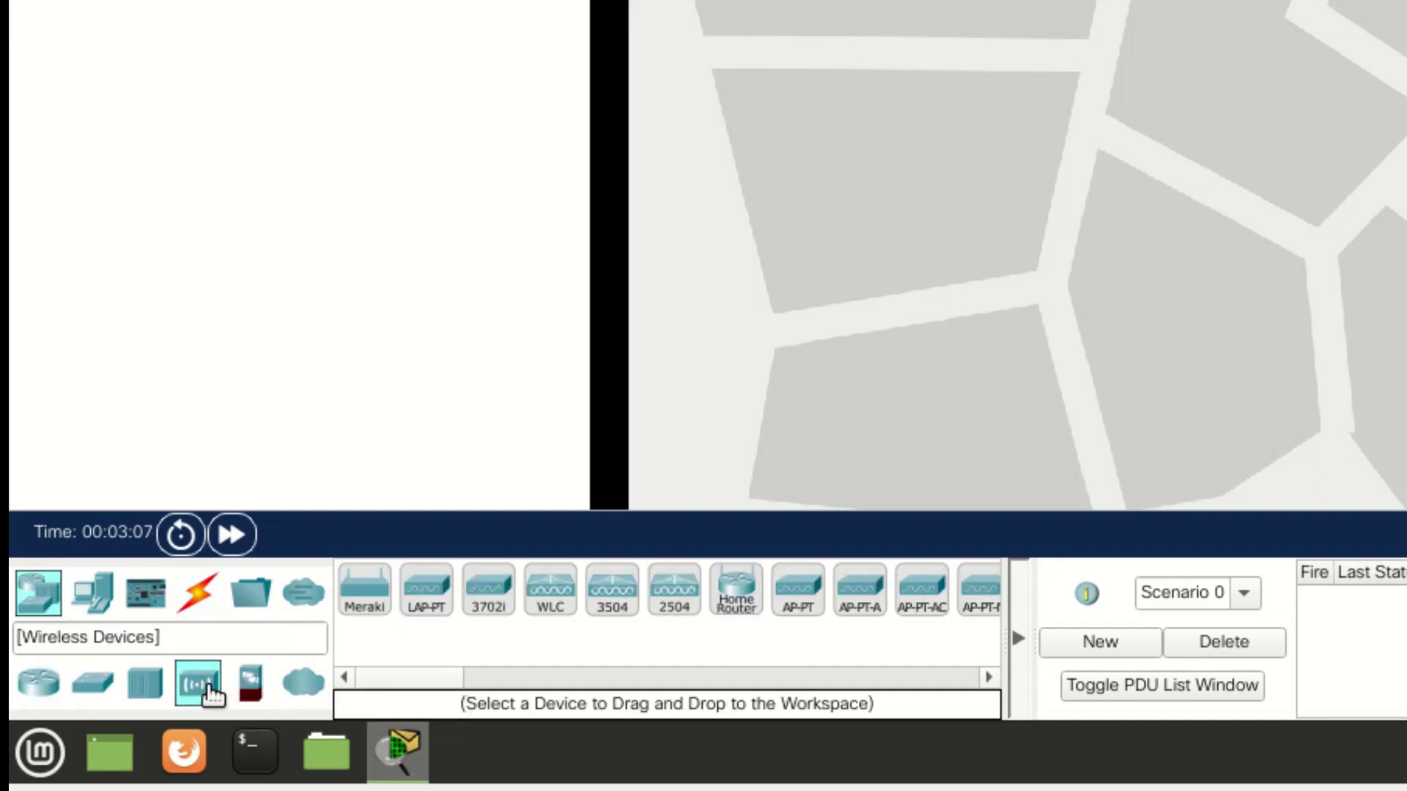
left_click_drag(427, 675, 477, 683)
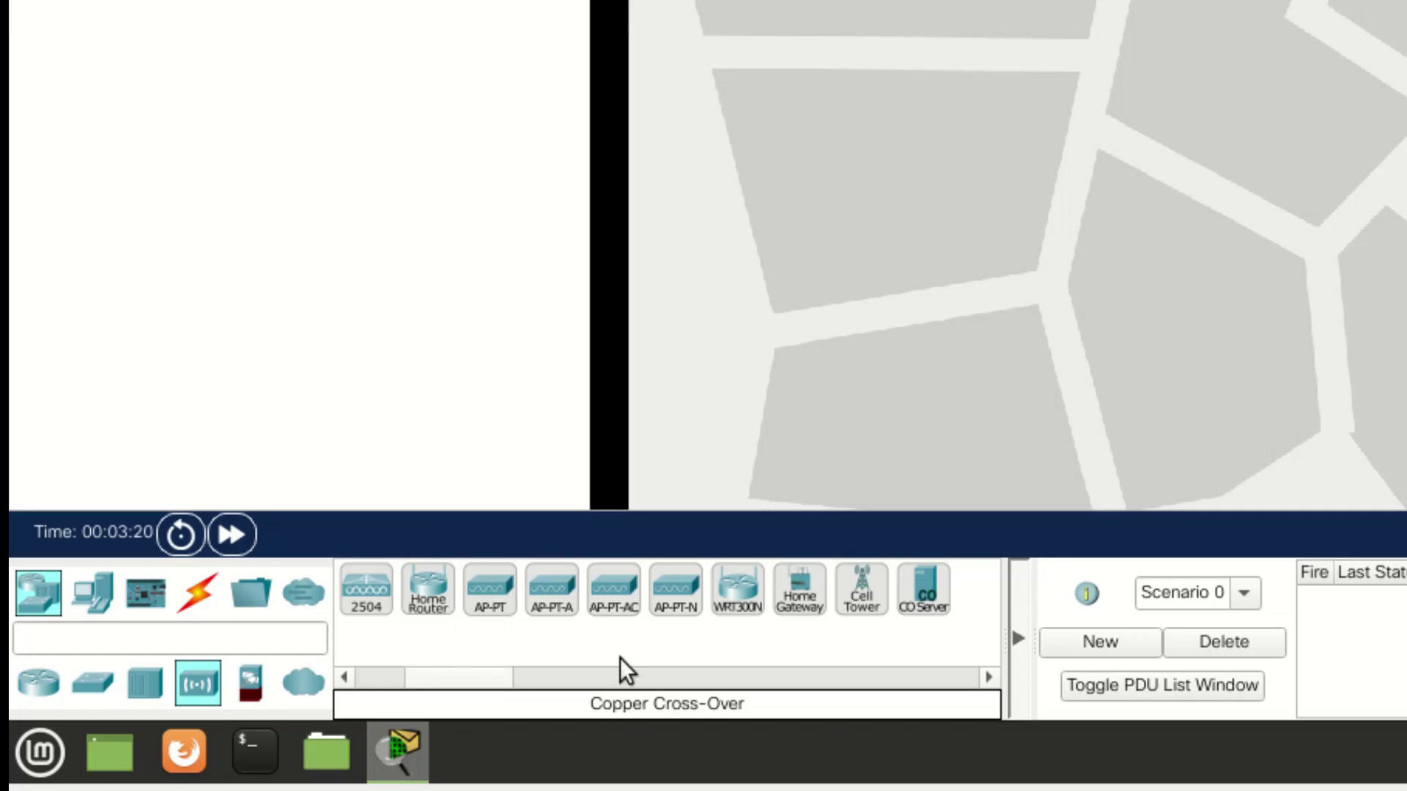
left_click(617, 610)
left_click(1023, 38)
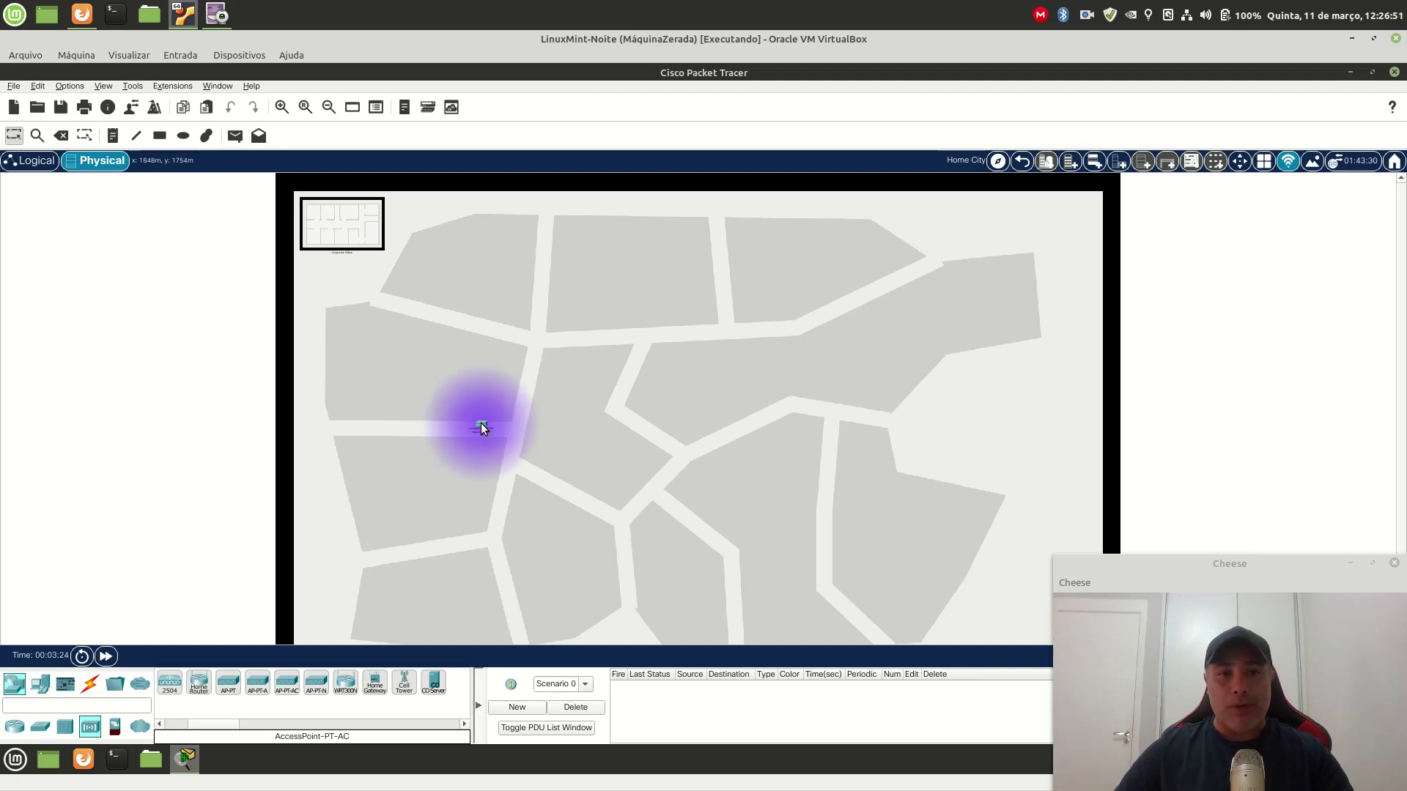
Step: Place an AP-PT-N access point on the map just right of Access Point0
left_click(316, 686)
left_click(624, 423)
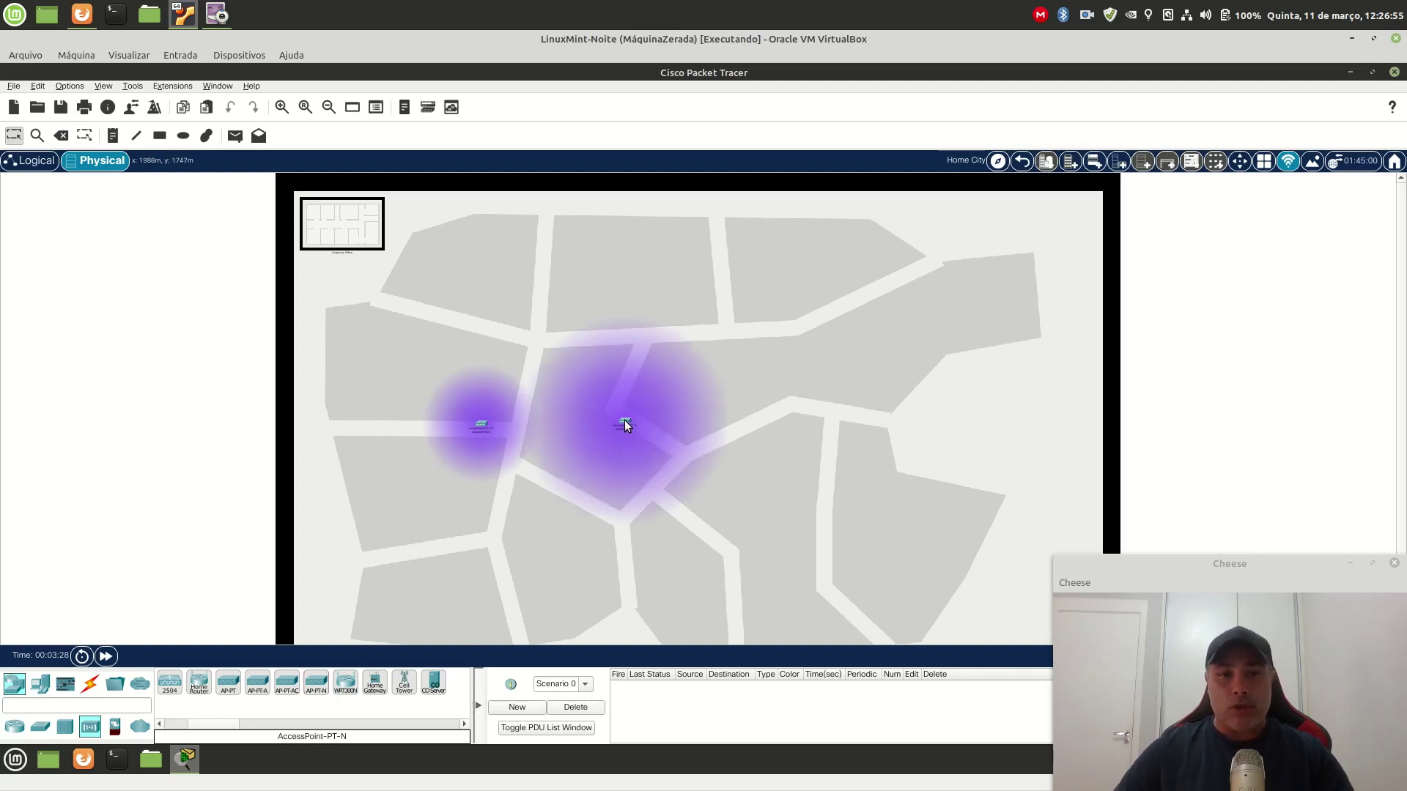
left_click_drag(627, 423, 668, 422)
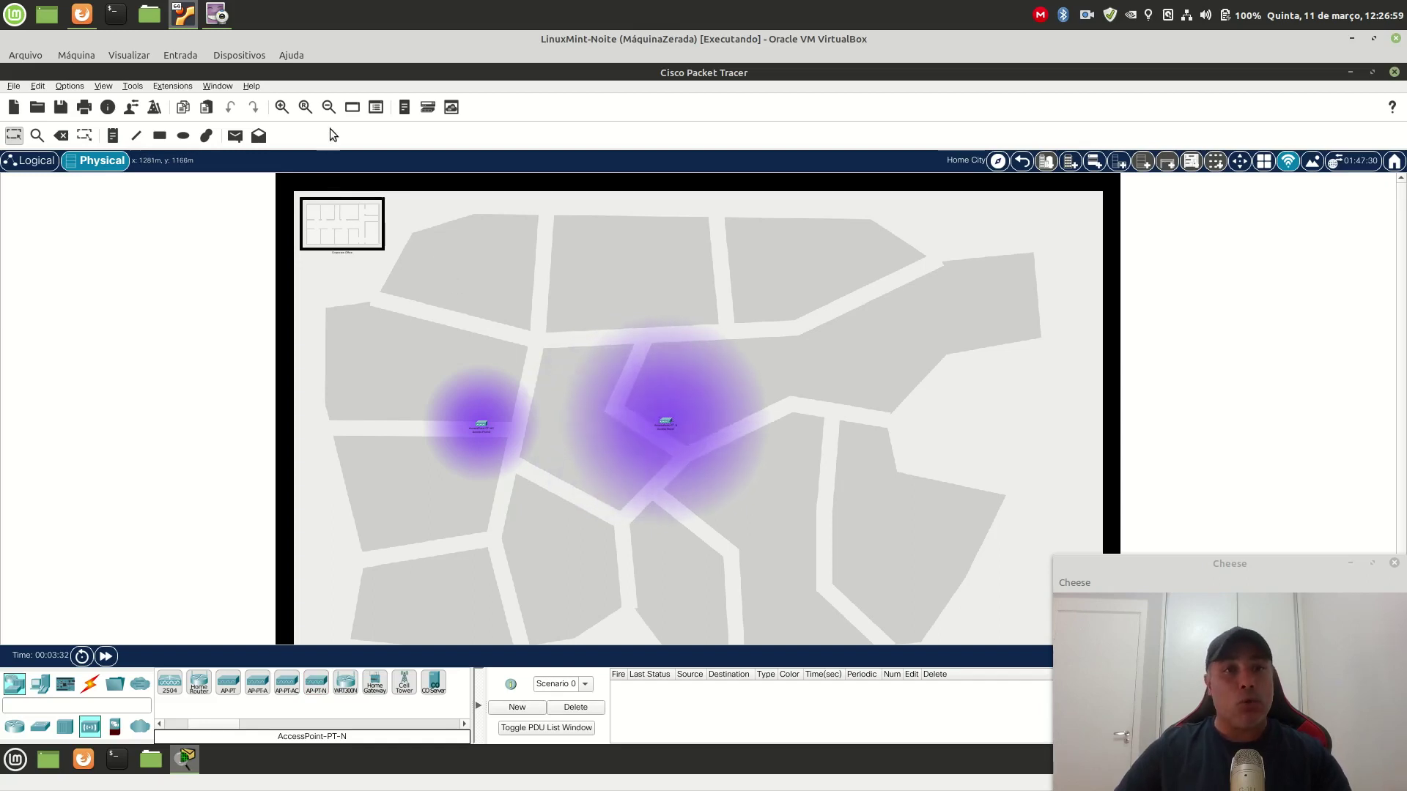
Step: Zoom in and recenter the view on both access points' coverage circles
left_click(281, 107)
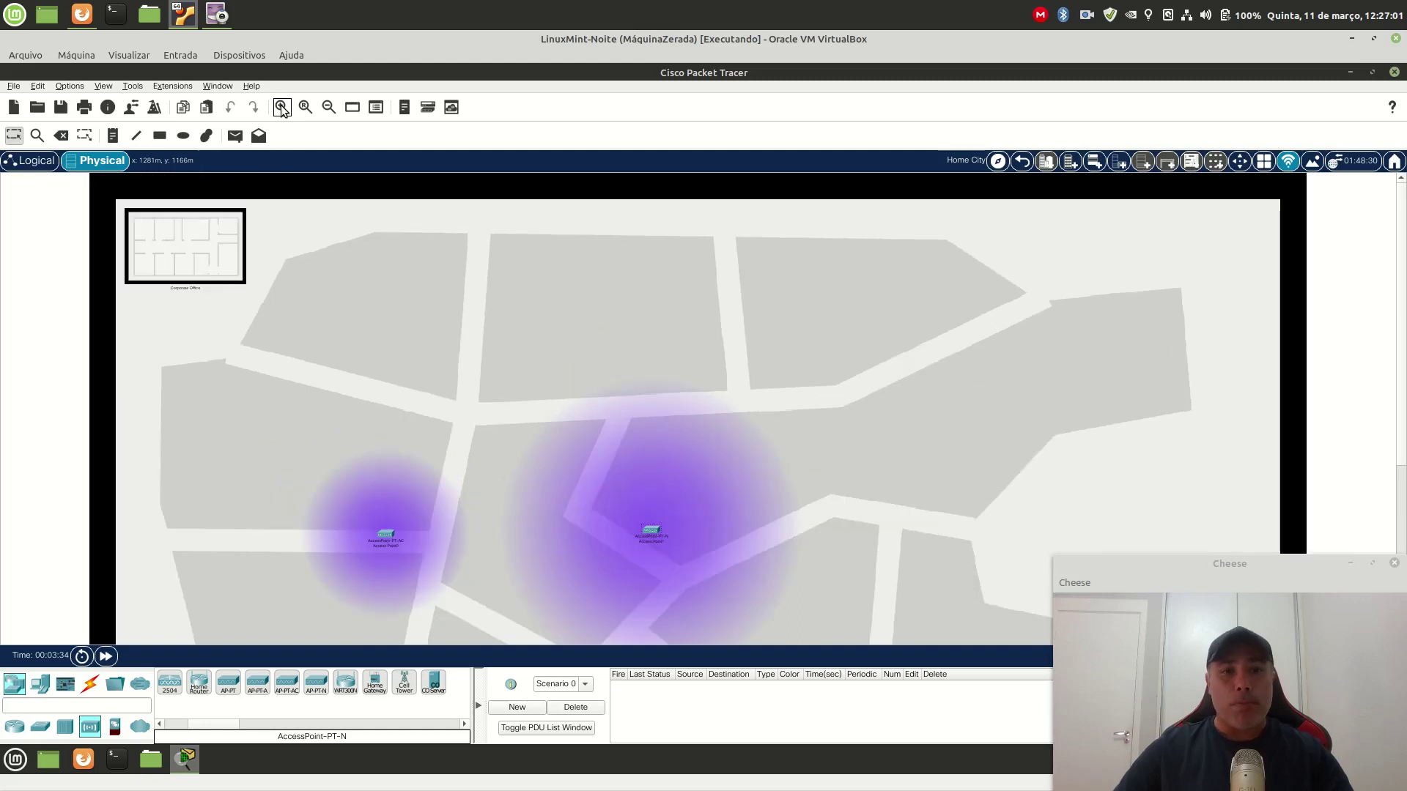
left_click(282, 107)
scroll(696, 308, "down", 3)
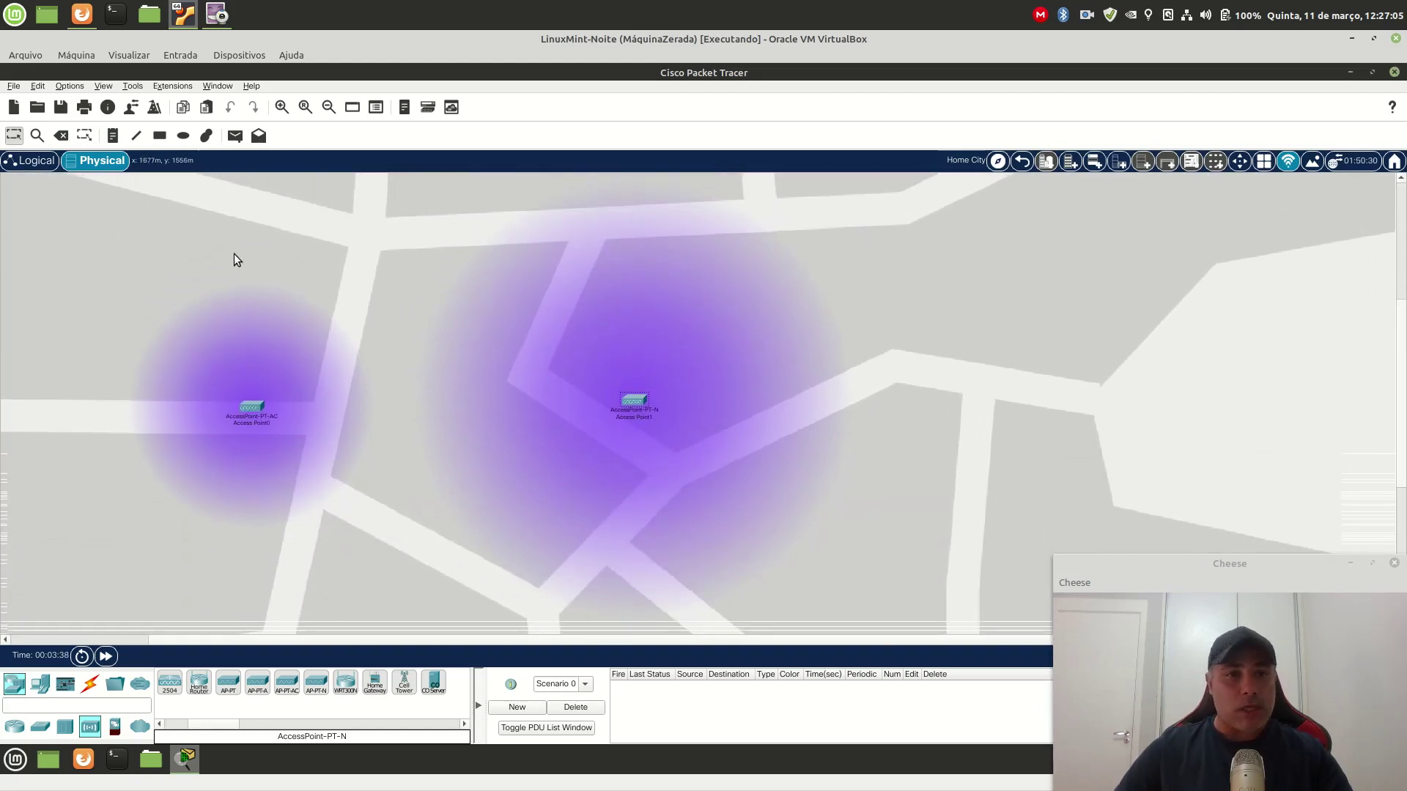
left_click_drag(359, 644, 302, 645)
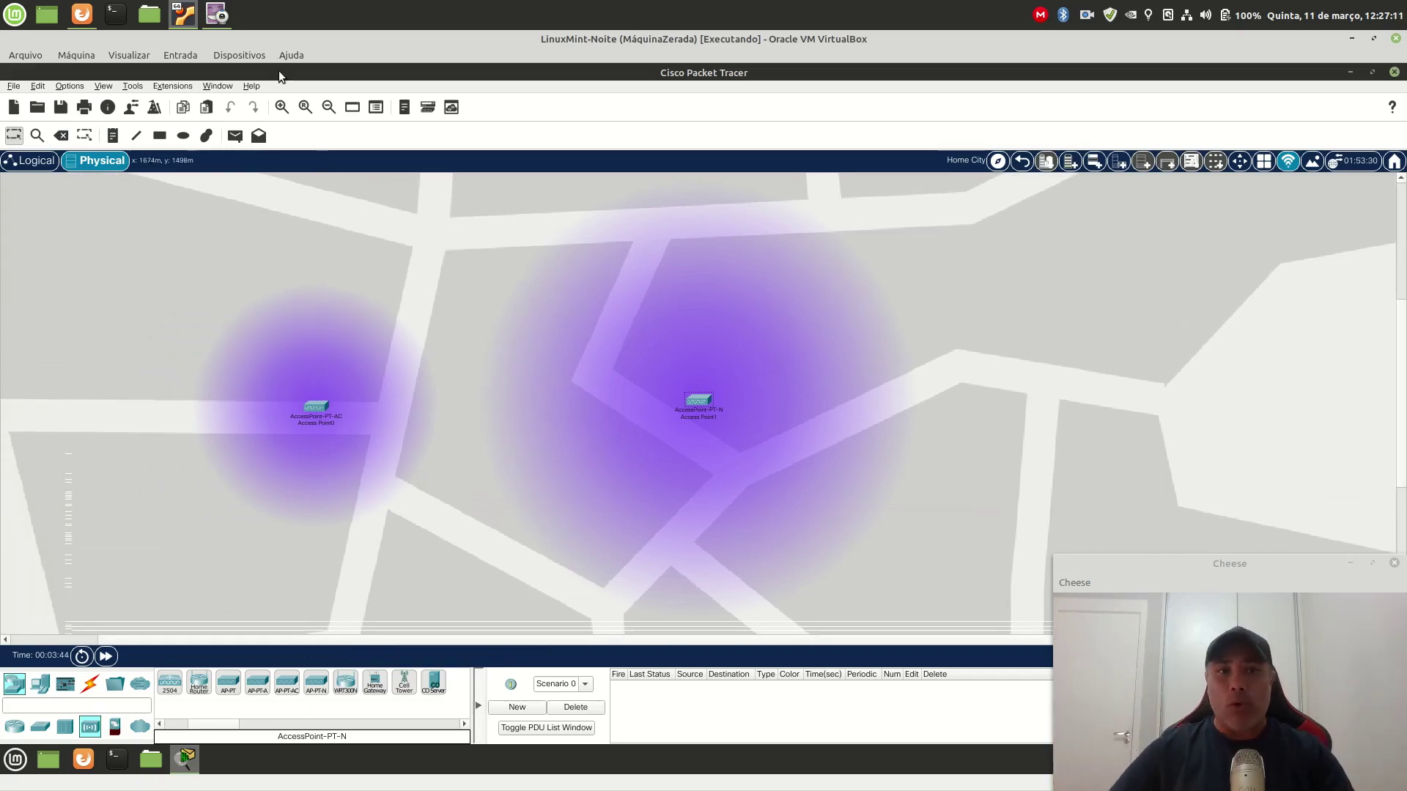
left_click(281, 107)
left_click(281, 107)
left_click_drag(546, 642, 472, 641)
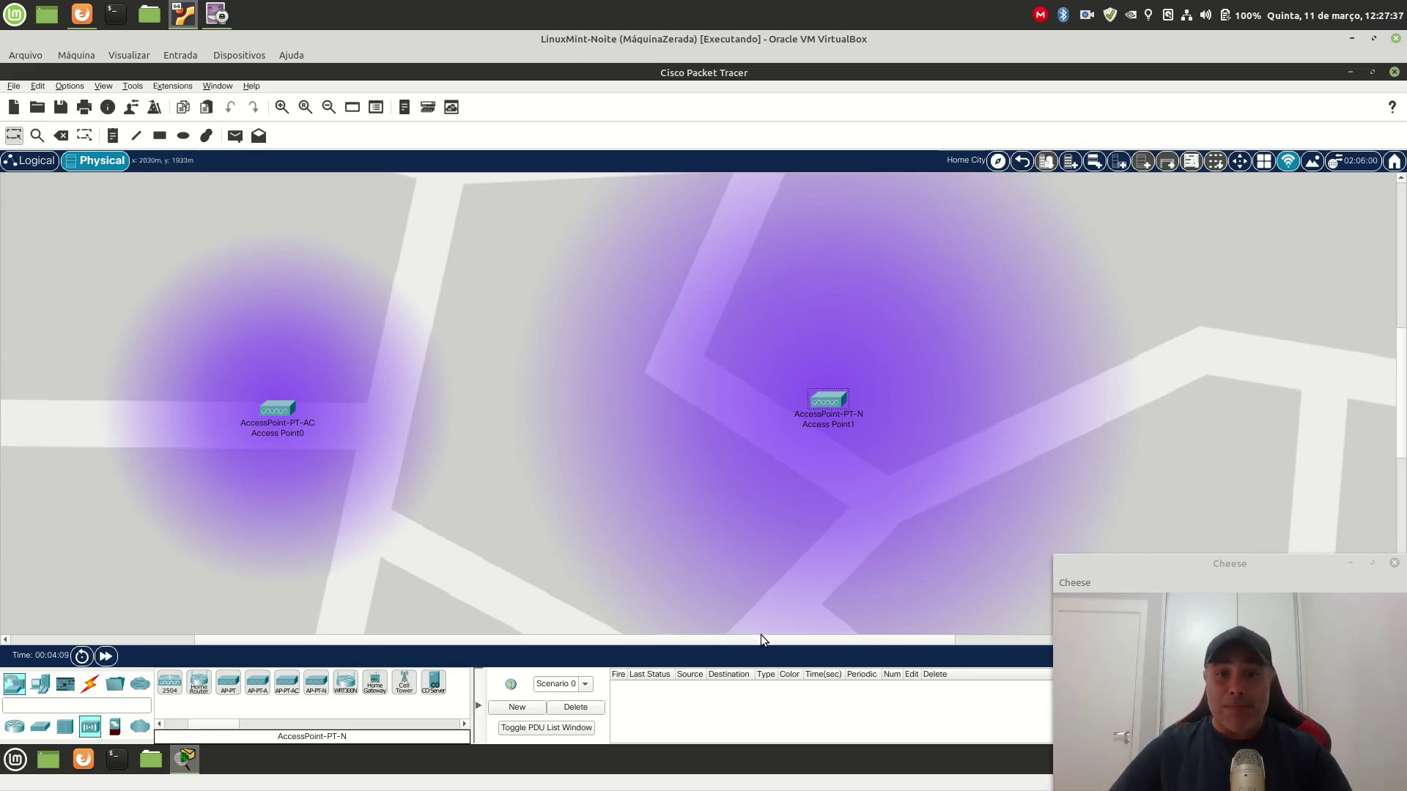
left_click_drag(759, 638, 723, 637)
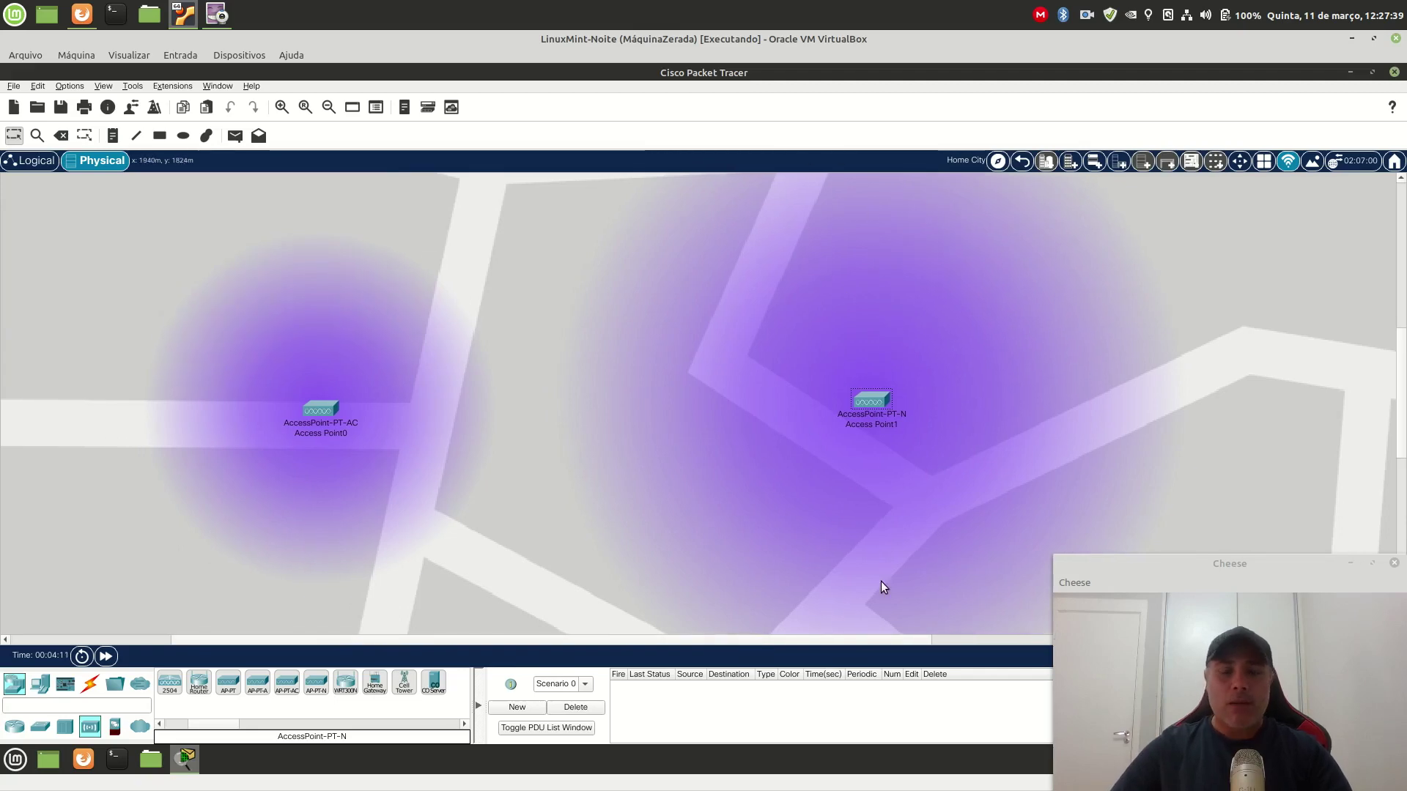